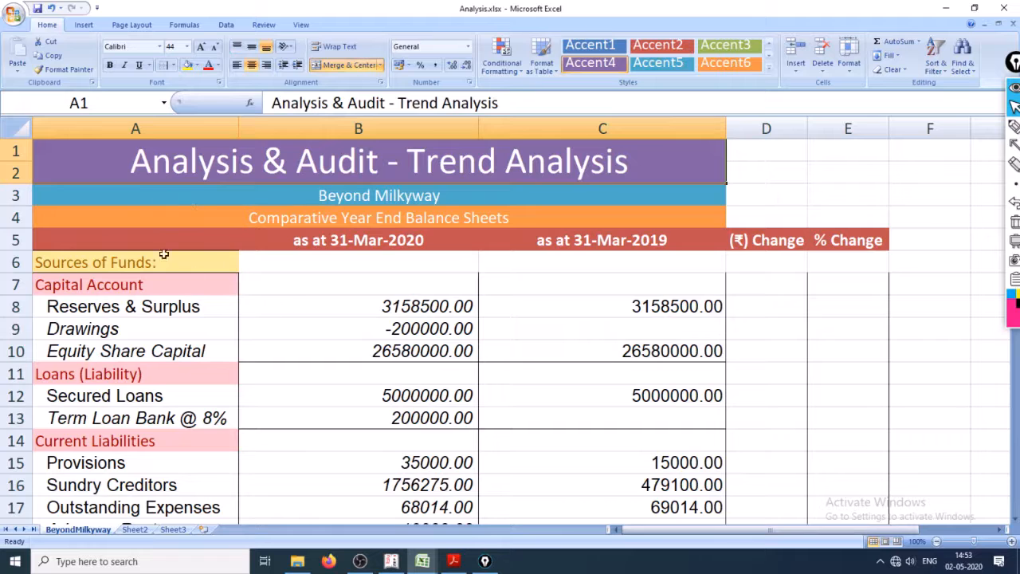
- Select the Reserves & Surplus label cell in the comparative balance sheet
{"action": "left_click_drag", "start_coordinate": [580, 182], "coordinate": [836, 497]}
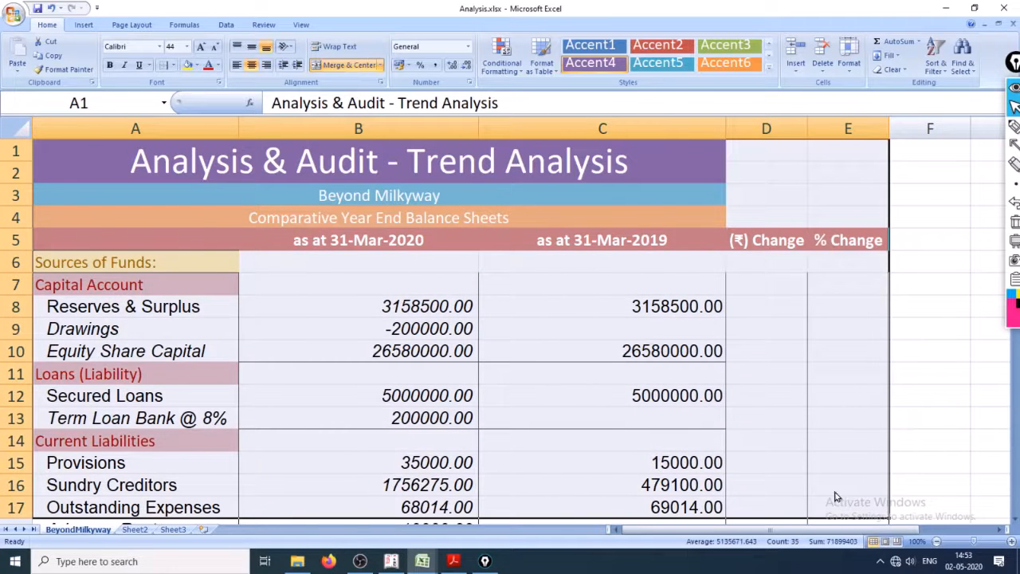
{"action": "left_click", "coordinate": [306, 301]}
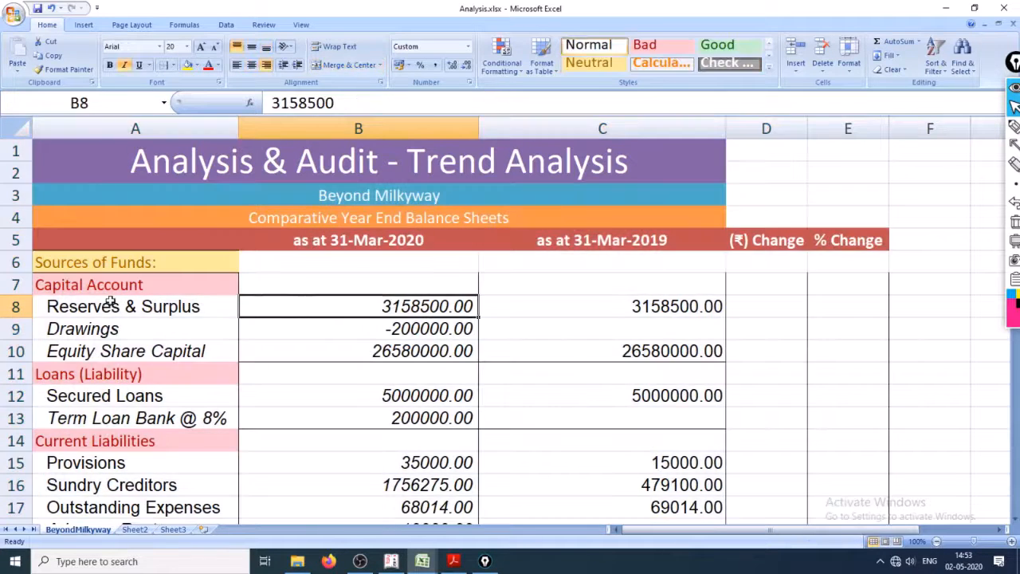
{"action": "left_click", "coordinate": [53, 307]}
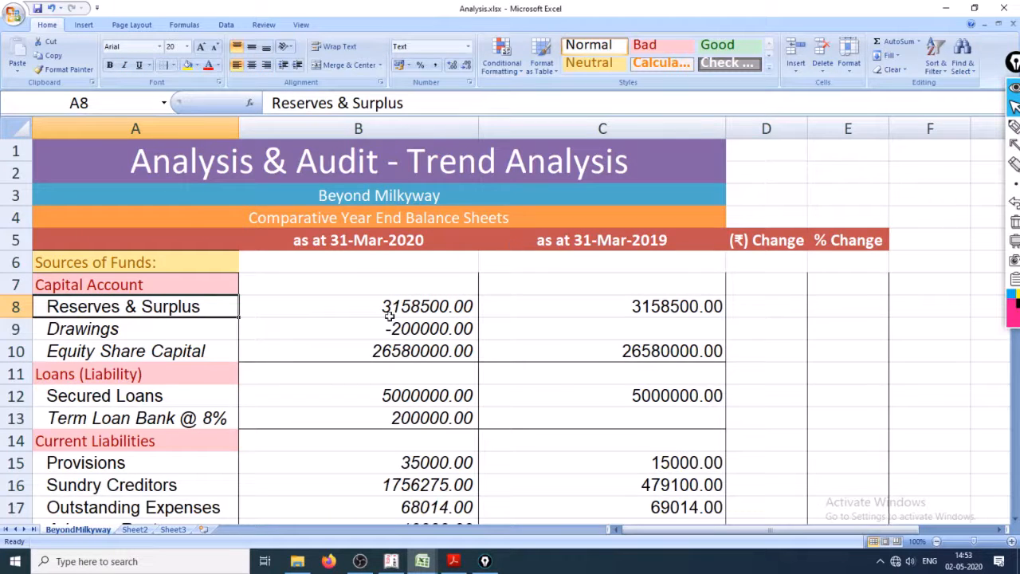
- Underline Equity Share Capital and Reserves & Surplus with the screen pen, handwriting "Italic" and "Plain" beside them
{"action": "left_click", "coordinate": [1013, 126]}
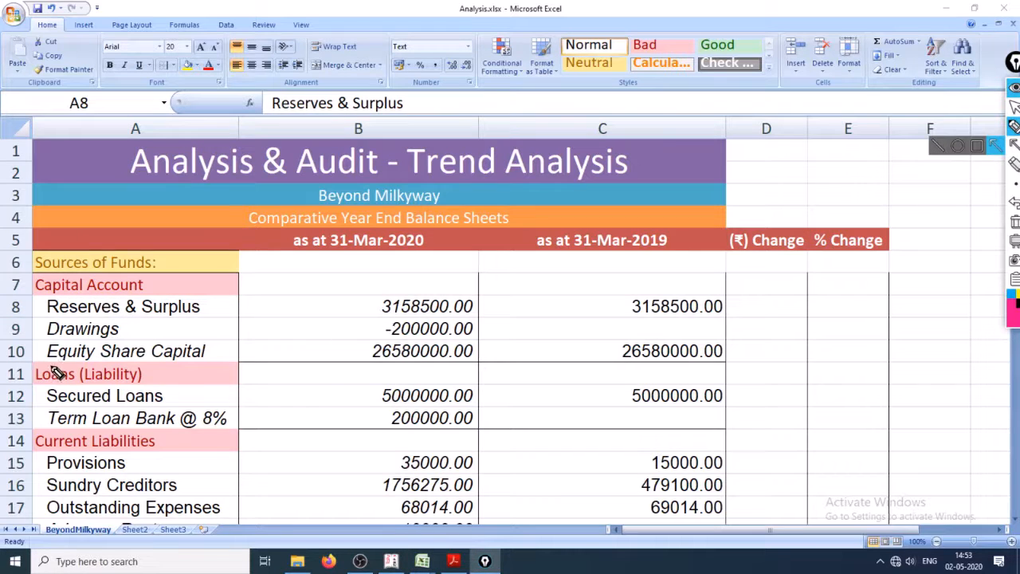
{"action": "mouse_move", "coordinate": [48, 369]}
{"action": "left_mouse_down"}
{"action": "mouse_move", "coordinate": [188, 371]}
{"action": "mouse_move", "coordinate": [229, 349]}
{"action": "mouse_move", "coordinate": [271, 365]}
{"action": "mouse_move", "coordinate": [289, 342]}
{"action": "mouse_move", "coordinate": [317, 353]}
{"action": "left_mouse_up"}
{"action": "left_click_drag", "start_coordinate": [243, 381], "coordinate": [329, 365]}
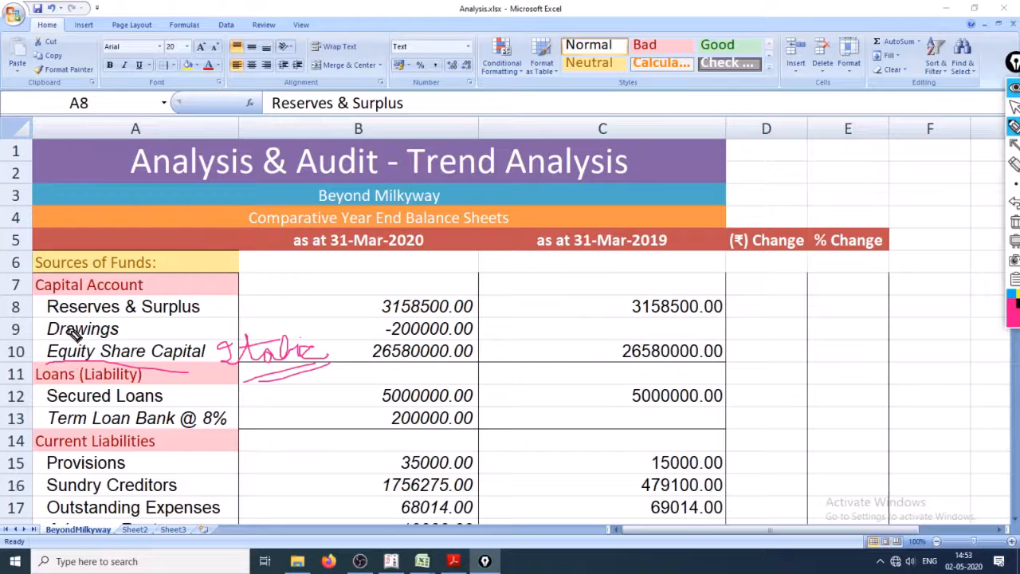
{"action": "mouse_move", "coordinate": [49, 317]}
{"action": "left_mouse_down"}
{"action": "mouse_move", "coordinate": [201, 320]}
{"action": "mouse_move", "coordinate": [247, 296]}
{"action": "mouse_move", "coordinate": [277, 311]}
{"action": "mouse_move", "coordinate": [308, 309]}
{"action": "left_mouse_up"}
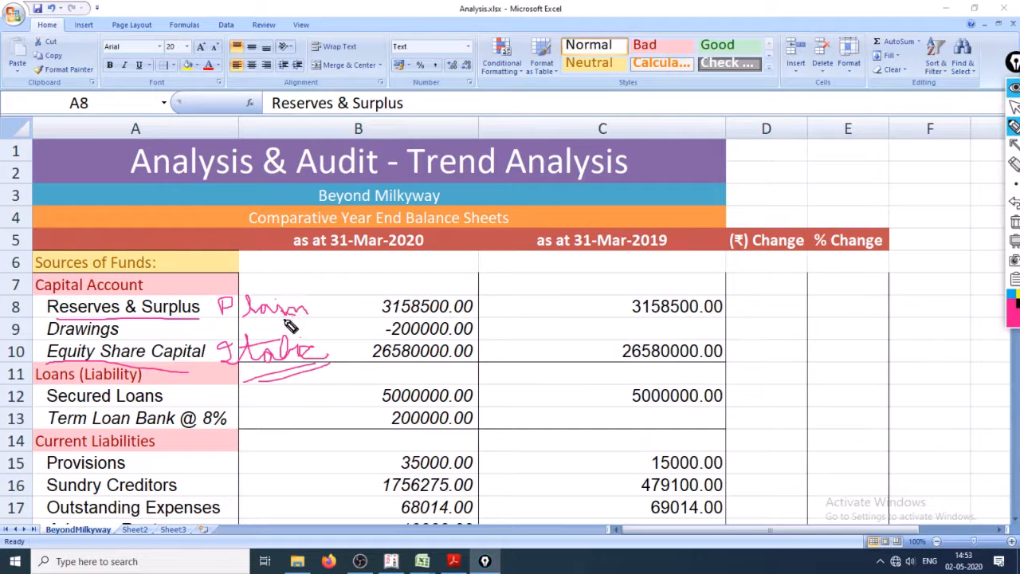
{"action": "left_click", "coordinate": [1014, 106]}
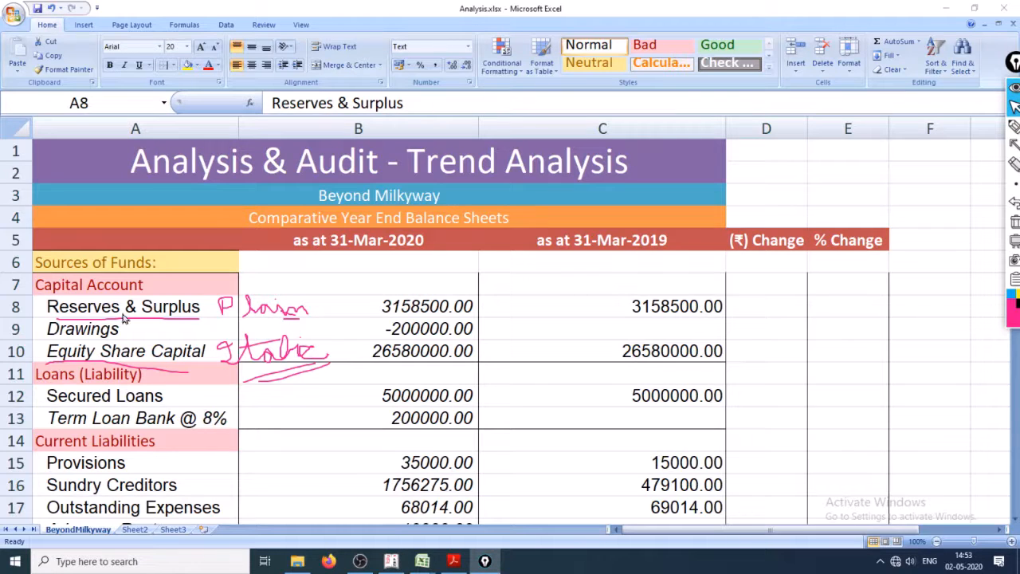
- Switch to the Balance Sheet in Tally.ERP 9 and examine the lines under Capital Account, Loans (Liability) and Current Liabilities
{"action": "left_click", "coordinate": [391, 561]}
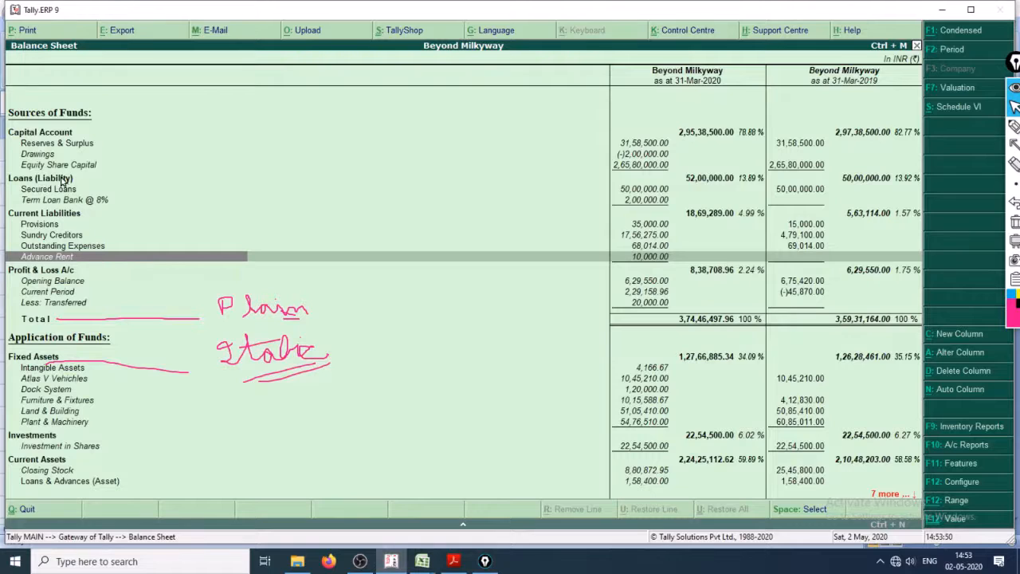
{"action": "key", "text": "Up"}
{"action": "key", "text": "Up"}
{"action": "key", "text": "Up"}
{"action": "key", "text": "Up"}
{"action": "key", "text": "Up"}
{"action": "key", "text": "Up"}
{"action": "key", "text": "Up"}
{"action": "key", "text": "Up"}
{"action": "key", "text": "Up"}
{"action": "key", "text": "Up"}
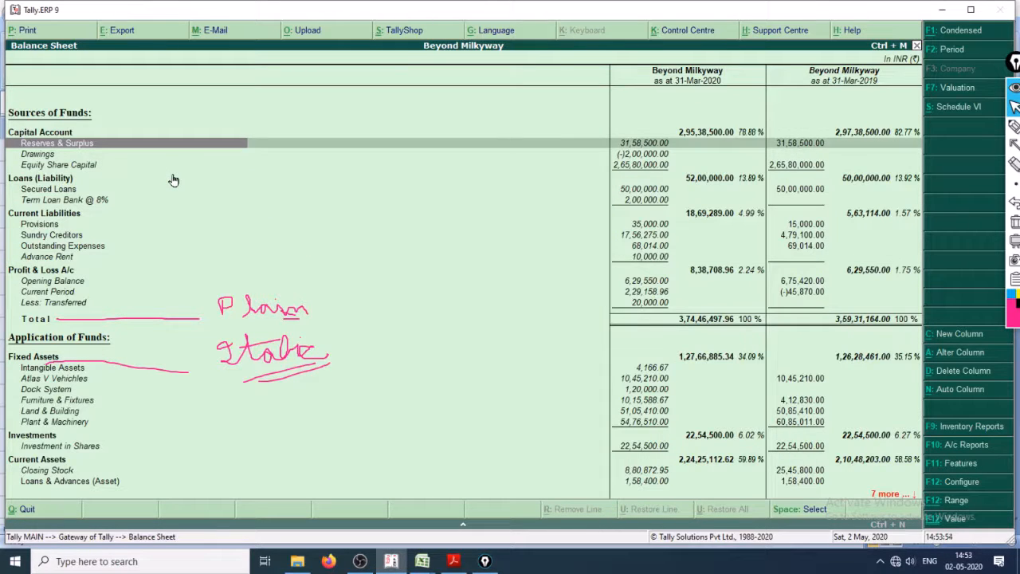
{"action": "key", "text": "Down"}
{"action": "key", "text": "Down"}
{"action": "key", "text": "Down"}
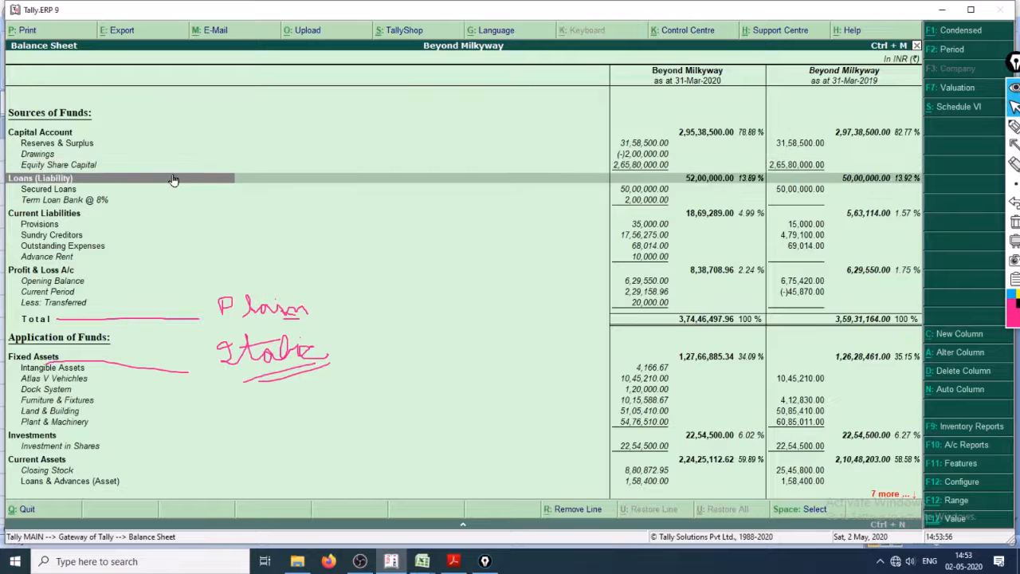
{"action": "key", "text": "Down"}
{"action": "key", "text": "Down"}
{"action": "key", "text": "Up"}
{"action": "key", "text": "Down"}
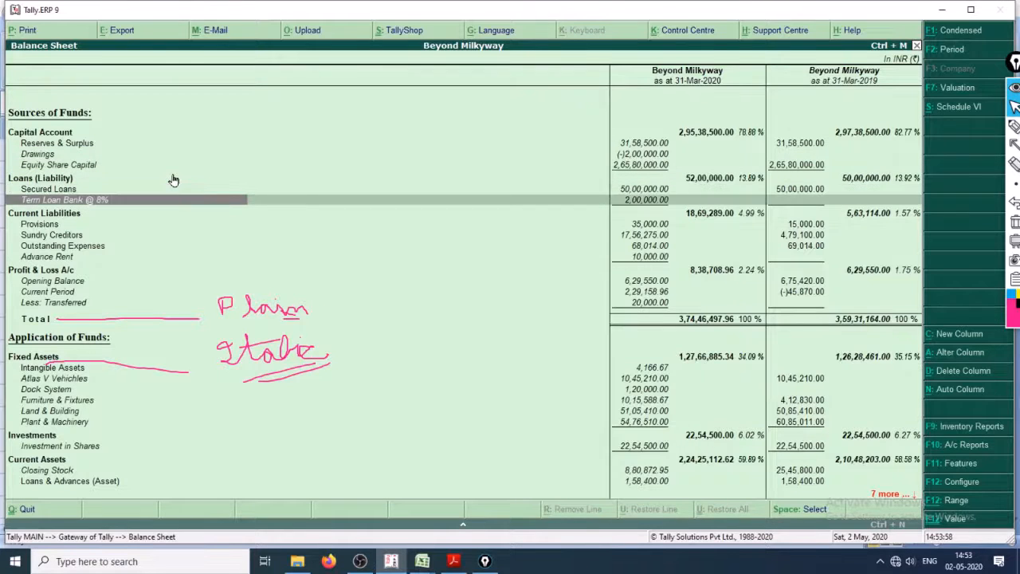
{"action": "key", "text": "Up"}
{"action": "key", "text": "Up"}
{"action": "key", "text": "Up"}
{"action": "key", "text": "Up"}
{"action": "key", "text": "Up"}
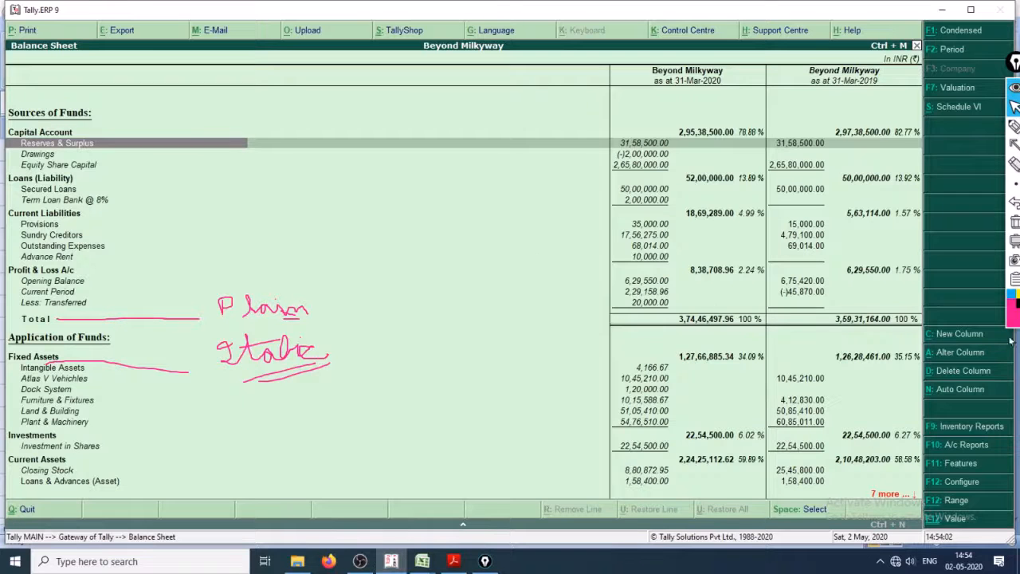
- Handwrite an underlined "Detailed" above the balance sheet, box Reserves & Surplus and draw a line leading away from it
{"action": "left_click", "coordinate": [1013, 126]}
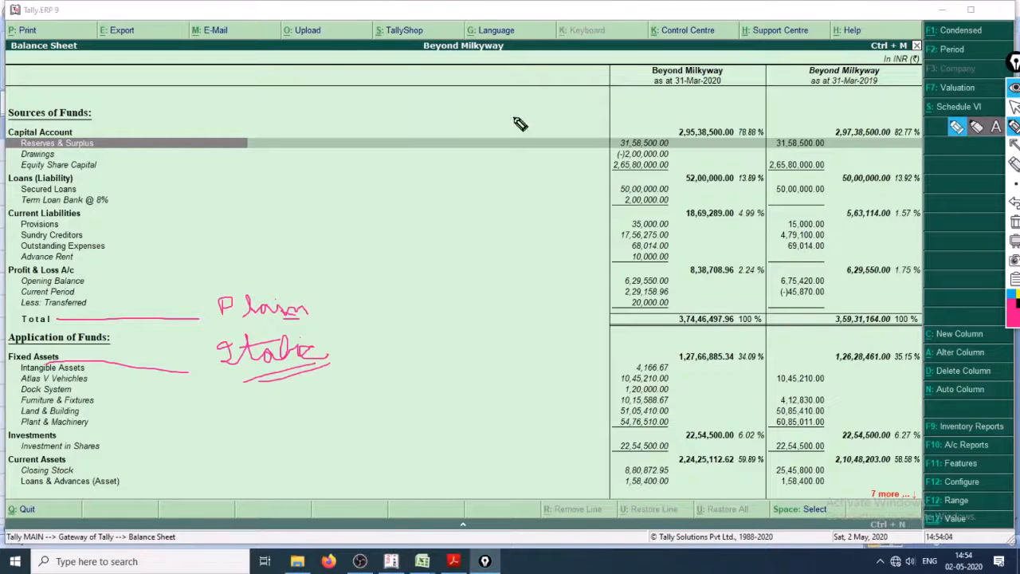
{"action": "mouse_move", "coordinate": [373, 92]}
{"action": "left_mouse_down"}
{"action": "mouse_move", "coordinate": [364, 114]}
{"action": "mouse_move", "coordinate": [353, 91]}
{"action": "mouse_move", "coordinate": [463, 40]}
{"action": "mouse_move", "coordinate": [522, 106]}
{"action": "mouse_move", "coordinate": [548, 116]}
{"action": "mouse_move", "coordinate": [576, 110]}
{"action": "left_mouse_up"}
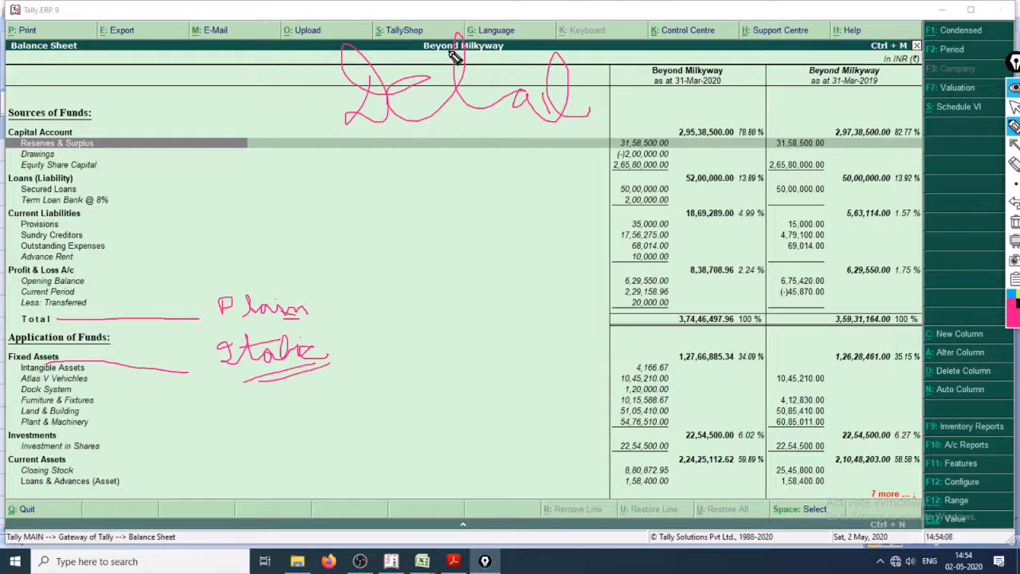
{"action": "mouse_move", "coordinate": [454, 58]}
{"action": "left_mouse_down"}
{"action": "mouse_move", "coordinate": [610, 116]}
{"action": "mouse_move", "coordinate": [663, 99]}
{"action": "mouse_move", "coordinate": [676, 72]}
{"action": "mouse_move", "coordinate": [534, 142]}
{"action": "mouse_move", "coordinate": [739, 100]}
{"action": "left_mouse_up"}
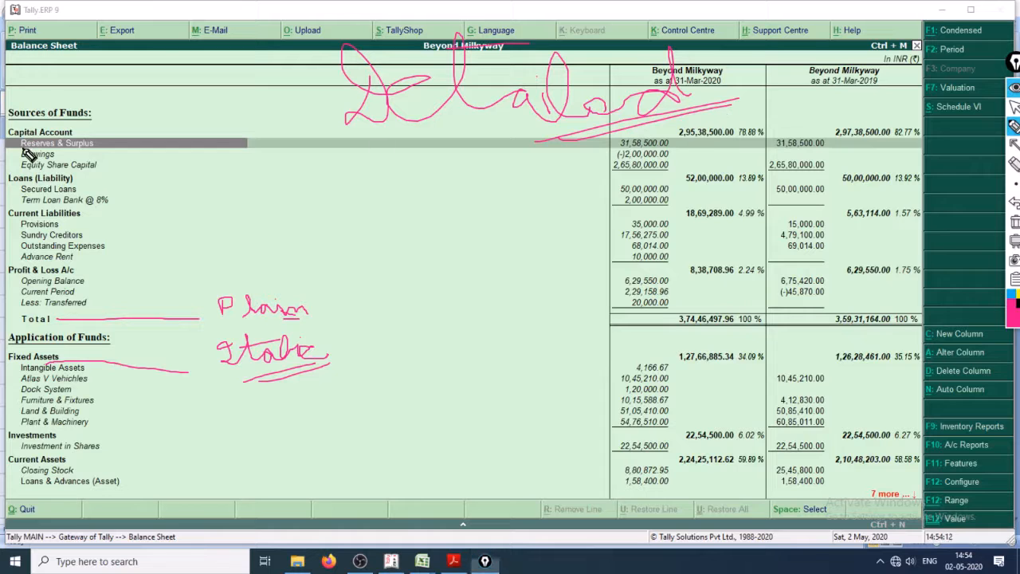
{"action": "mouse_move", "coordinate": [26, 153]}
{"action": "left_mouse_down"}
{"action": "mouse_move", "coordinate": [103, 150]}
{"action": "mouse_move", "coordinate": [84, 130]}
{"action": "mouse_move", "coordinate": [17, 136]}
{"action": "mouse_move", "coordinate": [27, 159]}
{"action": "left_mouse_up"}
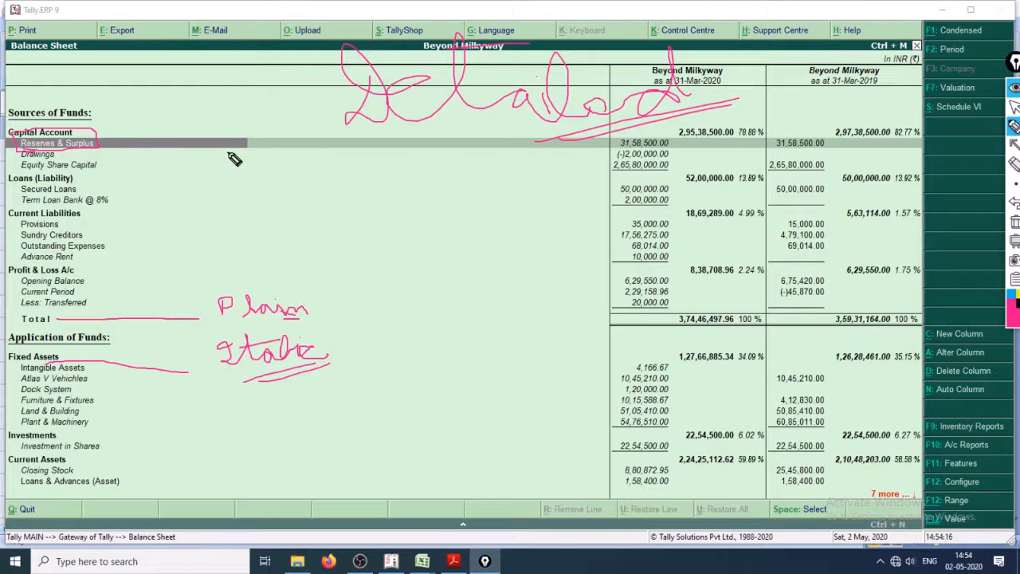
{"action": "left_click_drag", "start_coordinate": [132, 143], "coordinate": [458, 225]}
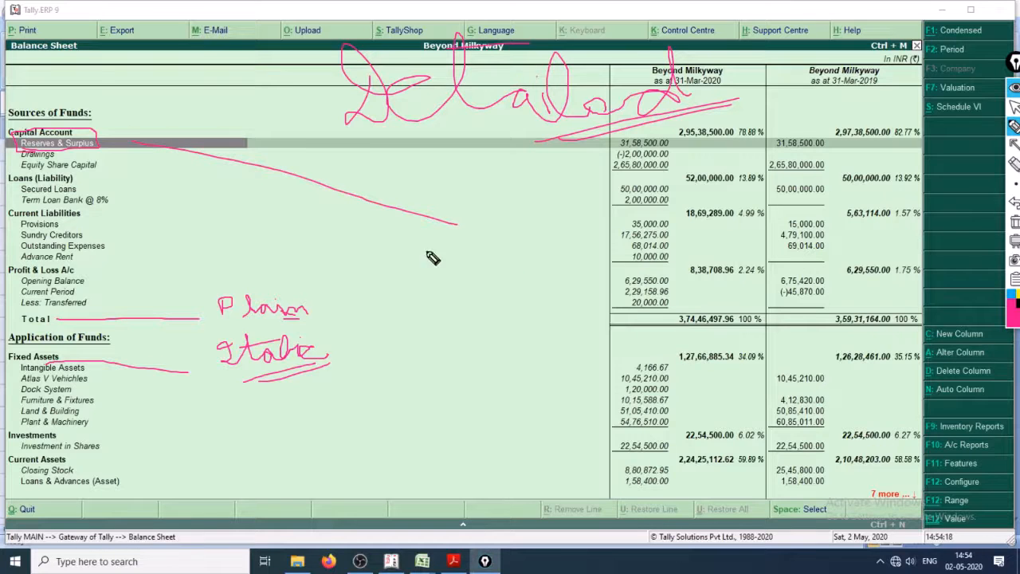
{"action": "left_click", "coordinate": [1014, 106]}
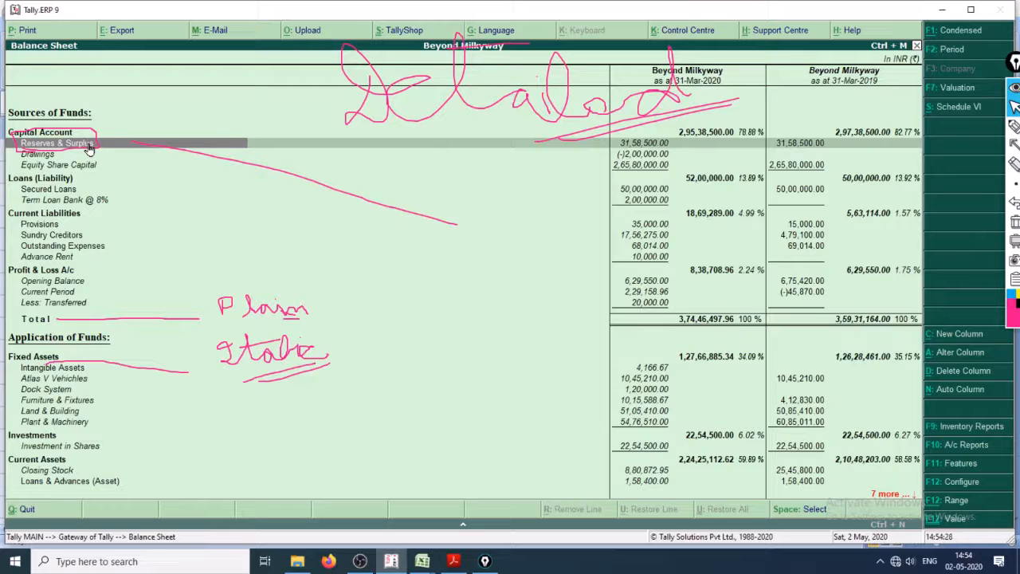
- Select the Provisions line and handwrite "shift + enter" with a double underline across the balance sheet
{"action": "key", "text": "Down"}
{"action": "key", "text": "Down"}
{"action": "key", "text": "Down"}
{"action": "key", "text": "Down"}
{"action": "key", "text": "Down"}
{"action": "key", "text": "Down"}
{"action": "key", "text": "Down"}
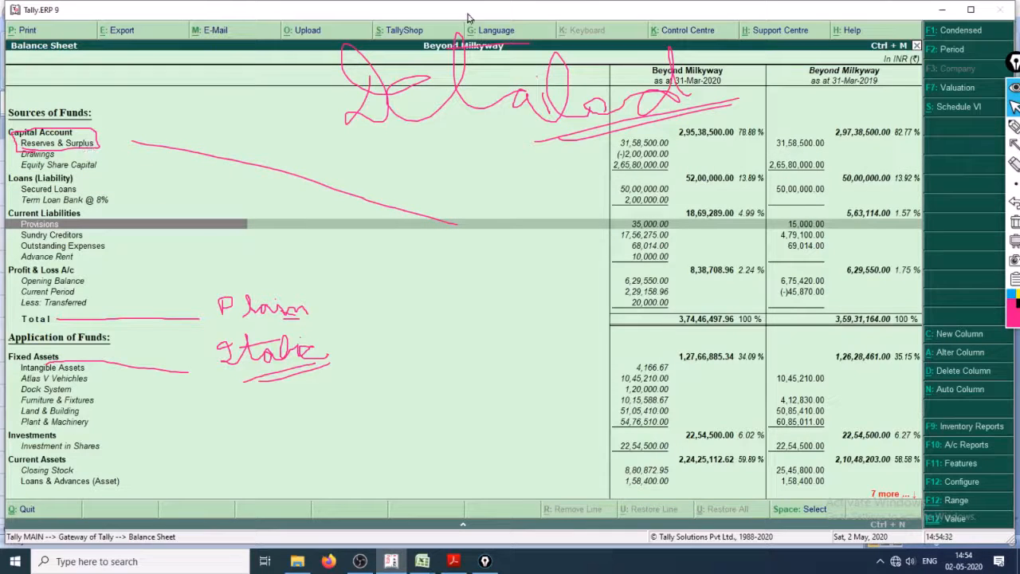
{"action": "left_click", "coordinate": [1013, 125]}
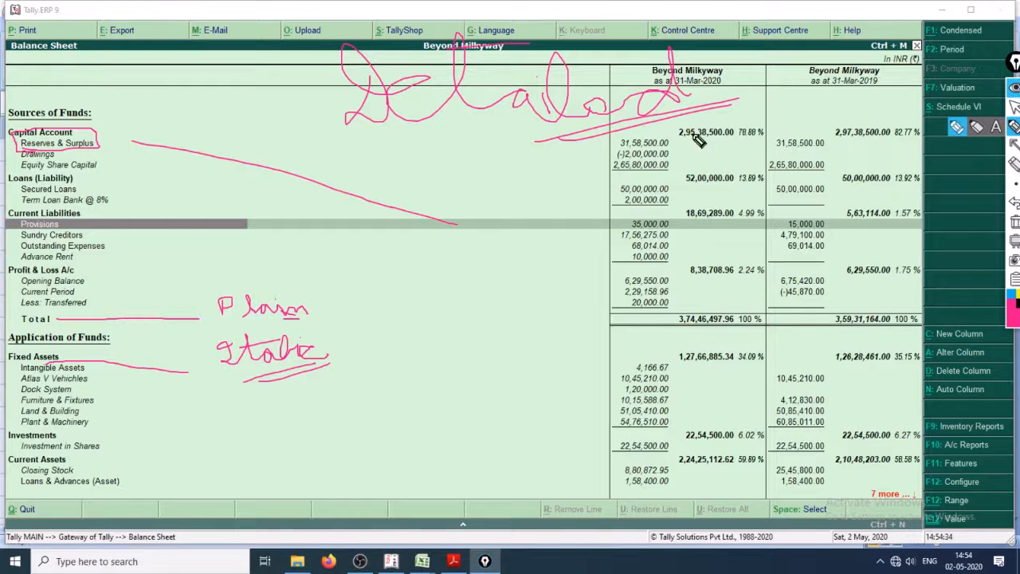
{"action": "mouse_move", "coordinate": [416, 279]}
{"action": "left_mouse_down"}
{"action": "mouse_move", "coordinate": [471, 267]}
{"action": "mouse_move", "coordinate": [519, 289]}
{"action": "mouse_move", "coordinate": [574, 279]}
{"action": "mouse_move", "coordinate": [588, 230]}
{"action": "mouse_move", "coordinate": [619, 266]}
{"action": "mouse_move", "coordinate": [617, 236]}
{"action": "left_mouse_up"}
{"action": "left_click_drag", "start_coordinate": [507, 244], "coordinate": [512, 245]}
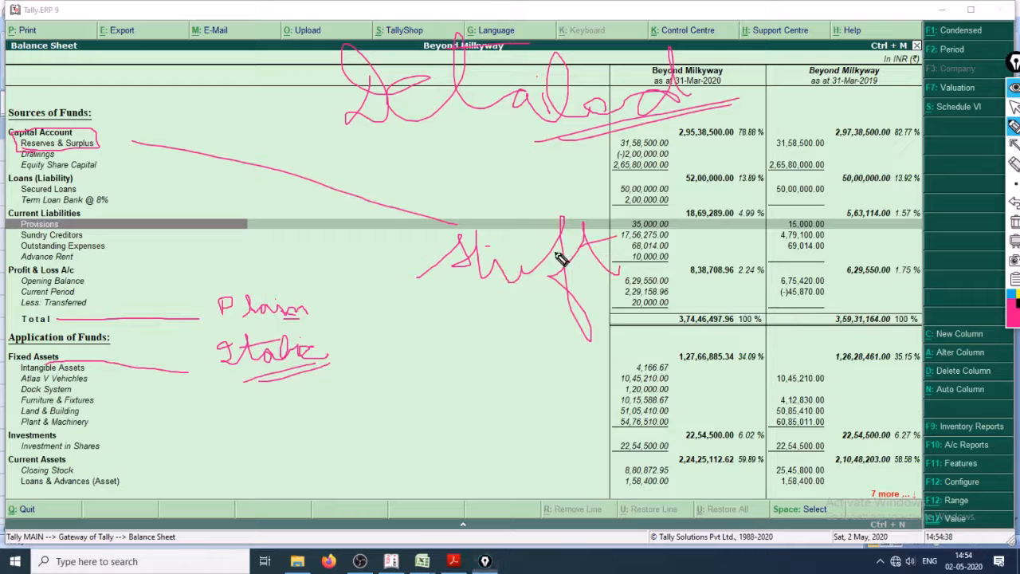
{"action": "mouse_move", "coordinate": [662, 255]}
{"action": "left_mouse_down"}
{"action": "mouse_move", "coordinate": [720, 253]}
{"action": "mouse_move", "coordinate": [697, 275]}
{"action": "left_mouse_up"}
{"action": "mouse_move", "coordinate": [753, 246]}
{"action": "left_mouse_down"}
{"action": "mouse_move", "coordinate": [769, 263]}
{"action": "mouse_move", "coordinate": [880, 263]}
{"action": "left_mouse_up"}
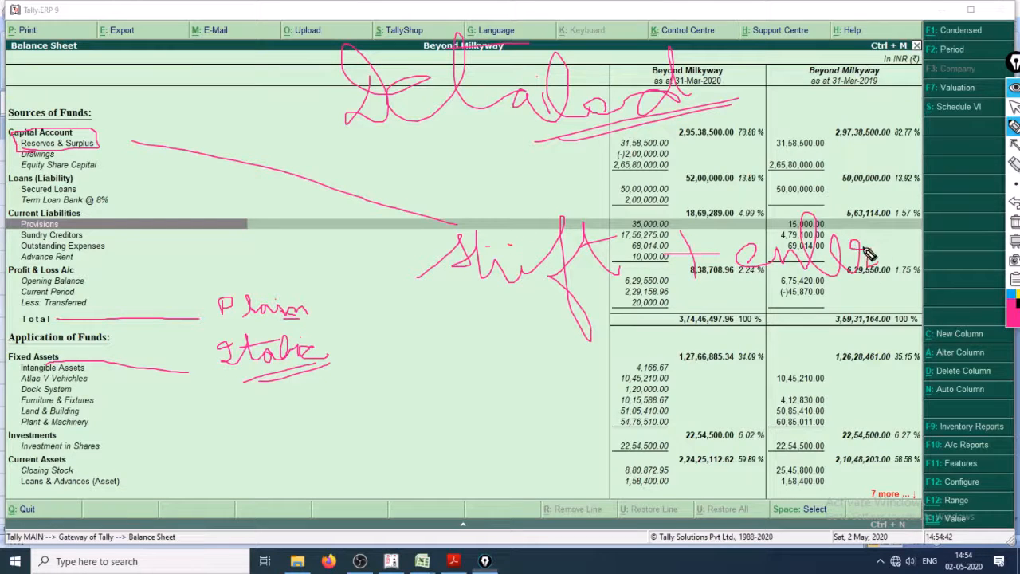
{"action": "left_click_drag", "start_coordinate": [784, 226], "coordinate": [842, 225]}
{"action": "left_click_drag", "start_coordinate": [556, 312], "coordinate": [852, 285]}
{"action": "left_click_drag", "start_coordinate": [919, 308], "coordinate": [618, 322]}
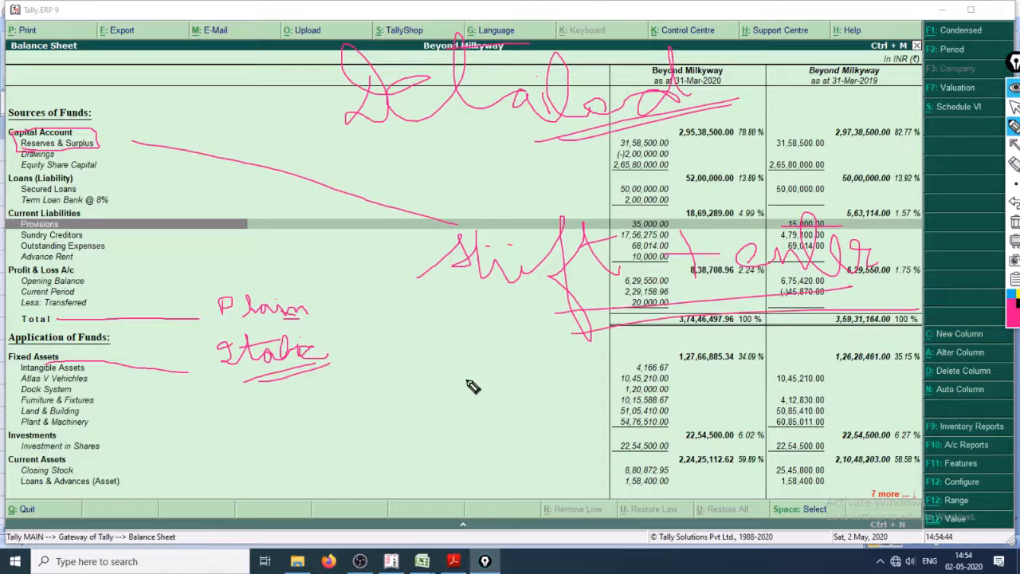
- Handwrite "open Individually" below the "shift + enter" note
{"action": "left_click_drag", "start_coordinate": [477, 371], "coordinate": [500, 365]}
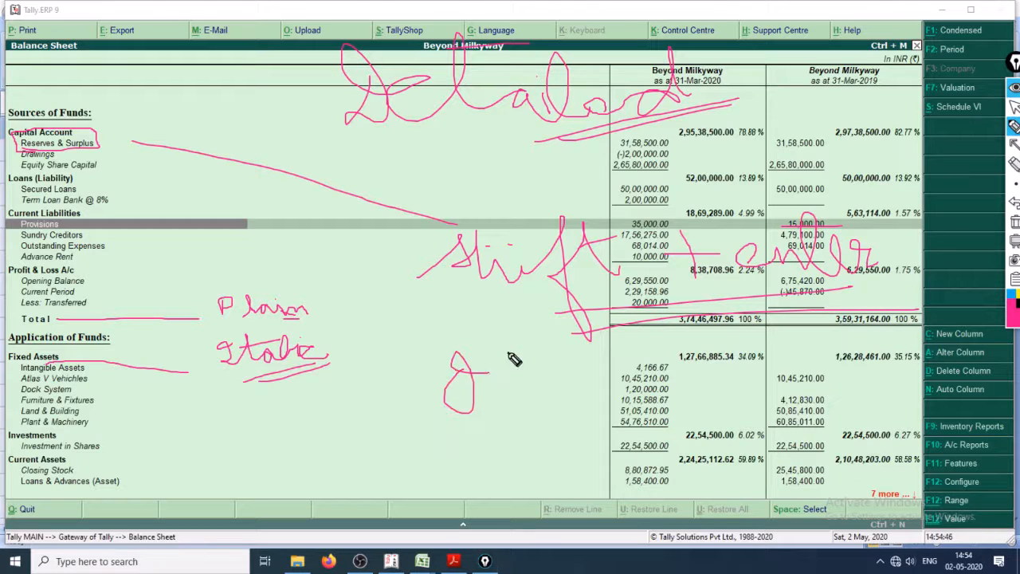
{"action": "left_click_drag", "start_coordinate": [502, 310], "coordinate": [505, 428]}
{"action": "mouse_move", "coordinate": [505, 344]}
{"action": "left_mouse_down"}
{"action": "mouse_move", "coordinate": [510, 376]}
{"action": "mouse_move", "coordinate": [567, 390]}
{"action": "mouse_move", "coordinate": [614, 365]}
{"action": "mouse_move", "coordinate": [668, 367]}
{"action": "mouse_move", "coordinate": [639, 388]}
{"action": "mouse_move", "coordinate": [727, 388]}
{"action": "mouse_move", "coordinate": [739, 410]}
{"action": "mouse_move", "coordinate": [801, 392]}
{"action": "mouse_move", "coordinate": [868, 392]}
{"action": "mouse_move", "coordinate": [901, 368]}
{"action": "mouse_move", "coordinate": [917, 394]}
{"action": "mouse_move", "coordinate": [925, 368]}
{"action": "mouse_move", "coordinate": [987, 416]}
{"action": "mouse_move", "coordinate": [924, 375]}
{"action": "left_mouse_up"}
{"action": "left_click", "coordinate": [793, 356]}
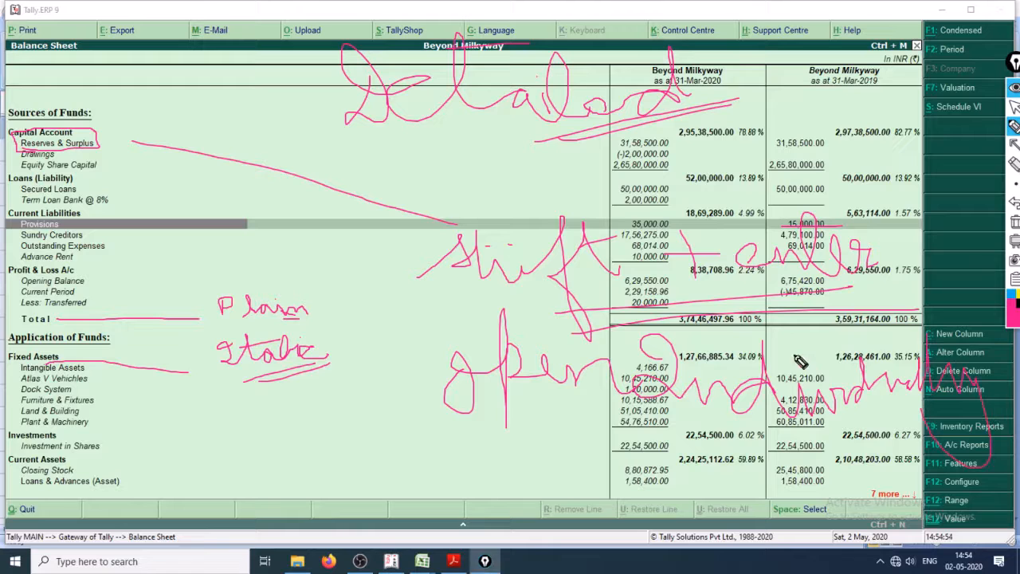
- Stop drawing and switch the balance sheet to its condensed view
{"action": "left_click", "coordinate": [1013, 106]}
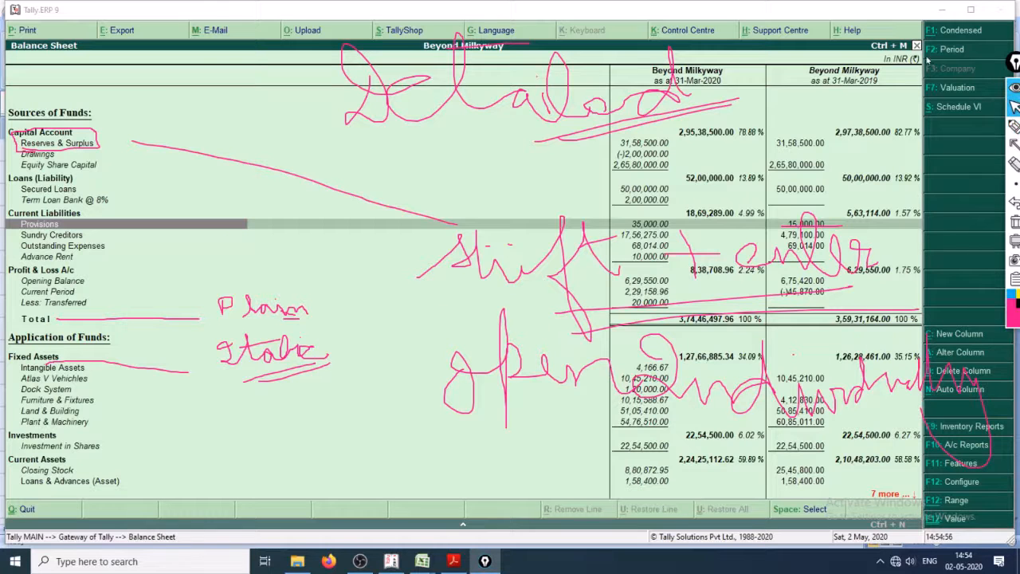
{"action": "left_click", "coordinate": [956, 30]}
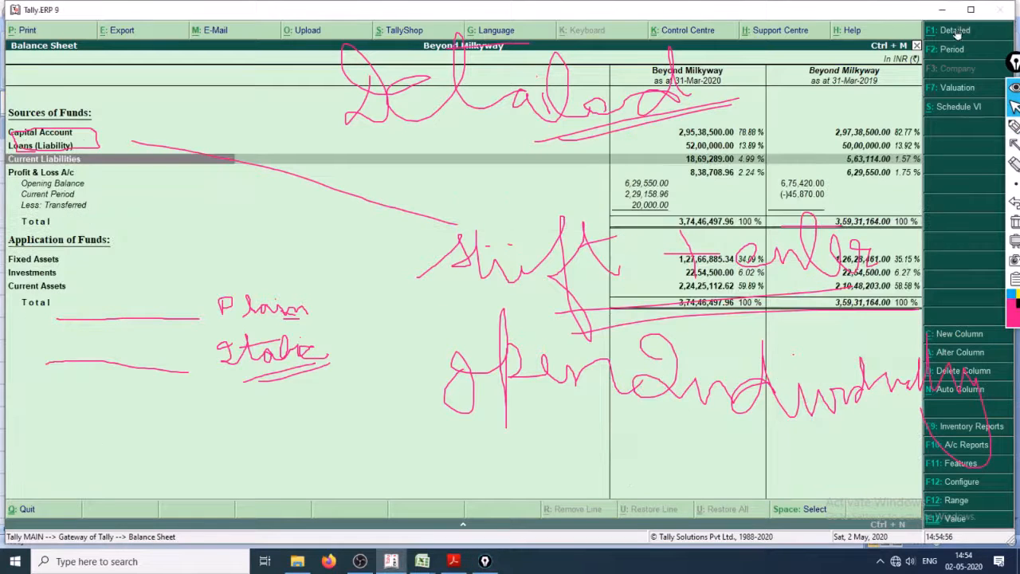
- Expand the Capital Account and Loans (Liability) groups individually to show their sub-lines
{"action": "left_click", "coordinate": [62, 135]}
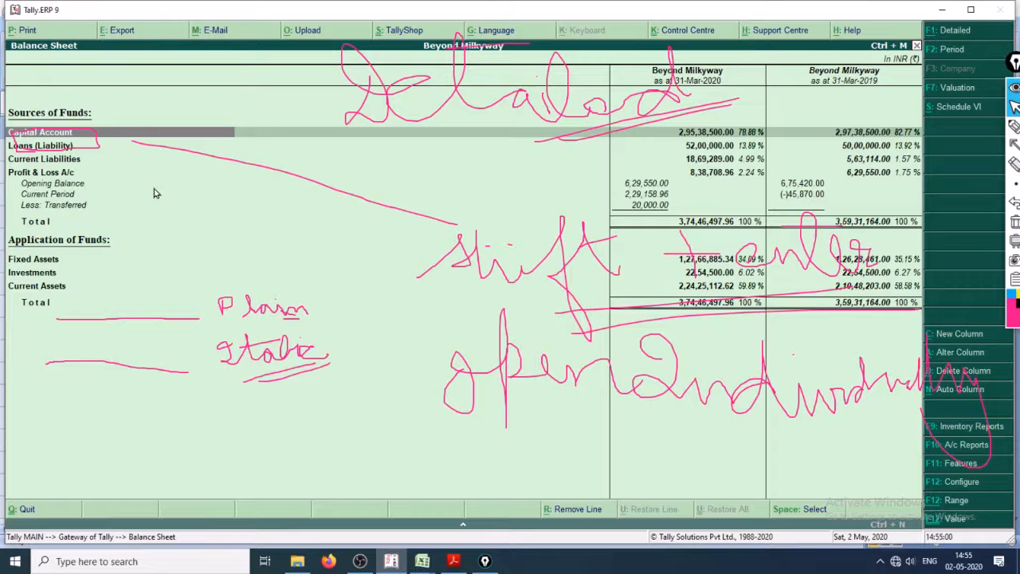
{"action": "key", "text": "shift+Return"}
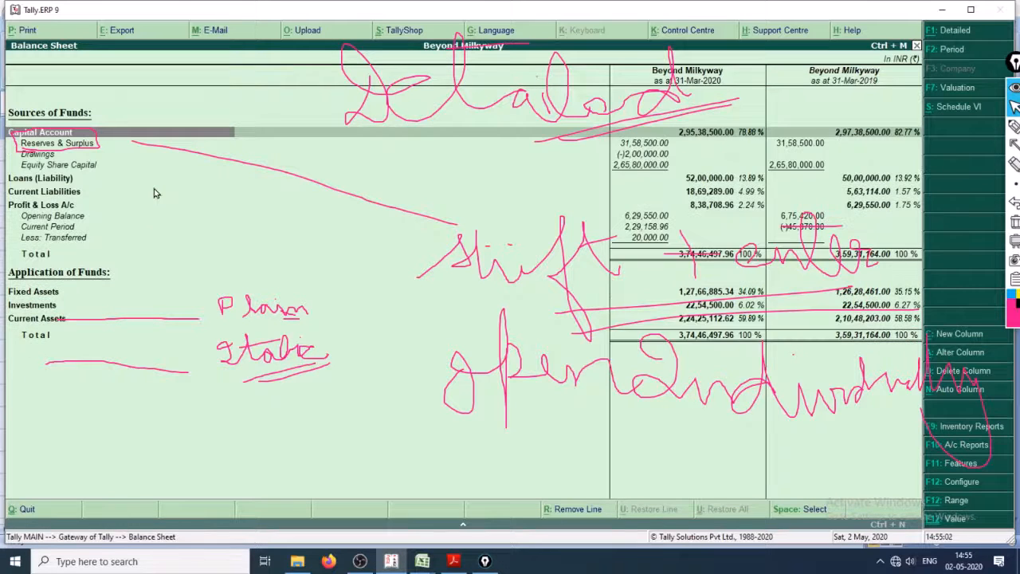
{"action": "key", "text": "Down"}
{"action": "key", "text": "Down"}
{"action": "key", "text": "Down"}
{"action": "key", "text": "Down"}
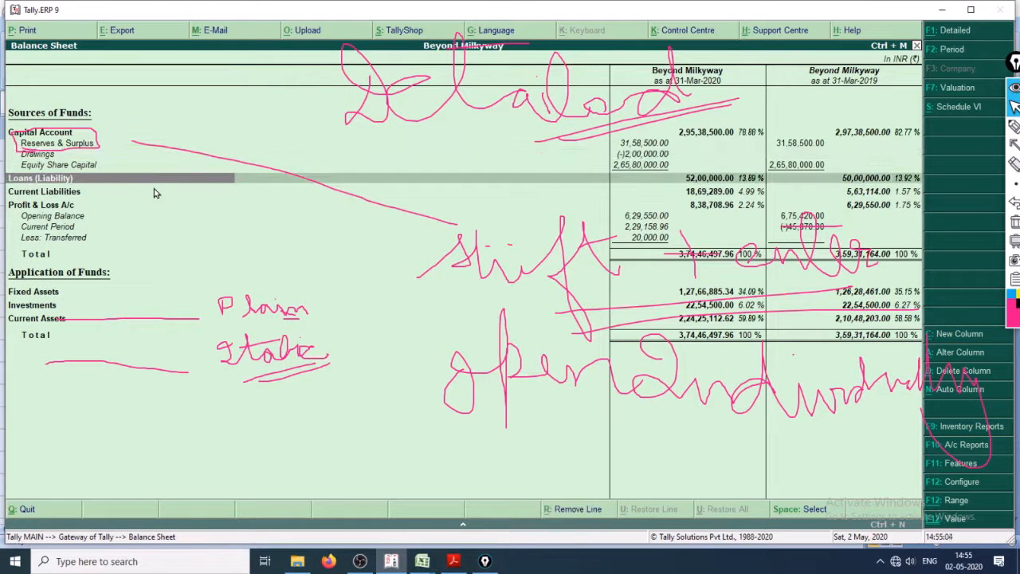
{"action": "key", "text": "shift+Return"}
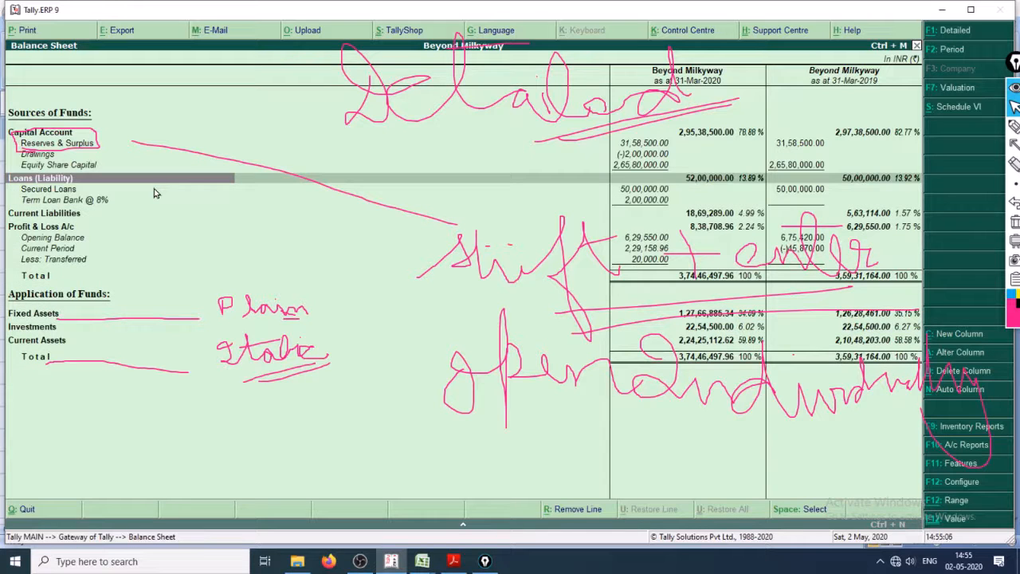
- Collapse the Loans (Liability) and Capital Account groups again
{"action": "key", "text": "shift+Return"}
{"action": "key", "text": "Up"}
{"action": "key", "text": "Up"}
{"action": "key", "text": "Up"}
{"action": "key", "text": "Up"}
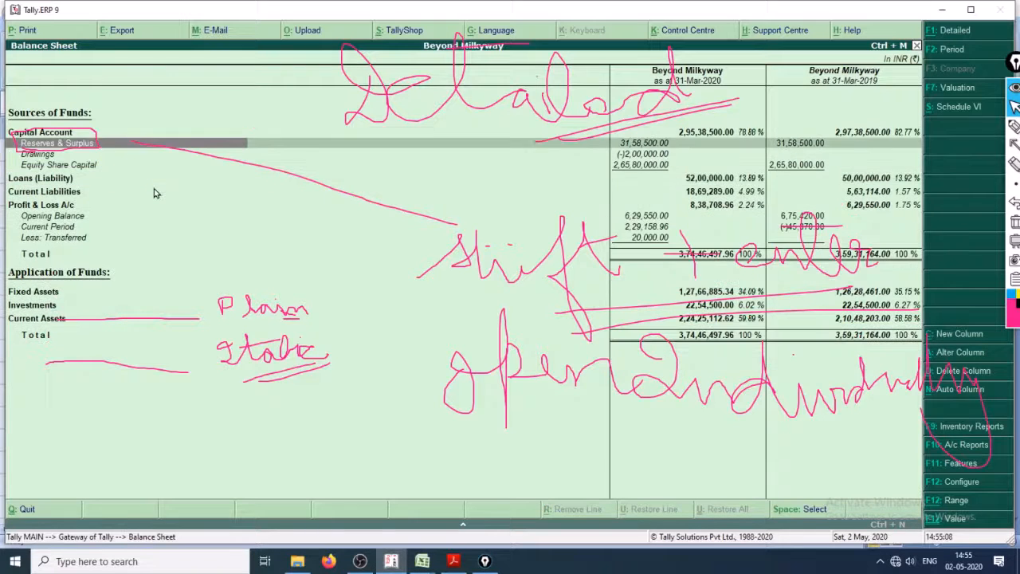
{"action": "key", "text": "shift+Return"}
{"action": "key", "text": "Down"}
{"action": "key", "text": "Down"}
{"action": "key", "text": "Down"}
{"action": "key", "text": "Down"}
{"action": "key", "text": "Down"}
{"action": "key", "text": "Down"}
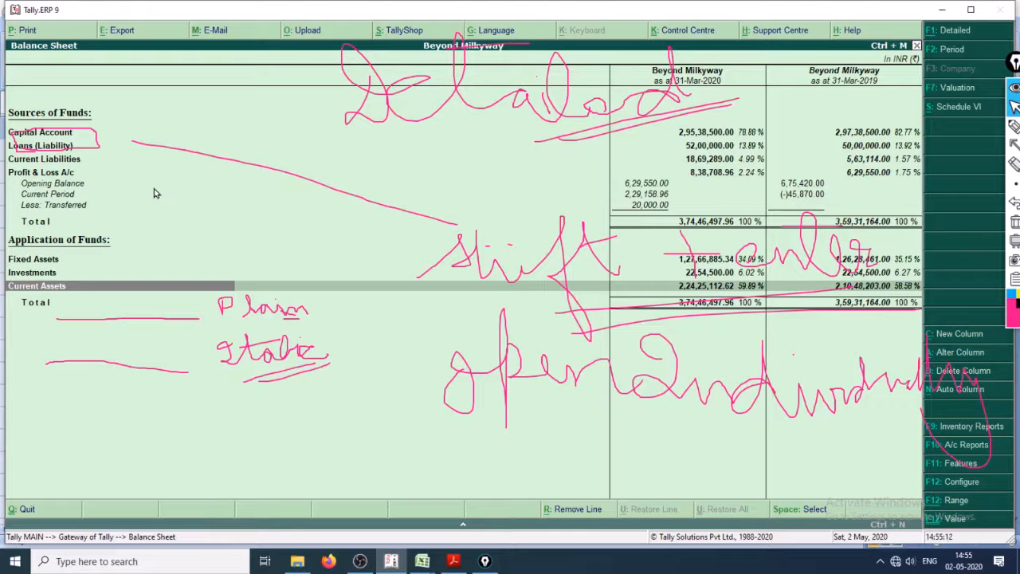
- Clear all pen annotations from the screen and switch back to the Analysis.xlsx workbook in Excel
{"action": "key", "text": "ctrl+shift+7"}
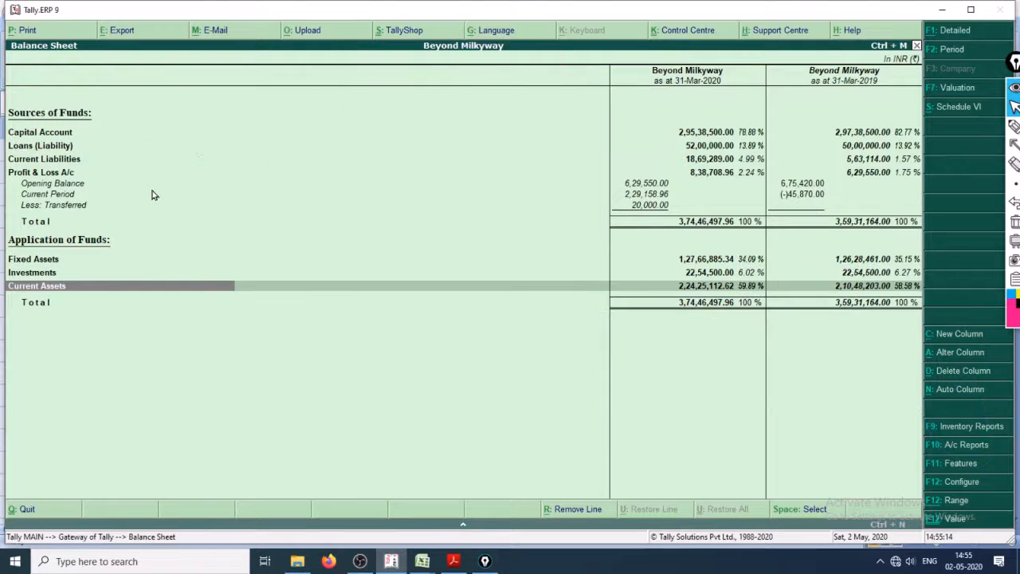
{"action": "key", "text": "alt+Tab"}
{"action": "key", "text": "alt+Tab"}
{"action": "key", "text": "alt+Tab"}
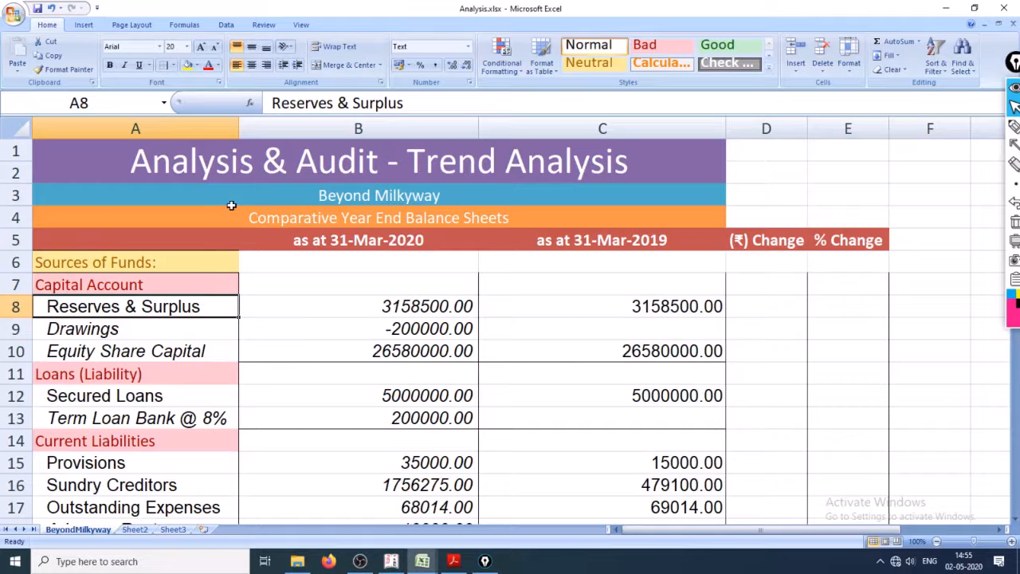
{"action": "left_click", "coordinate": [301, 156]}
{"action": "left_click", "coordinate": [408, 306]}
{"action": "left_click_drag", "start_coordinate": [248, 154], "coordinate": [284, 209]}
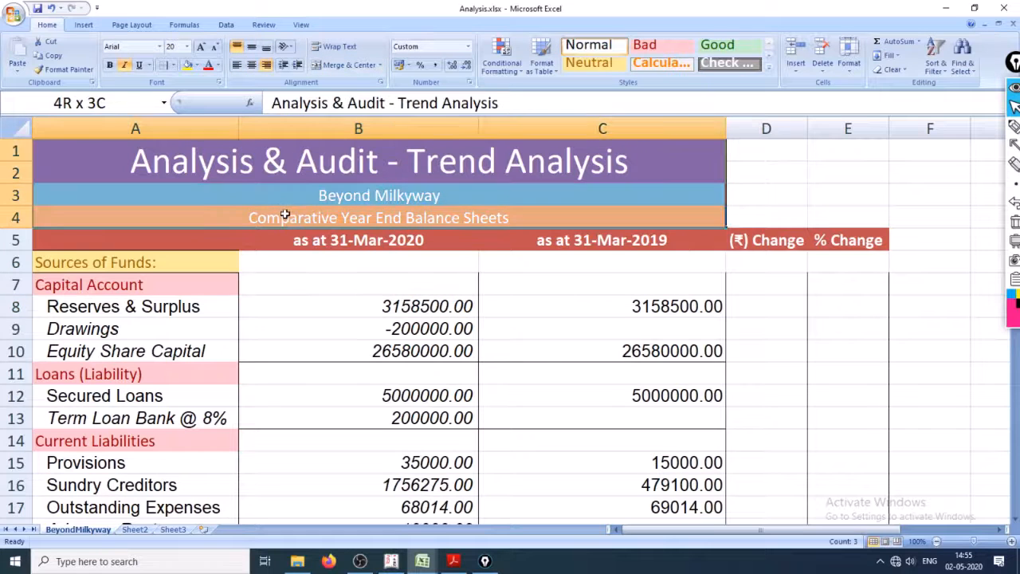
{"action": "left_click", "coordinate": [549, 355]}
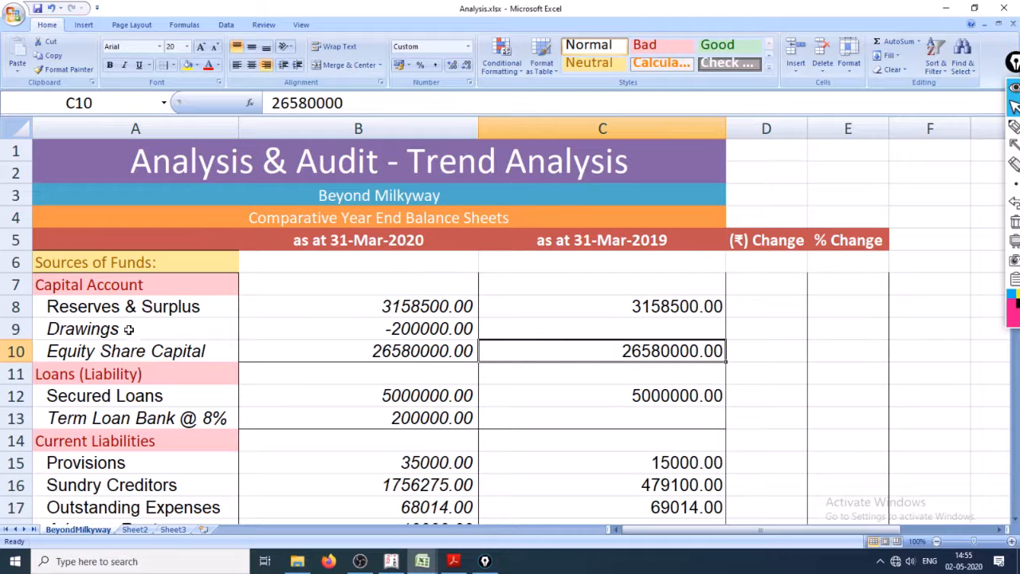
{"action": "left_click", "coordinate": [428, 192]}
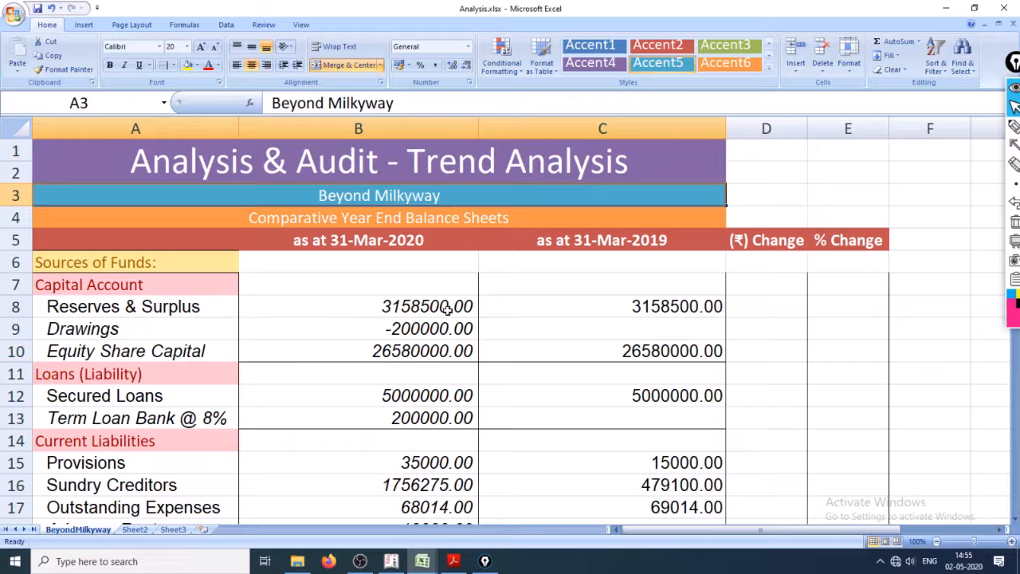
- Enter the formula +C8-B8 in D8 to compute the rupee change for Reserves & Surplus
{"action": "left_click", "coordinate": [777, 307]}
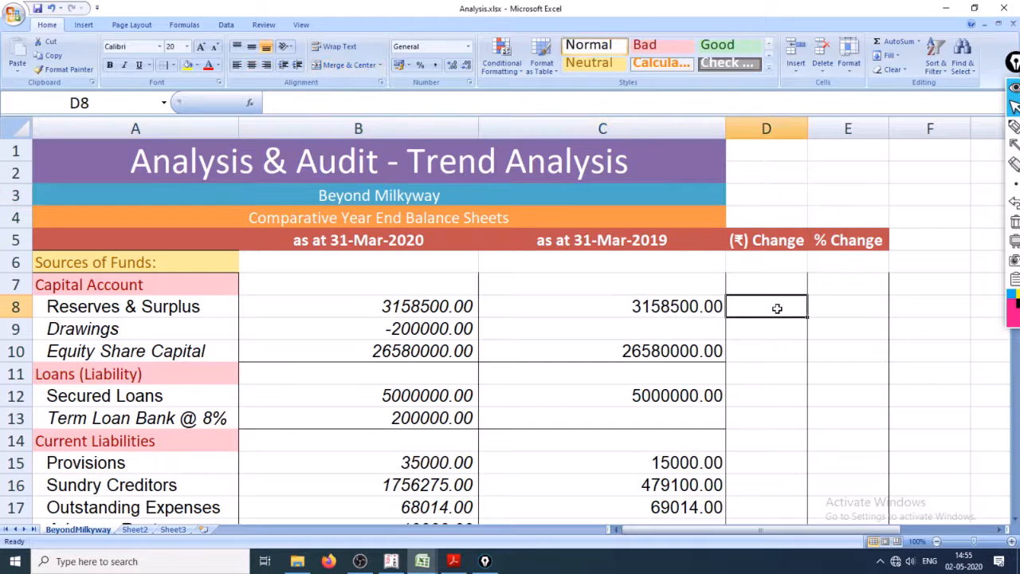
{"action": "type", "text": "+"}
{"action": "key", "text": "Left"}
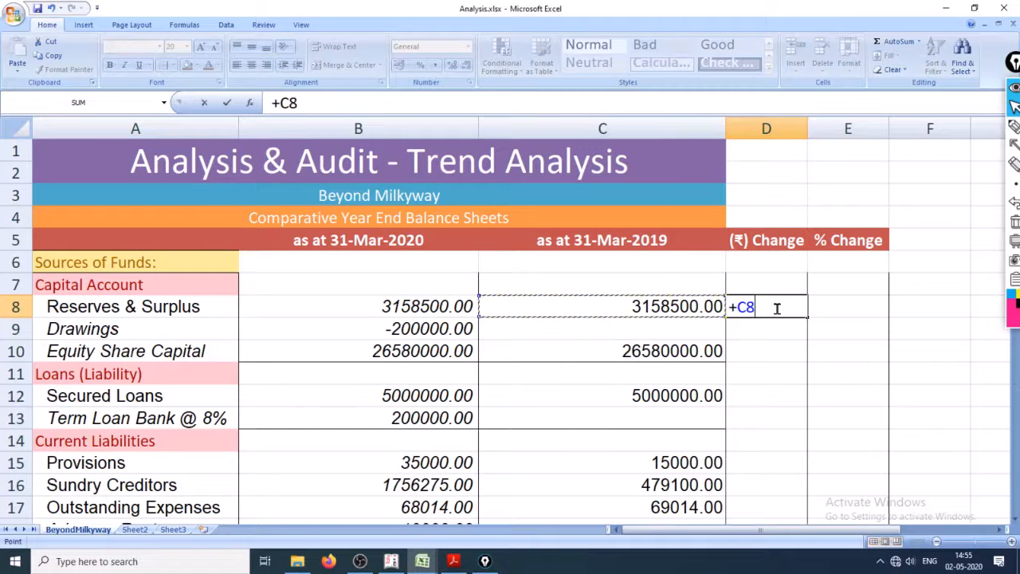
{"action": "type", "text": "-"}
{"action": "key", "text": "Left"}
{"action": "key", "text": "Left"}
{"action": "key", "text": "Return"}
- Copy the change formula from D8 into the Drawings row at D9
{"action": "left_click", "coordinate": [777, 308]}
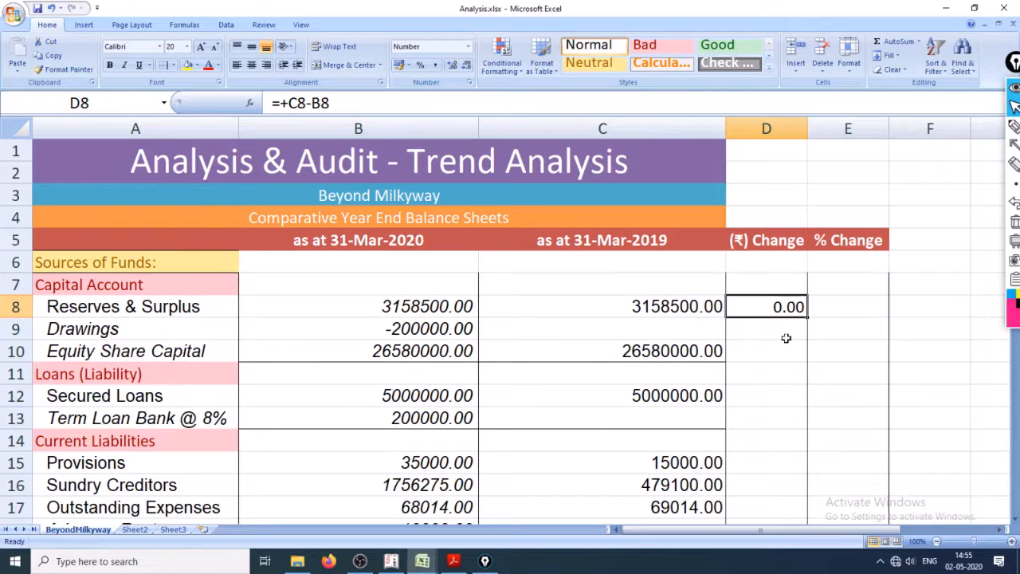
{"action": "key", "text": "ctrl+c"}
{"action": "left_click", "coordinate": [782, 338]}
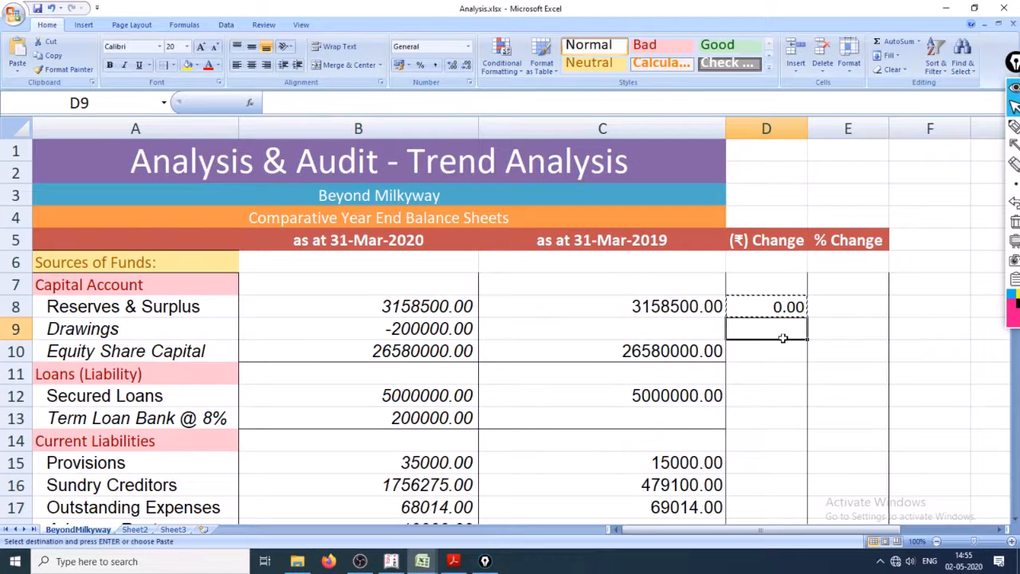
{"action": "key", "text": "Return"}
{"action": "key", "text": "Return"}
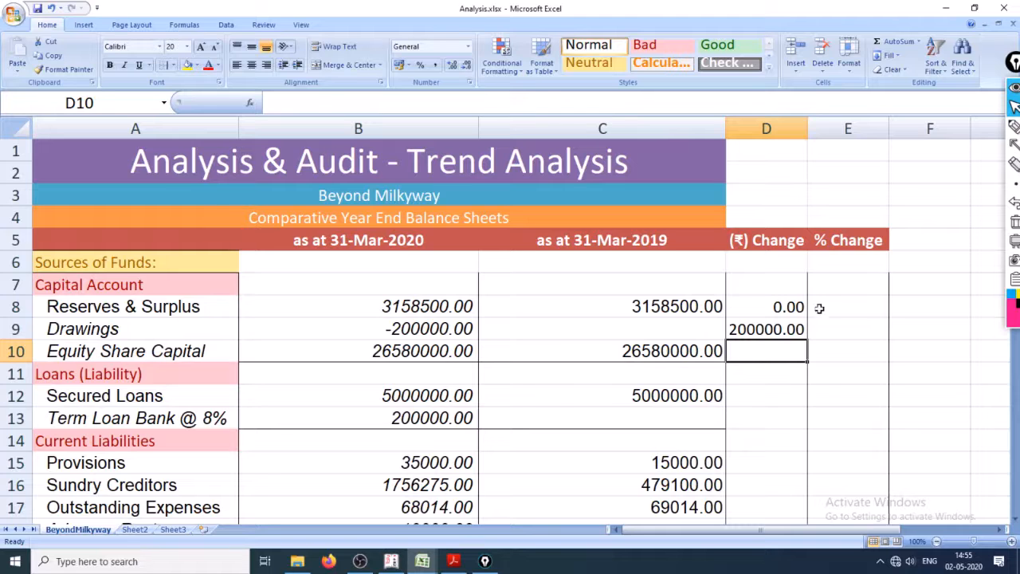
- Copy the change formula from D9 into the Equity Share Capital row at D10
{"action": "key", "text": "Up"}
{"action": "key", "text": "ctrl+c"}
{"action": "key", "text": "ctrl+Down"}
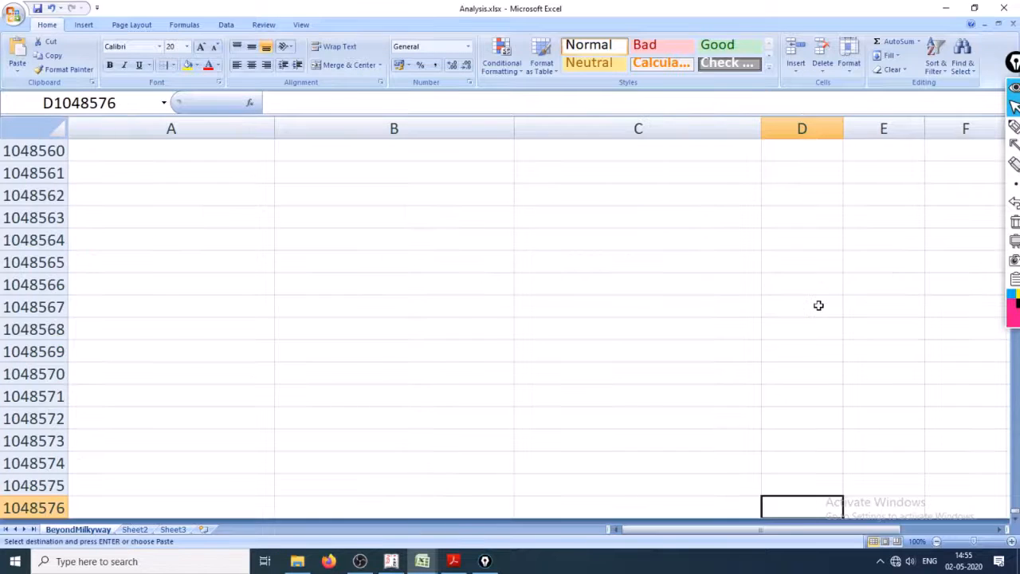
{"action": "key", "text": "ctrl+Up"}
{"action": "key", "text": "Down"}
{"action": "key", "text": "Return"}
{"action": "key", "text": "Up"}
{"action": "key", "text": "Up"}
{"action": "key", "text": "Up"}
{"action": "key", "text": "Up"}
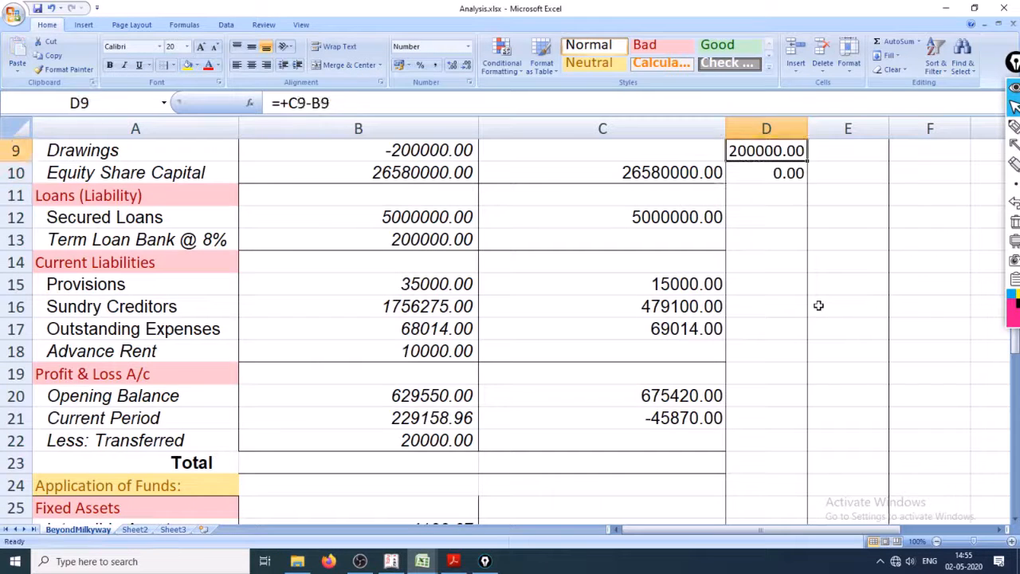
{"action": "key", "text": "Up"}
{"action": "key", "text": "Up"}
{"action": "key", "text": "Down"}
{"action": "key", "text": "Down"}
{"action": "key", "text": "Down"}
{"action": "key", "text": "Down"}
{"action": "key", "text": "Down"}
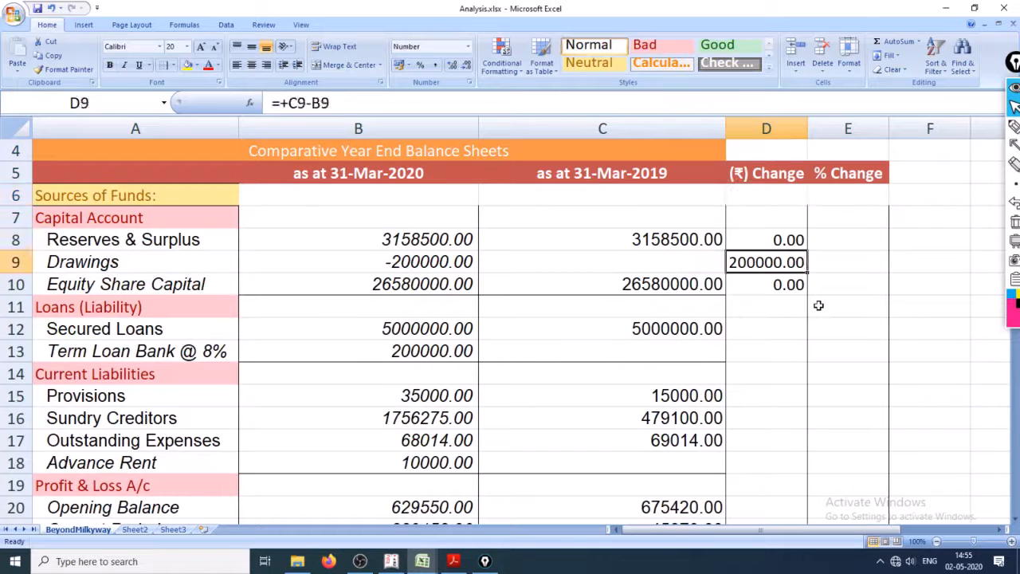
{"action": "key", "text": "Down"}
{"action": "key", "text": "Down"}
{"action": "key", "text": "Down"}
{"action": "key", "text": "Down"}
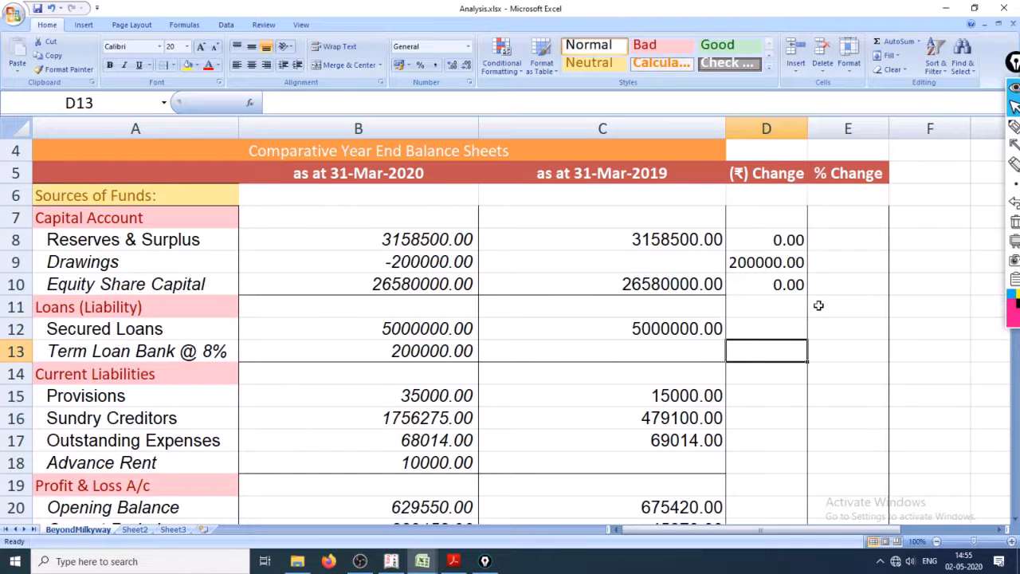
{"action": "key", "text": "Up"}
{"action": "key", "text": "Up"}
{"action": "key", "text": "Up"}
{"action": "key", "text": "Up"}
{"action": "key", "text": "Down"}
{"action": "key", "text": "Down"}
{"action": "key", "text": "Down"}
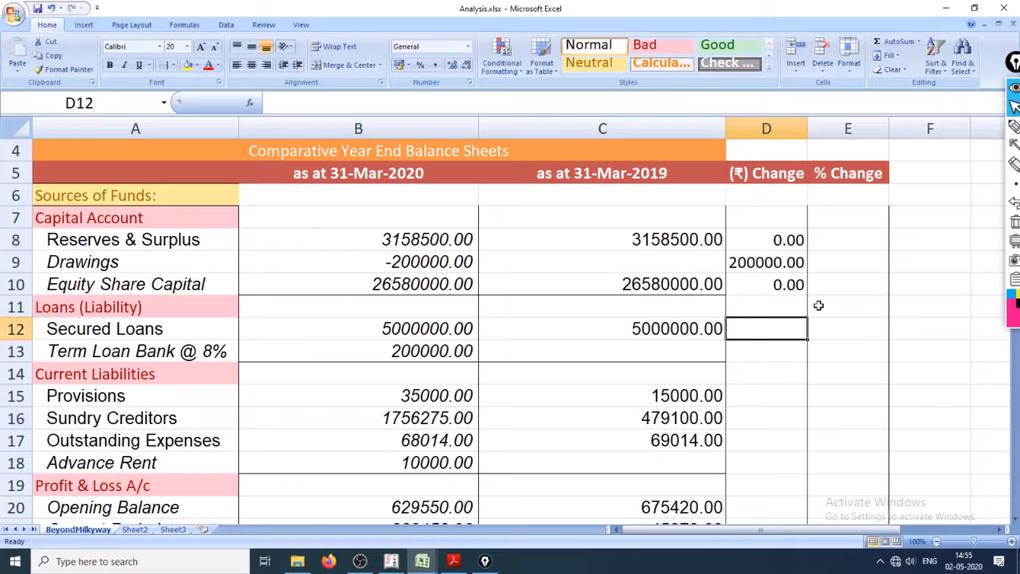
{"action": "key", "text": "Up"}
{"action": "key", "text": "Down"}
{"action": "key", "text": "Down"}
{"action": "key", "text": "Up"}
{"action": "key", "text": "Up"}
{"action": "key", "text": "Up"}
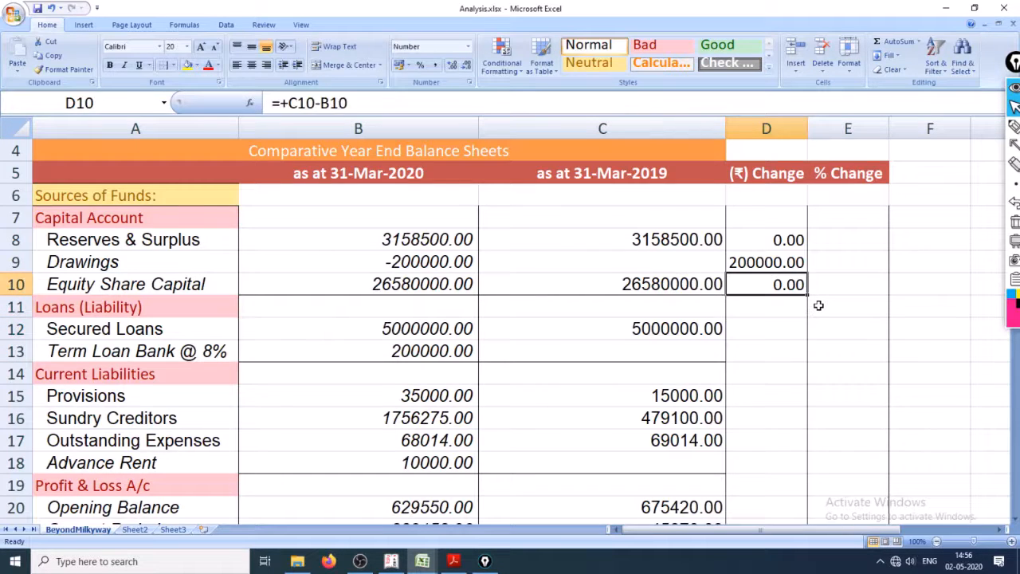
- Copy the change formula from D10 into D12:D13 for Secured Loans and Term Loan Bank @ 8%
{"action": "key", "text": "ctrl+c"}
{"action": "key", "text": "Down"}
{"action": "key", "text": "Down"}
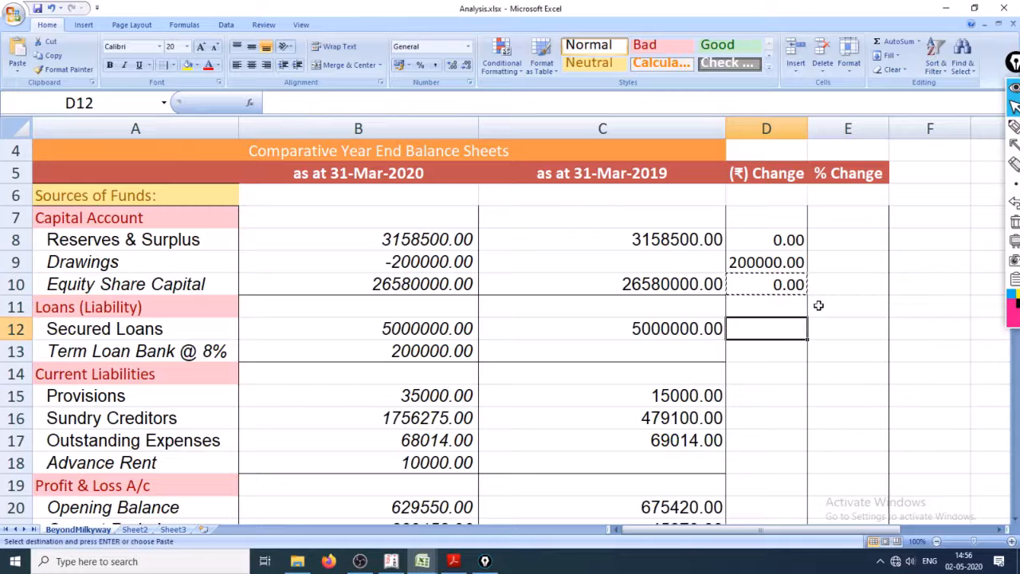
{"action": "key", "text": "shift+Down"}
{"action": "key", "text": "Return"}
- Copy the change formula from D13 into the Provisions row at D15
{"action": "key", "text": "Down"}
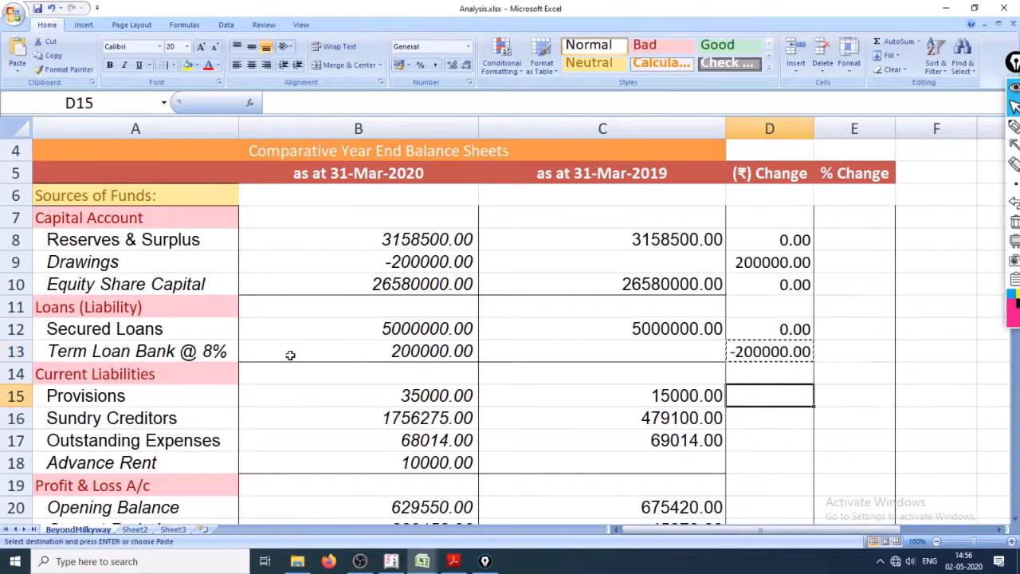
{"action": "key", "text": "ctrl+c"}
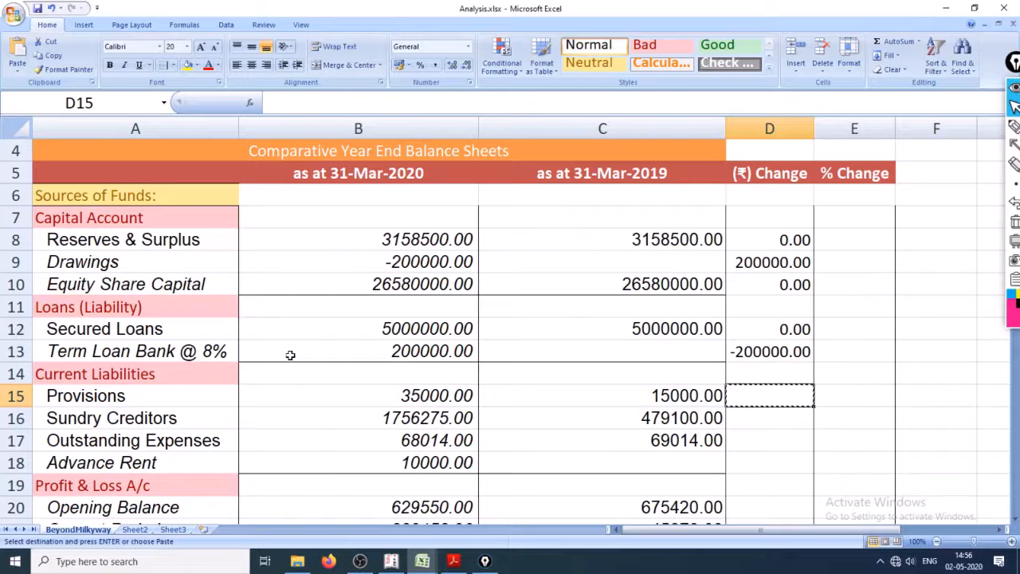
{"action": "key", "text": "Up"}
{"action": "key", "text": "Up"}
{"action": "key", "text": "ctrl+c"}
{"action": "key", "text": "ctrl+Down"}
{"action": "key", "text": "ctrl+Up"}
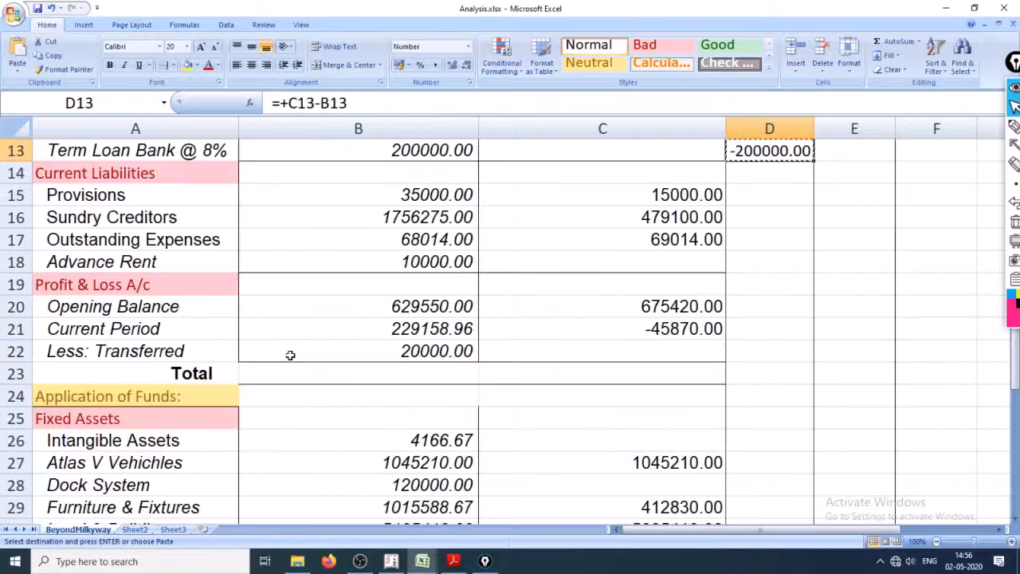
{"action": "key", "text": "Down"}
{"action": "key", "text": "Down"}
{"action": "scroll", "coordinate": [279, 352], "scroll_direction": "up", "scroll_amount": 4}
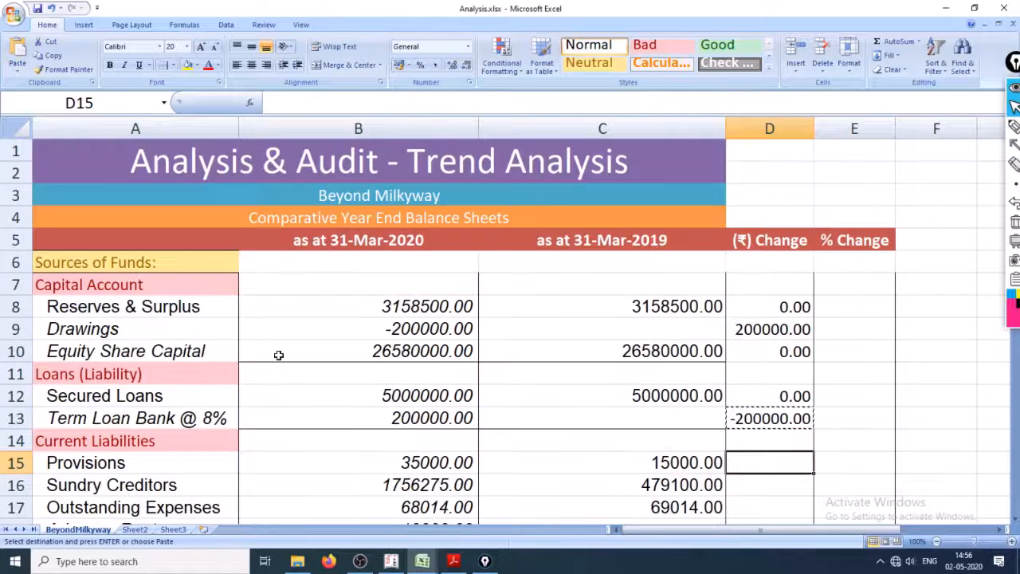
{"action": "scroll", "coordinate": [310, 360], "scroll_direction": "down", "scroll_amount": 1}
{"action": "scroll", "coordinate": [415, 351], "scroll_direction": "down", "scroll_amount": 1}
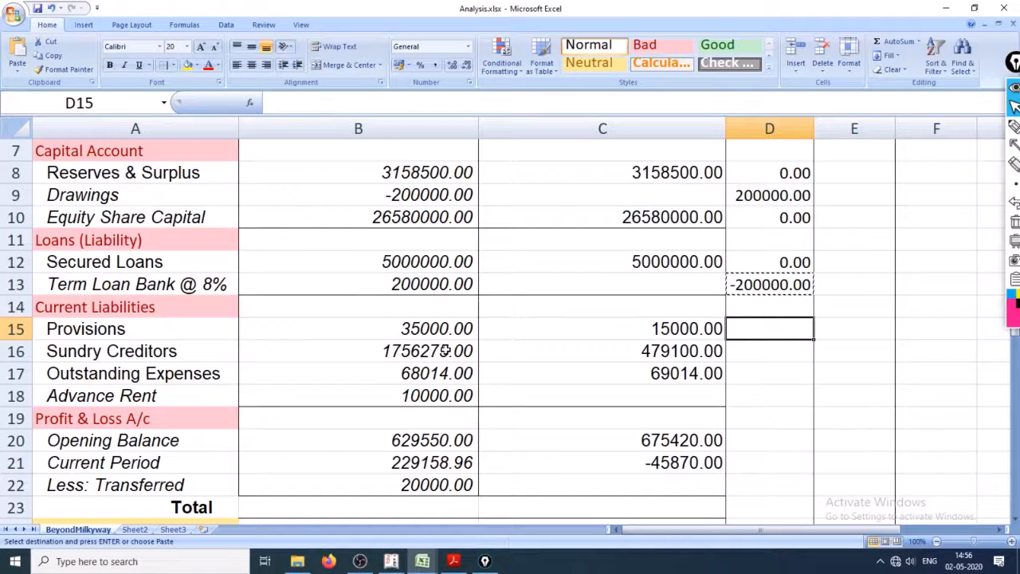
{"action": "key", "text": "ctrl+v"}
- Copy the Provisions change formula into D16:D18 for Sundry Creditors, Outstanding Expenses and Advance Rent
{"action": "key", "text": "Down"}
{"action": "key", "text": "Up"}
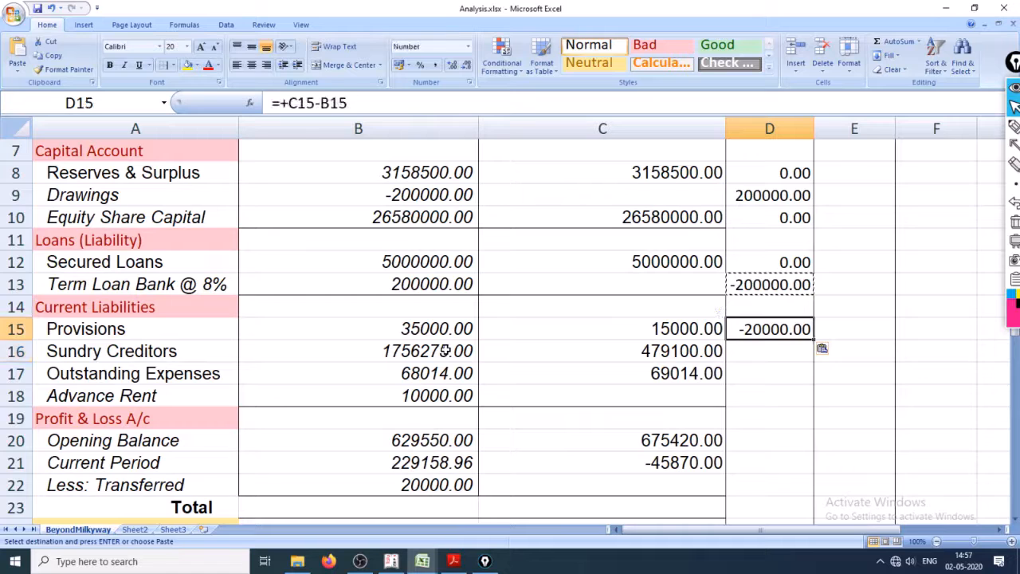
{"action": "key", "text": "Escape"}
{"action": "key", "text": "shift+Down"}
{"action": "key", "text": "shift+Down"}
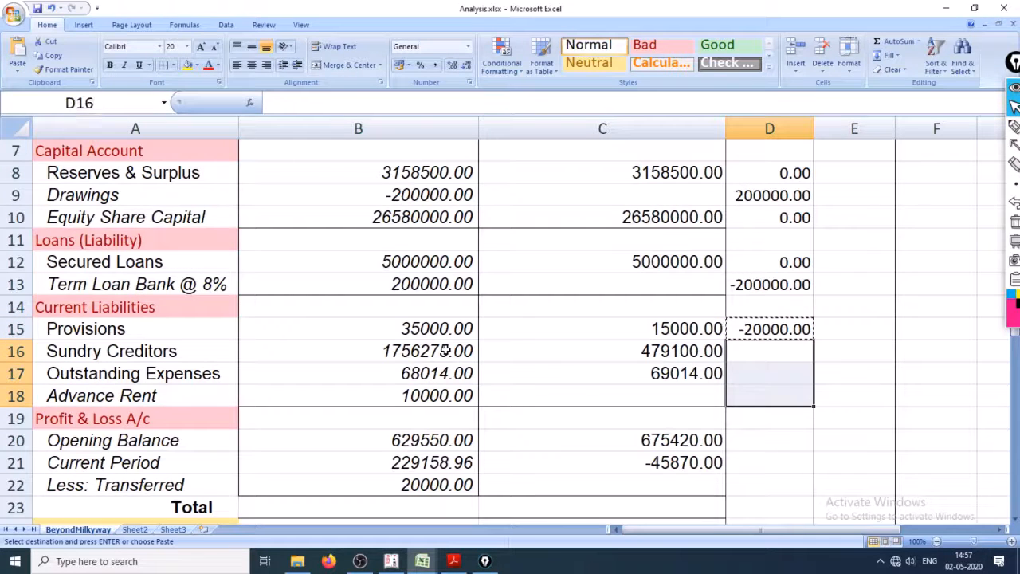
{"action": "key", "text": "ctrl+v"}
- Copy the change formula from Advance Rent into D20:D22 for the Profit & Loss A/c lines
{"action": "key", "text": "Down"}
{"action": "key", "text": "Down"}
{"action": "key", "text": "Down"}
{"action": "key", "text": "Down"}
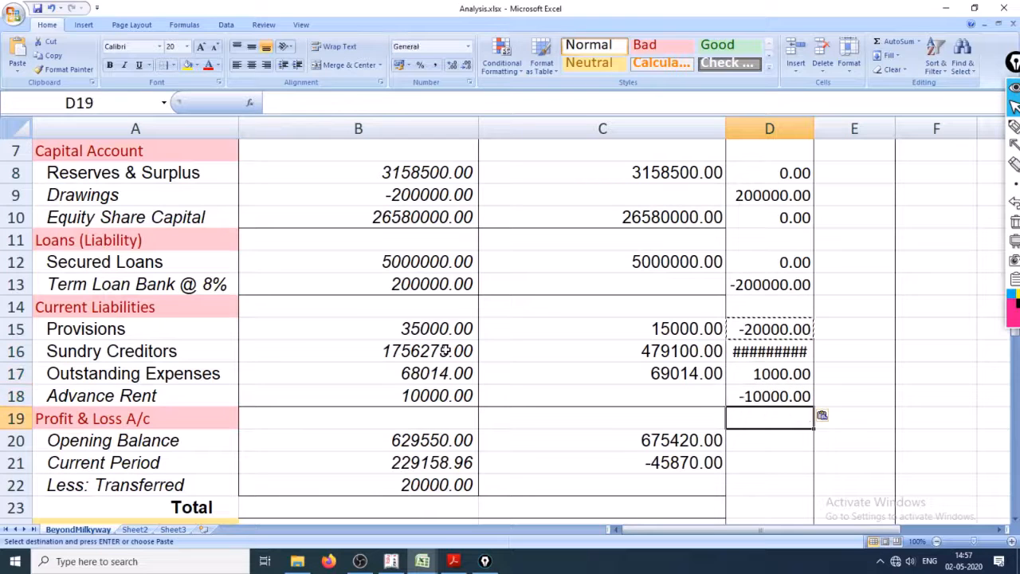
{"action": "key", "text": "Up"}
{"action": "key", "text": "Up"}
{"action": "key", "text": "ctrl+c"}
{"action": "key", "text": "Down"}
{"action": "key", "text": "Down"}
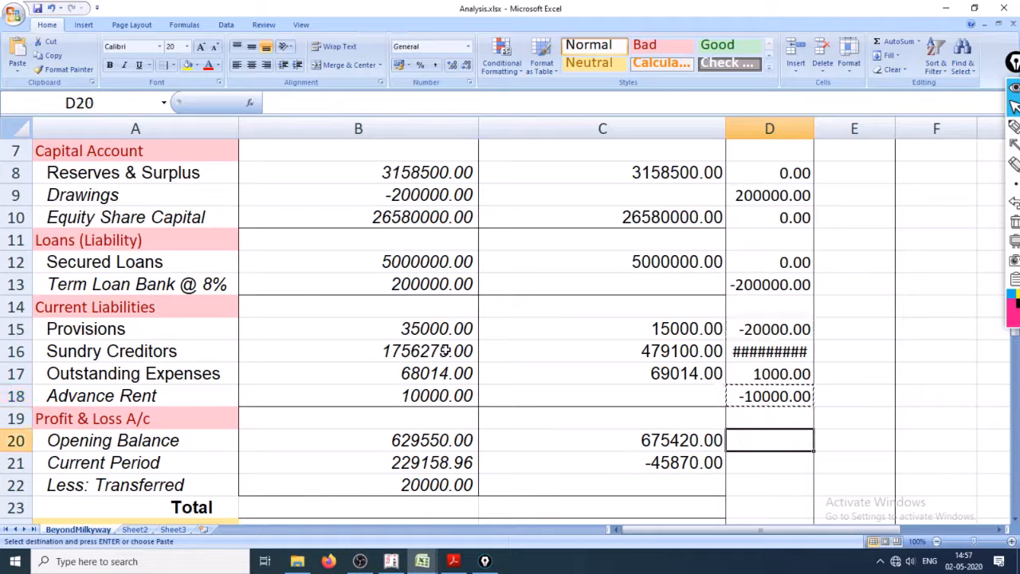
{"action": "key", "text": "shift+Down"}
{"action": "key", "text": "shift+Down"}
{"action": "key", "text": "ctrl+v"}
- Look through the Application of Funds rows down to the final Total and return to the Intangible Assets row
{"action": "key", "text": "Down"}
{"action": "key", "text": "Down"}
{"action": "key", "text": "Down"}
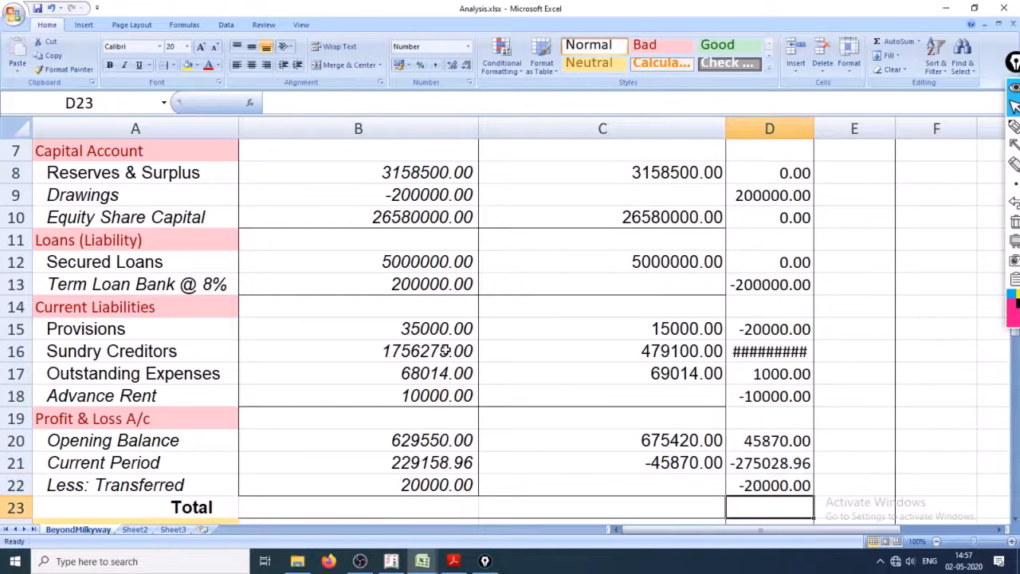
{"action": "key", "text": "Down"}
{"action": "key", "text": "Down"}
{"action": "key", "text": "Down"}
{"action": "key", "text": "Down"}
{"action": "key", "text": "Down"}
{"action": "key", "text": "Down"}
{"action": "key", "text": "Down"}
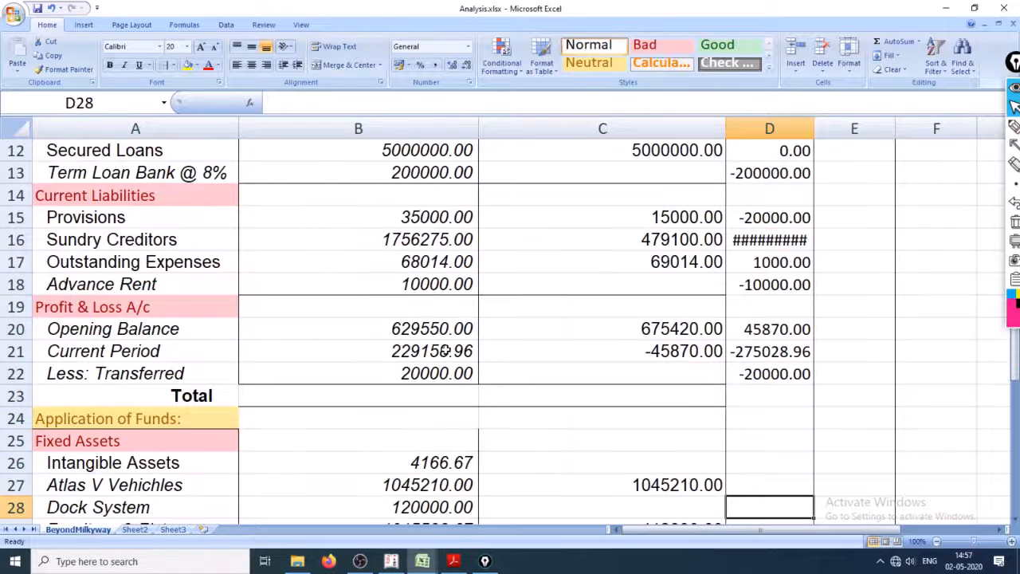
{"action": "key", "text": "Down"}
{"action": "key", "text": "Down"}
{"action": "key", "text": "Down"}
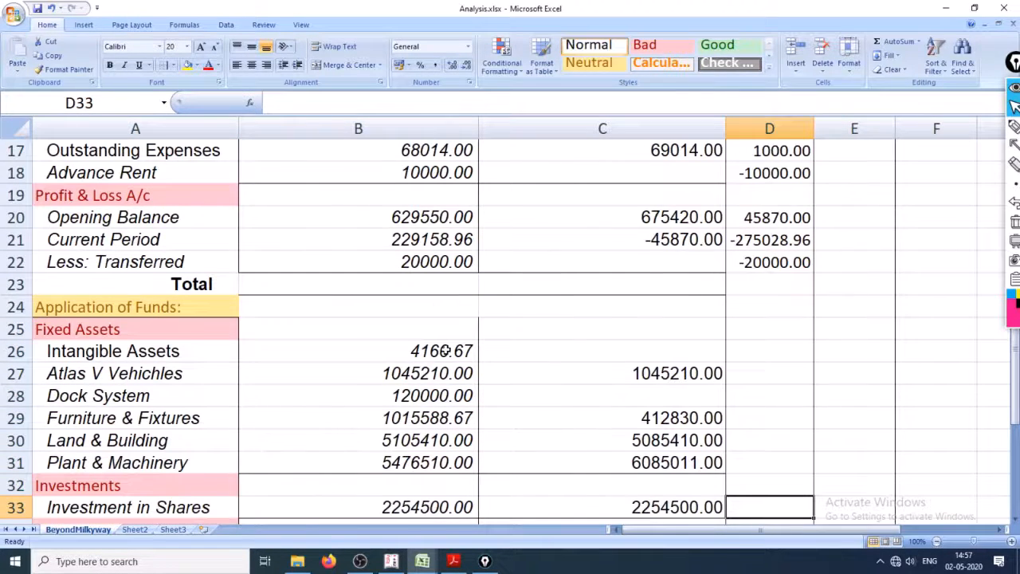
{"action": "key", "text": "Down"}
{"action": "key", "text": "Down"}
{"action": "key", "text": "Down"}
{"action": "key", "text": "Down"}
{"action": "key", "text": "Down"}
{"action": "key", "text": "Down"}
{"action": "key", "text": "Down"}
{"action": "key", "text": "Down"}
{"action": "key", "text": "Down"}
{"action": "key", "text": "Down"}
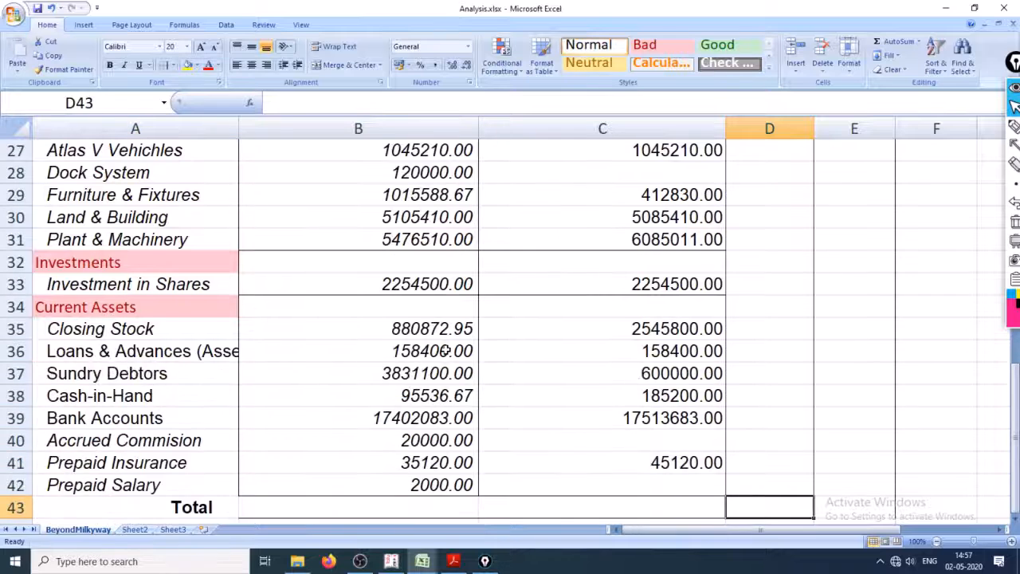
{"action": "key", "text": "Down"}
{"action": "key", "text": "Up"}
{"action": "key", "text": "Up"}
{"action": "key", "text": "Up"}
{"action": "key", "text": "Up"}
{"action": "key", "text": "Up"}
{"action": "key", "text": "Up"}
{"action": "key", "text": "Up"}
{"action": "key", "text": "Up"}
{"action": "key", "text": "Up"}
{"action": "key", "text": "Up"}
{"action": "key", "text": "Up"}
{"action": "key", "text": "Up"}
{"action": "key", "text": "Up"}
{"action": "key", "text": "Up"}
{"action": "key", "text": "Up"}
{"action": "key", "text": "Up"}
{"action": "key", "text": "Up"}
{"action": "key", "text": "Up"}
{"action": "key", "text": "Up"}
{"action": "key", "text": "Up"}
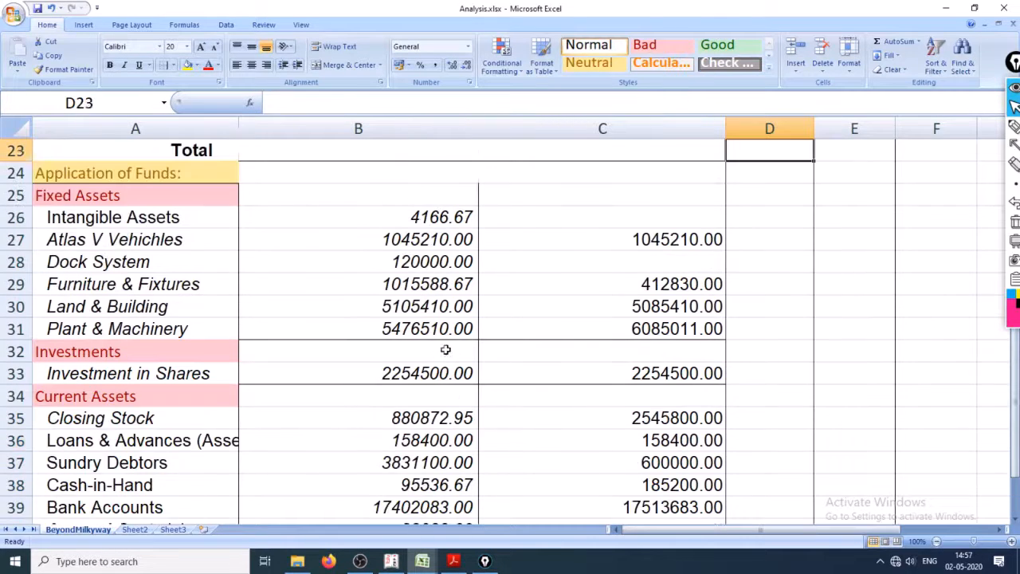
{"action": "key", "text": "Down"}
{"action": "key", "text": "Down"}
{"action": "key", "text": "Down"}
{"action": "key", "text": "Down"}
{"action": "key", "text": "Up"}
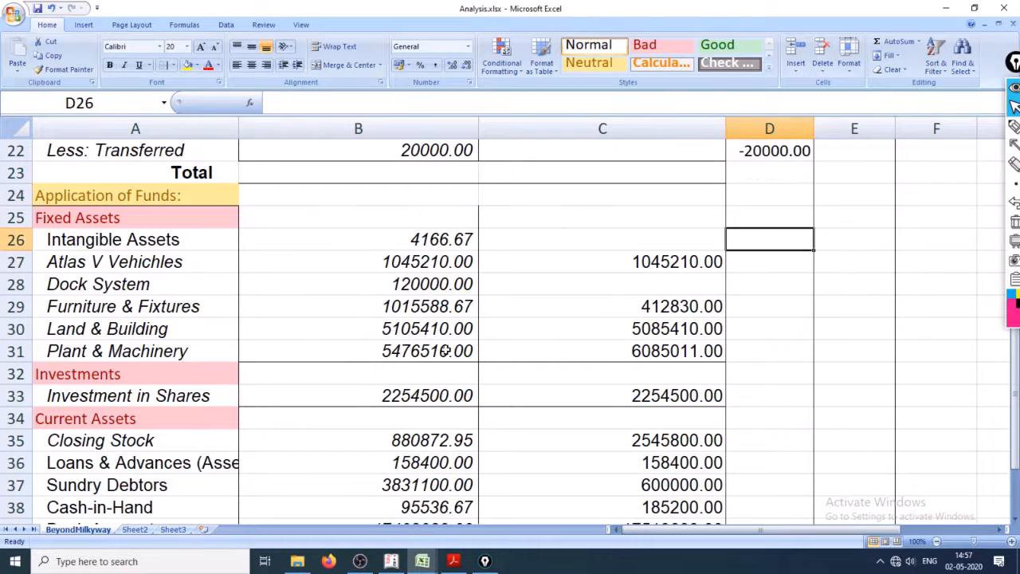
- Copy the change formula from D22 into D26:D31 for all the Fixed Assets lines
{"action": "key", "text": "Up"}
{"action": "key", "text": "Up"}
{"action": "key", "text": "Up"}
{"action": "key", "text": "Up"}
{"action": "key", "text": "ctrl+c"}
{"action": "key", "text": "ctrl+Down"}
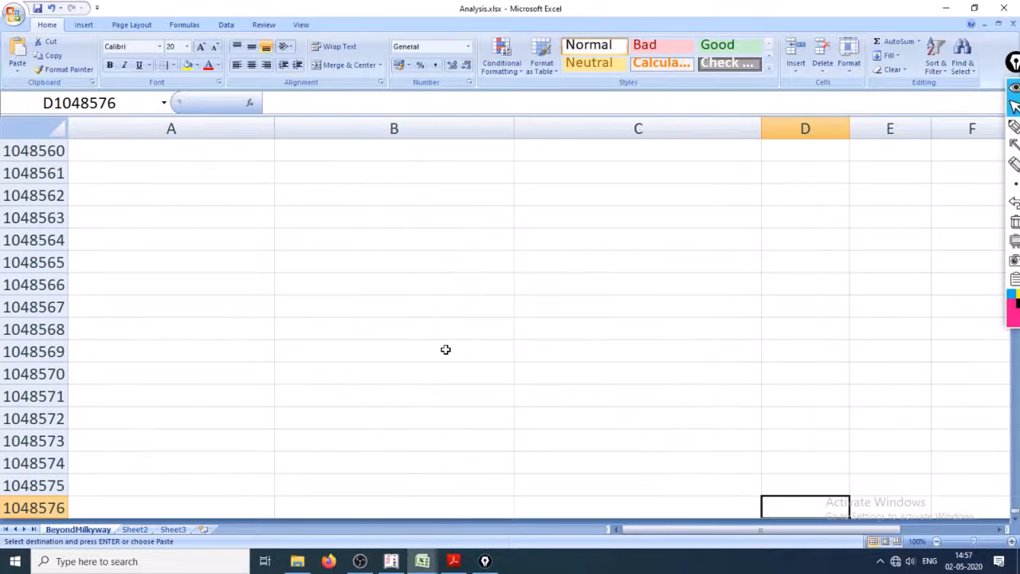
{"action": "key", "text": "ctrl+Up"}
{"action": "key", "text": "Down"}
{"action": "key", "text": "Down"}
{"action": "key", "text": "Down"}
{"action": "key", "text": "Down"}
{"action": "key", "text": "shift+Down"}
{"action": "key", "text": "shift+Down"}
{"action": "key", "text": "shift+Down"}
{"action": "key", "text": "shift+Down"}
{"action": "key", "text": "shift+Down"}
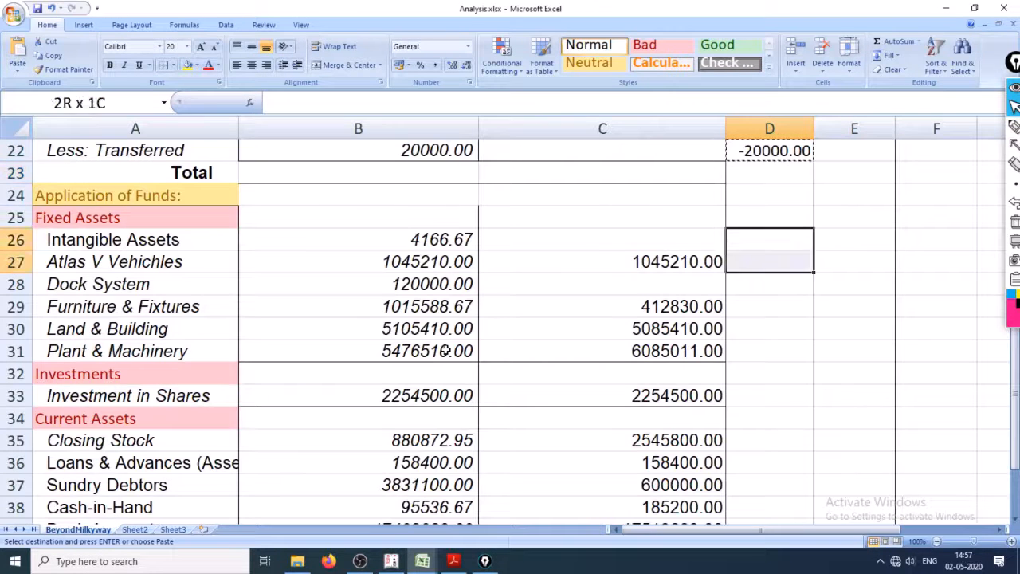
{"action": "key", "text": "Return"}
- Copy the Plant & Machinery change formula into D33 for Investment in Shares
{"action": "key", "text": "Down"}
{"action": "key", "text": "Down"}
{"action": "key", "text": "Down"}
{"action": "key", "text": "Down"}
{"action": "key", "text": "Down"}
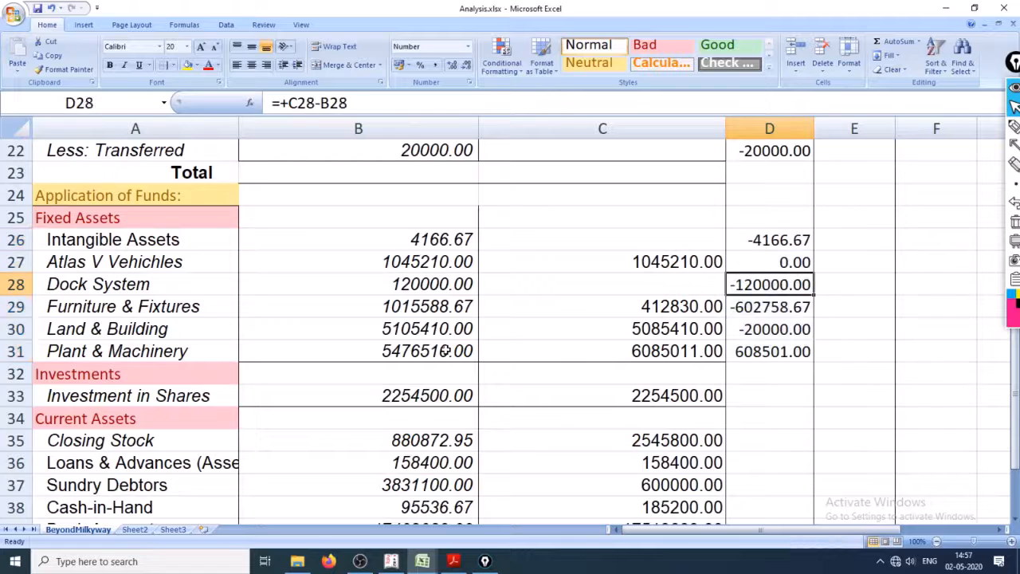
{"action": "key", "text": "Down"}
{"action": "key", "text": "Down"}
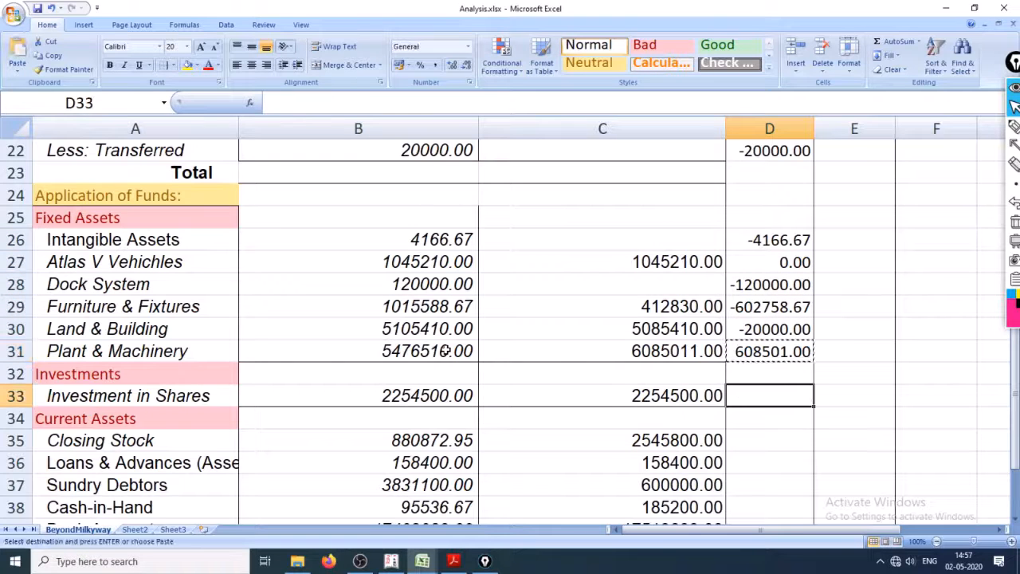
{"action": "key", "text": "ctrl+v"}
{"action": "key", "text": "Down"}
{"action": "key", "text": "Up"}
- Copy the change formula from D33 into D35:D42 for the Current Assets lines and autofit column D's width
{"action": "key", "text": "ctrl+Down"}
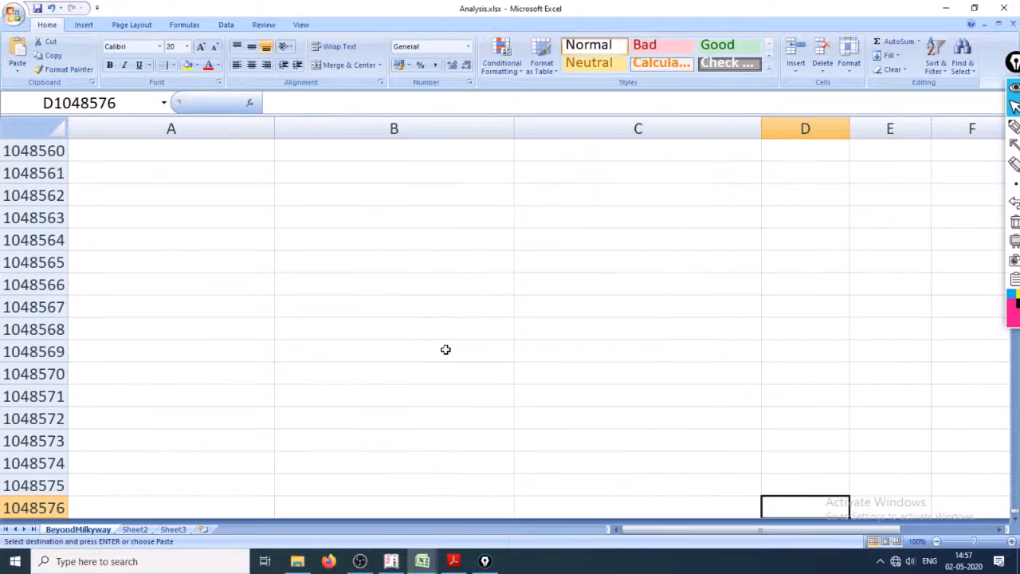
{"action": "key", "text": "ctrl+Up"}
{"action": "key", "text": "Down"}
{"action": "key", "text": "Down"}
{"action": "key", "text": "shift+Down"}
{"action": "key", "text": "shift+Down"}
{"action": "key", "text": "shift+Down"}
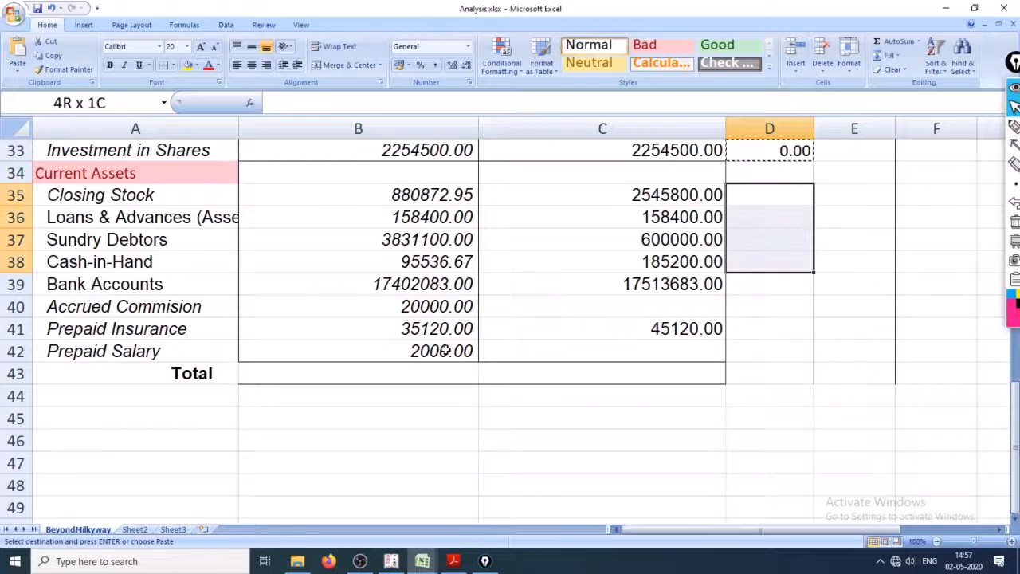
{"action": "key", "text": "shift+Down"}
{"action": "key", "text": "shift+Down"}
{"action": "key", "text": "shift+Down"}
{"action": "key", "text": "shift+Down"}
{"action": "key", "text": "Return"}
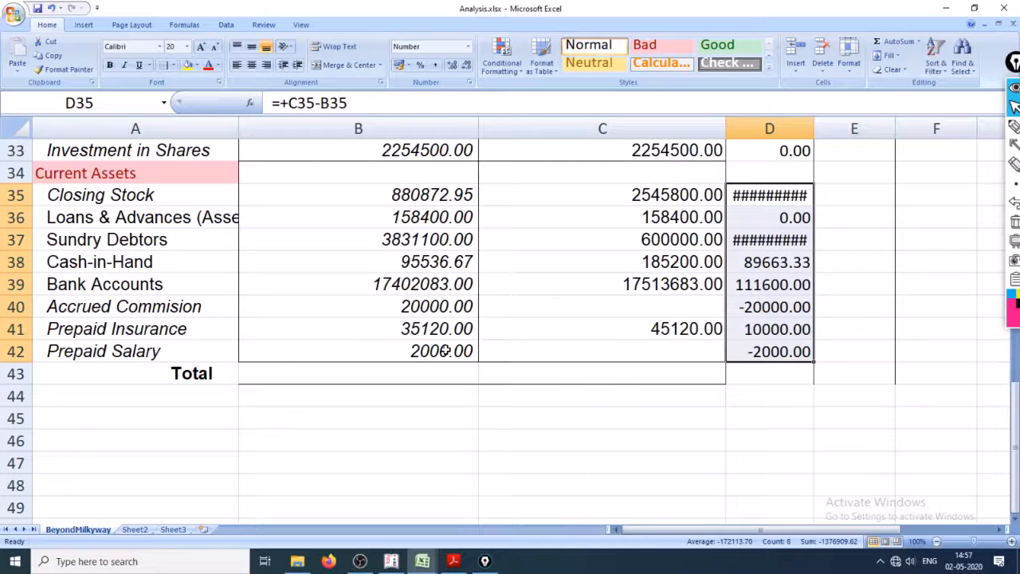
{"action": "double_click", "coordinate": [815, 128]}
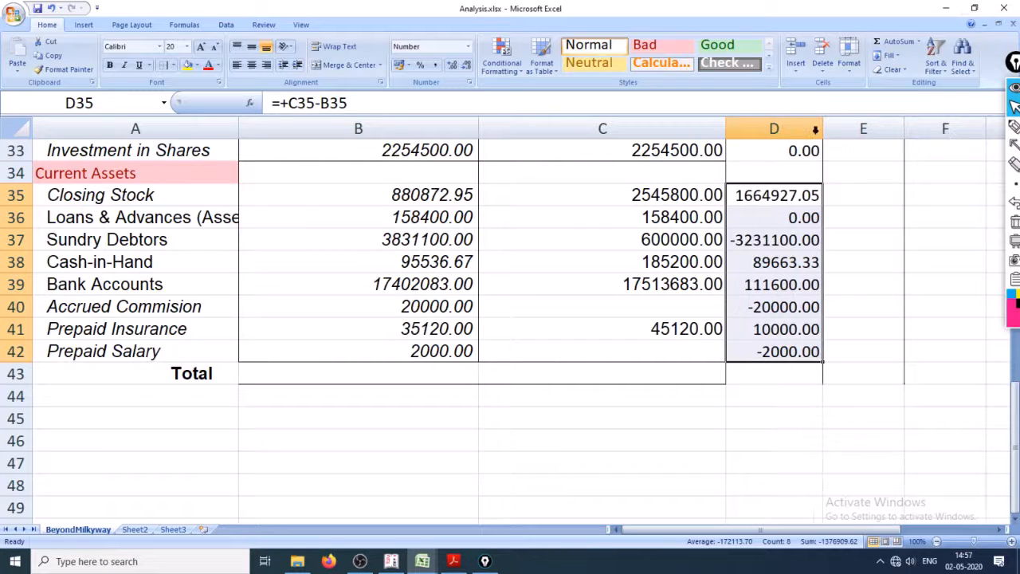
- Format E8 as a percentage and copy that format down the % Change column
{"action": "scroll", "coordinate": [844, 206], "scroll_direction": "up", "scroll_amount": 9}
{"action": "scroll", "coordinate": [849, 213], "scroll_direction": "up", "scroll_amount": 2}
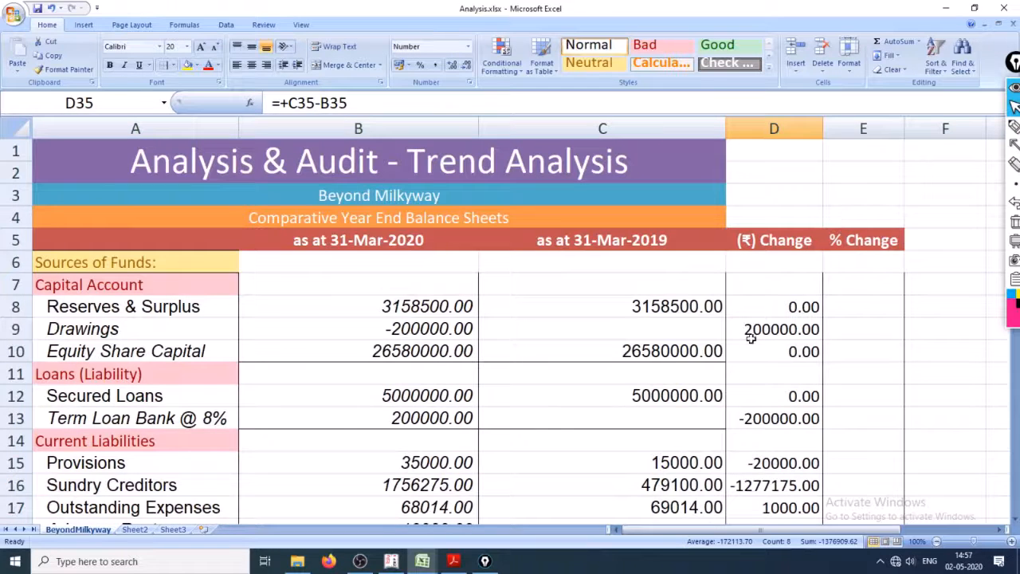
{"action": "left_click", "coordinate": [867, 315]}
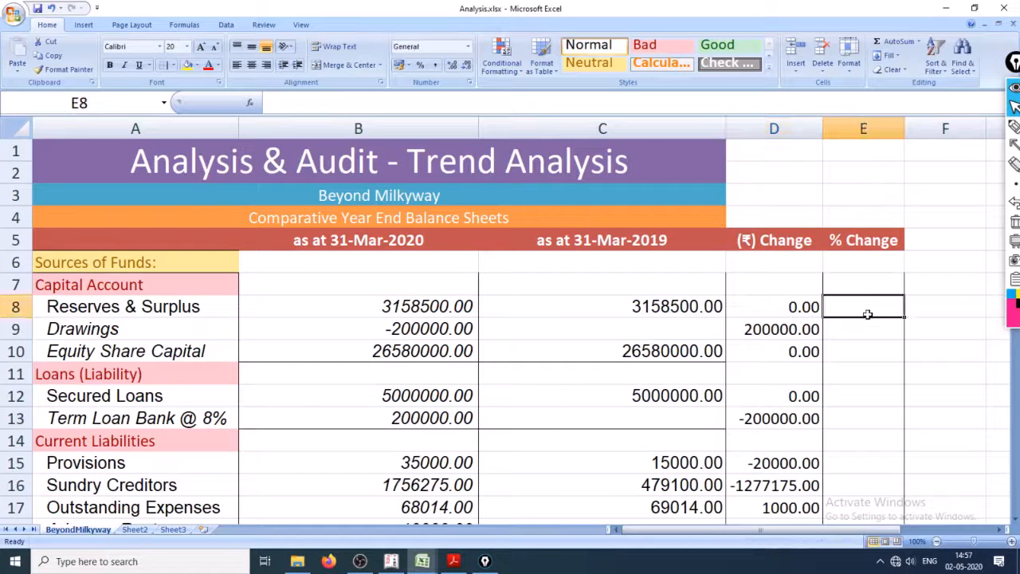
{"action": "left_click", "coordinate": [422, 68]}
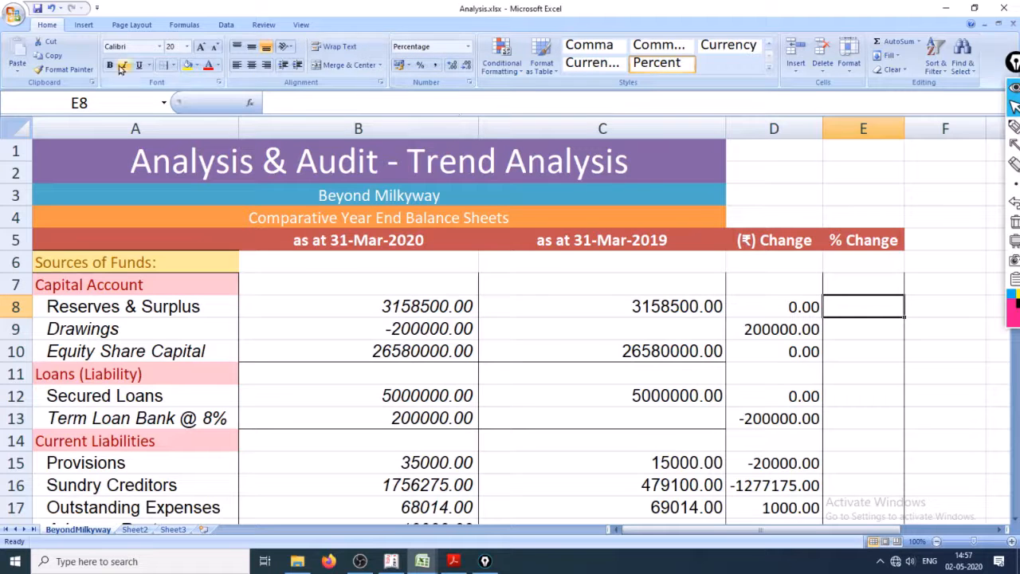
{"action": "left_click", "coordinate": [64, 70]}
{"action": "mouse_move", "coordinate": [843, 302]}
{"action": "left_mouse_down"}
{"action": "mouse_move", "coordinate": [867, 406]}
{"action": "mouse_move", "coordinate": [874, 542]}
{"action": "mouse_move", "coordinate": [872, 501]}
{"action": "left_mouse_up"}
{"action": "left_click", "coordinate": [869, 302]}
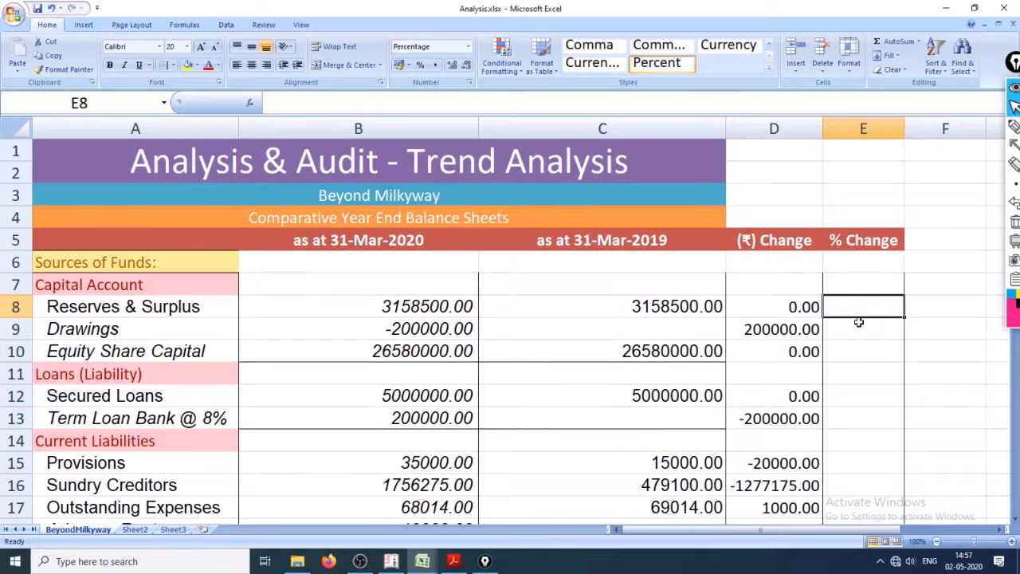
- Enter the formula =D8/B8 in E8 to calculate the percentage change for Reserves & Surplus
{"action": "type", "text": "+"}
{"action": "key", "text": "BackSpace"}
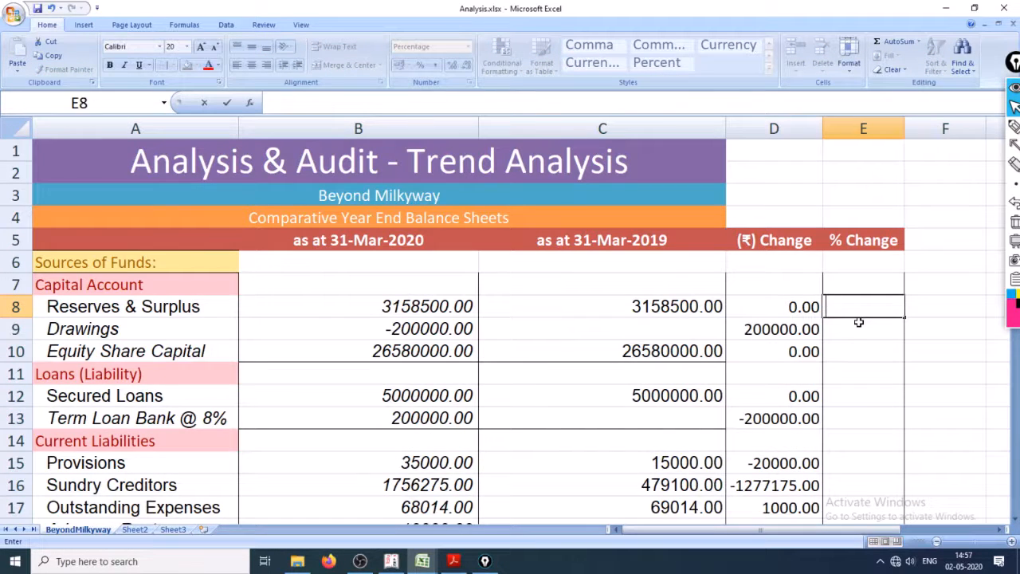
{"action": "type", "text": "="}
{"action": "key", "text": "Left"}
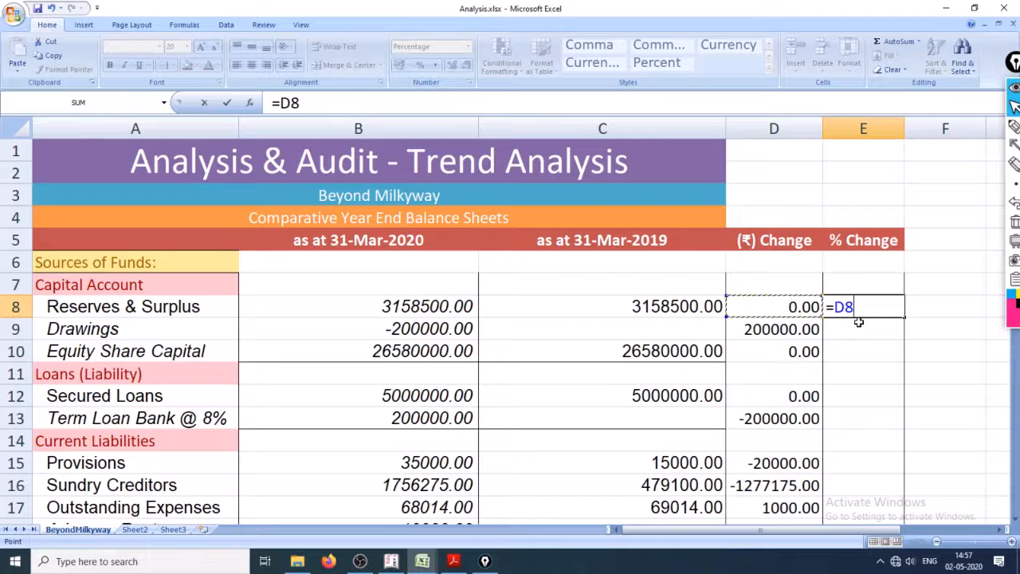
{"action": "type", "text": "/"}
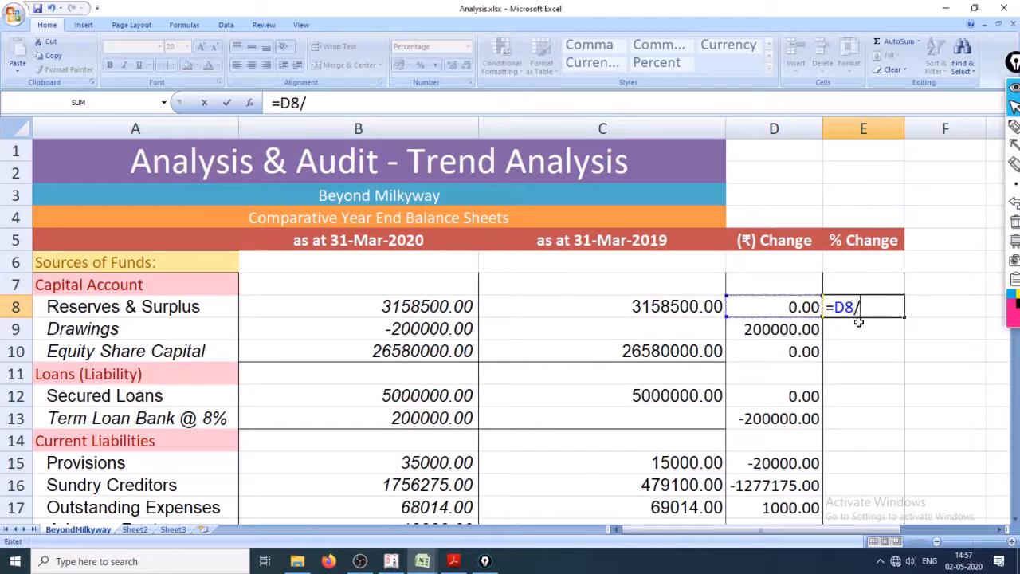
{"action": "key", "text": "Left"}
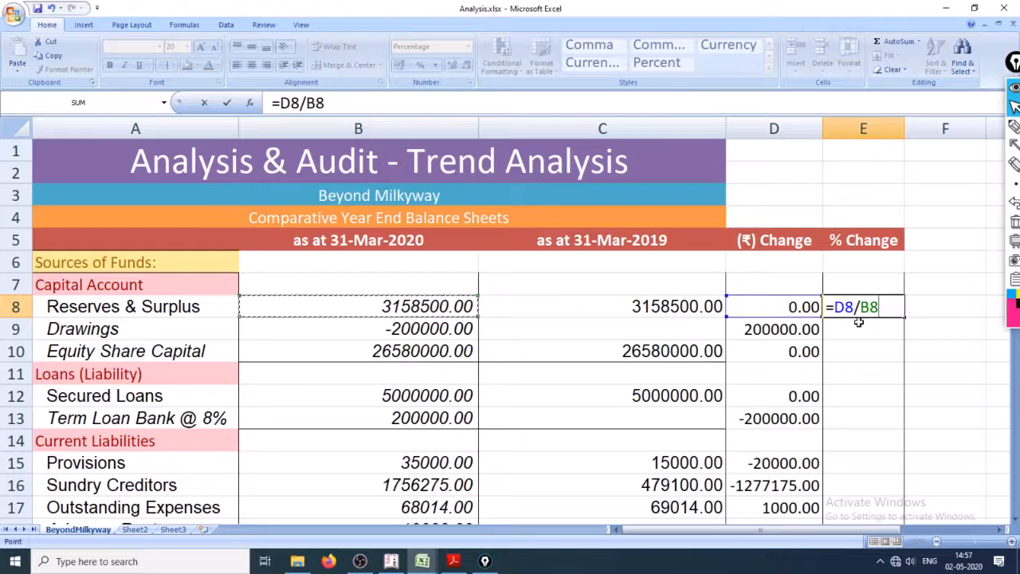
{"action": "key", "text": "Return"}
{"action": "key", "text": "Up"}
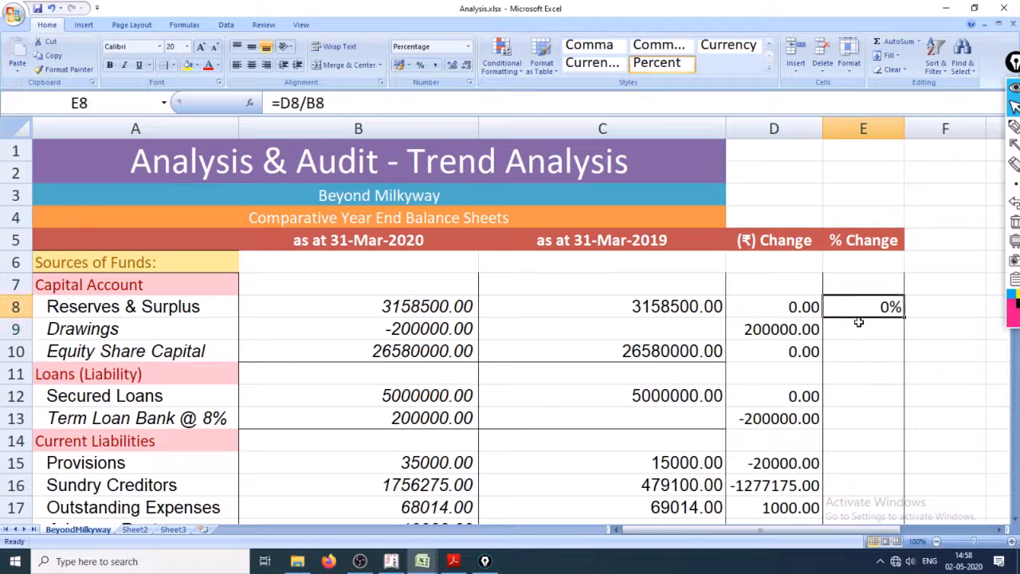
- Copy the percentage formula from E8 into E9:E10 for Drawings and Equity Share Capital
{"action": "key", "text": "ctrl+c"}
{"action": "key", "text": "Down"}
{"action": "key", "text": "shift+Down"}
{"action": "key", "text": "shift+Down"}
{"action": "key", "text": "shift+Up"}
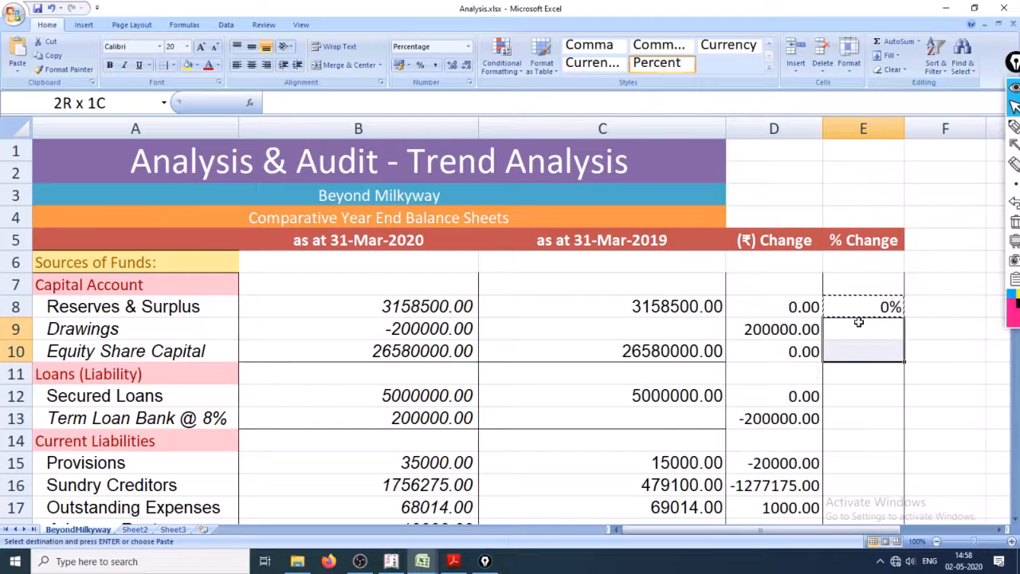
{"action": "key", "text": "Return"}
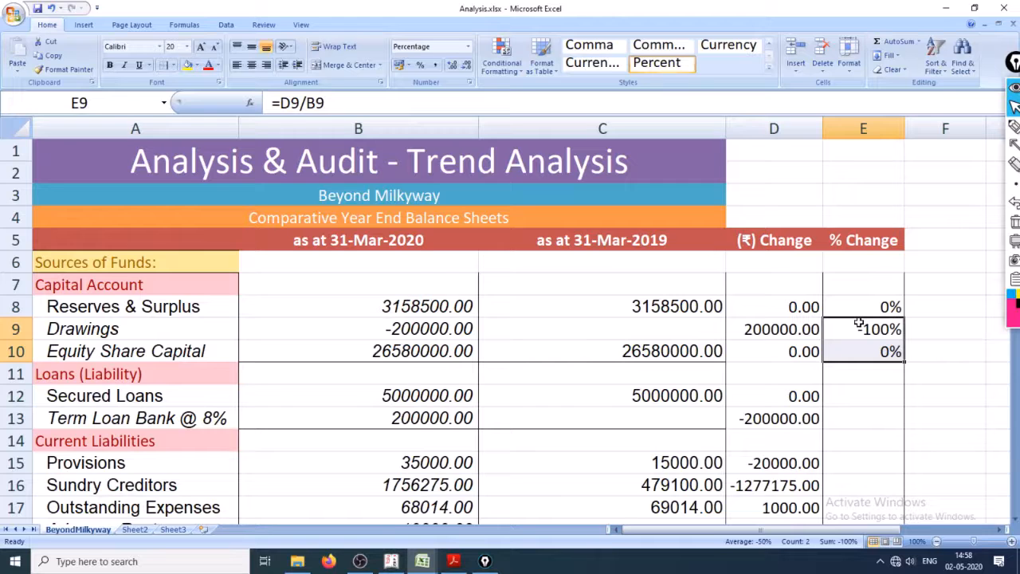
- Copy the percentage formula from E10 into E12:E42, from Secured Loans down to Prepaid Salary
{"action": "key", "text": "Down"}
{"action": "key", "text": "ctrl+c"}
{"action": "key", "text": "Down"}
{"action": "key", "text": "Down"}
{"action": "key", "text": "shift+Down"}
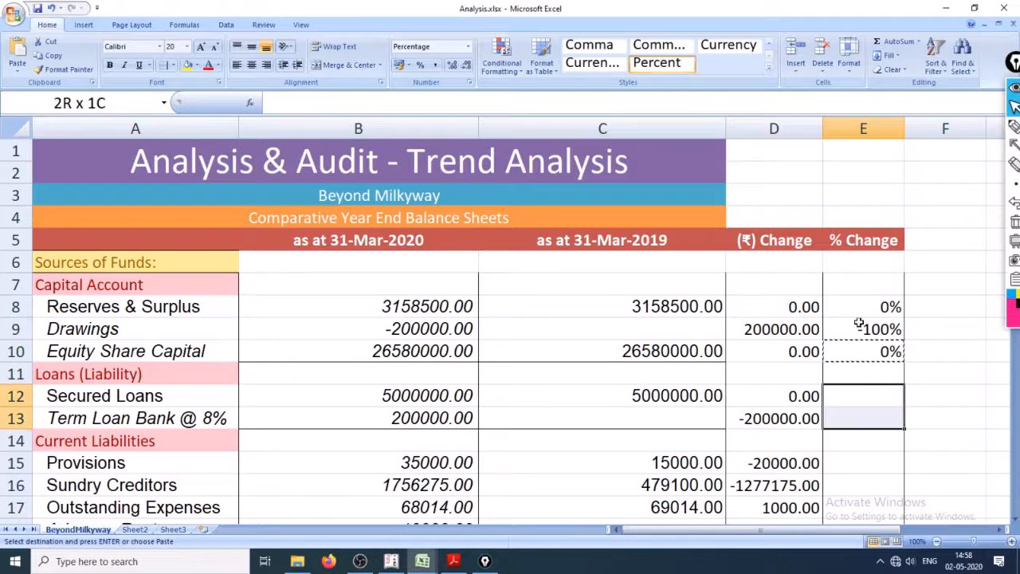
{"action": "key", "text": "shift+Down"}
{"action": "key", "text": "shift+Down"}
{"action": "key", "text": "shift+Down"}
{"action": "key", "text": "shift+Down"}
{"action": "key", "text": "shift+Down"}
{"action": "key", "text": "shift+Down"}
{"action": "key", "text": "shift+Down"}
{"action": "key", "text": "shift+Down"}
{"action": "key", "text": "shift+Down"}
{"action": "key", "text": "shift+Down"}
{"action": "key", "text": "shift+Down"}
{"action": "key", "text": "shift+Down"}
{"action": "key", "text": "shift+Down"}
{"action": "key", "text": "shift+Down"}
{"action": "key", "text": "shift+Down"}
{"action": "key", "text": "shift+Down"}
{"action": "key", "text": "shift+Down"}
{"action": "key", "text": "shift+Down"}
{"action": "key", "text": "shift+Down"}
{"action": "key", "text": "shift+Down"}
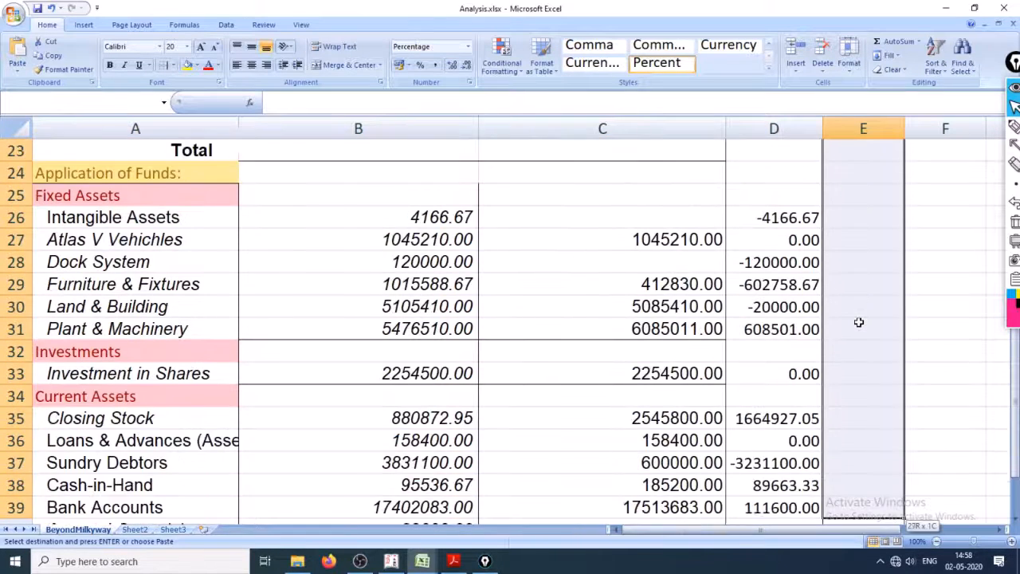
{"action": "key", "text": "shift+Down"}
{"action": "key", "text": "shift+Down"}
{"action": "key", "text": "shift+Down"}
{"action": "key", "text": "shift+Down"}
{"action": "key", "text": "shift+Down"}
{"action": "key", "text": "shift+Down"}
{"action": "key", "text": "shift+Down"}
{"action": "key", "text": "shift+Down"}
{"action": "key", "text": "shift+Down"}
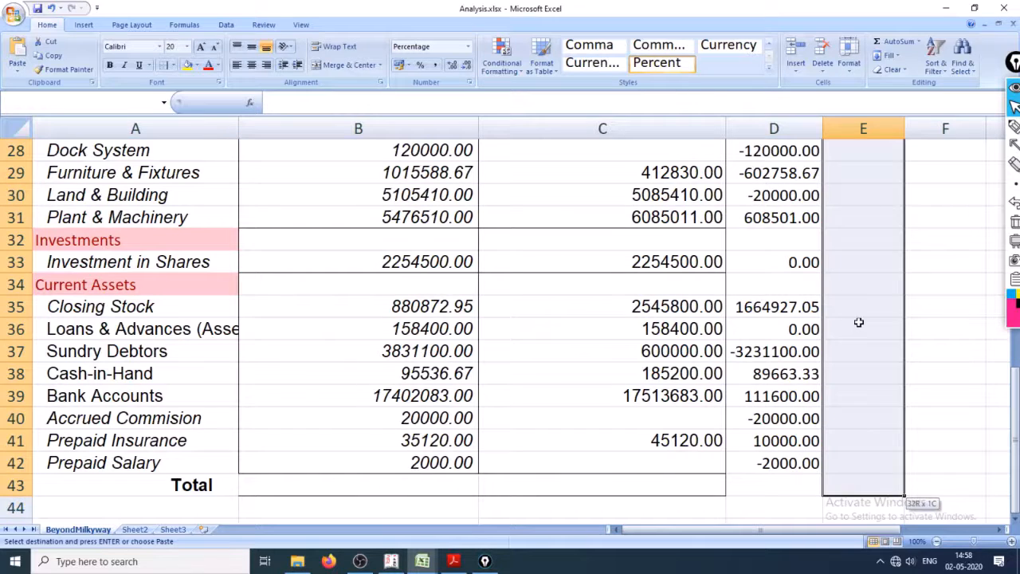
{"action": "key", "text": "shift+Up"}
{"action": "key", "text": "Return"}
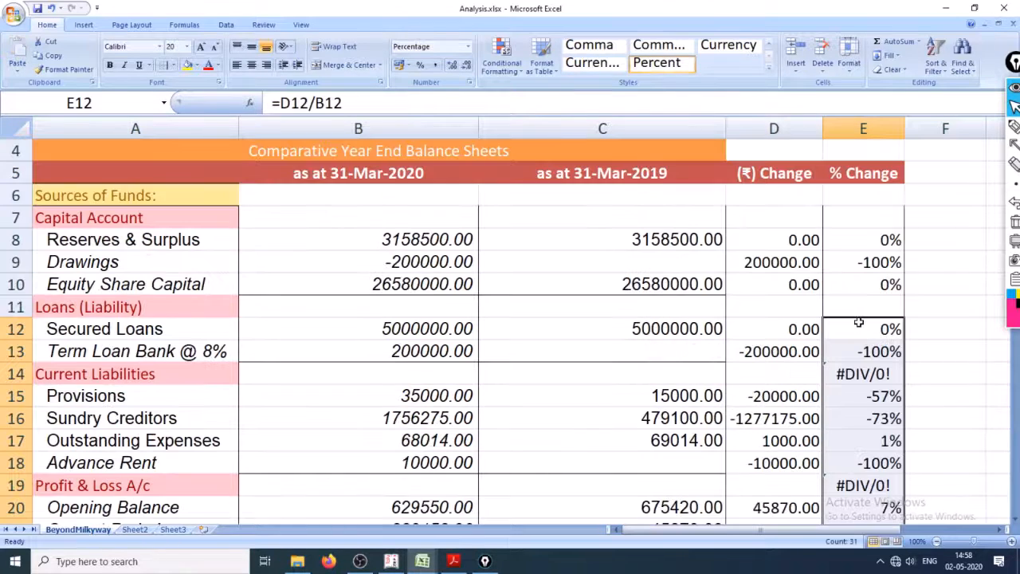
- Clear the percentage formulas from the heading and total rows in E14, E19 and E23:E25
{"action": "left_click", "coordinate": [874, 374]}
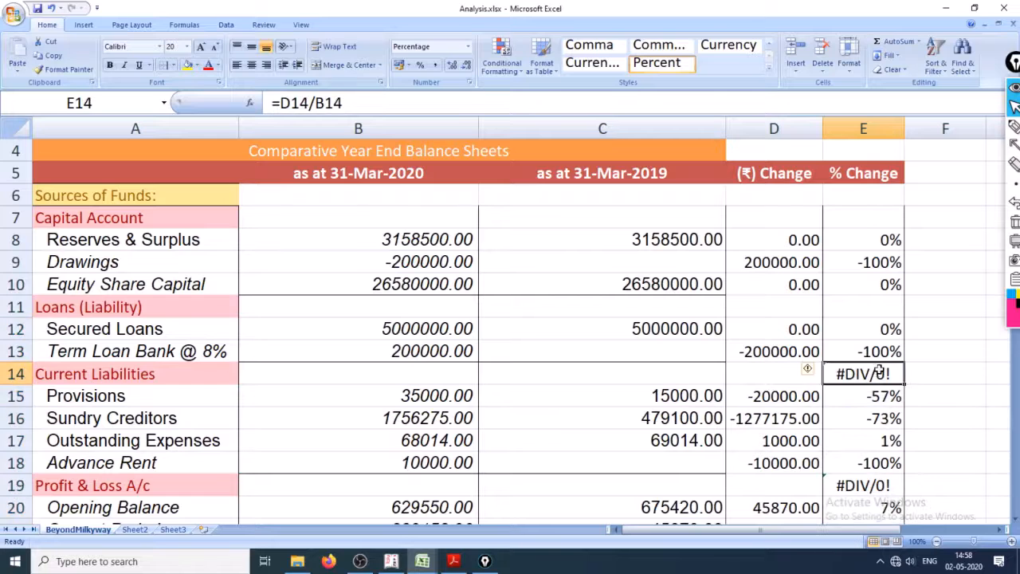
{"action": "key", "text": "Delete"}
{"action": "left_click", "coordinate": [874, 477]}
{"action": "key", "text": "Delete"}
{"action": "scroll", "coordinate": [892, 425], "scroll_direction": "down", "scroll_amount": 3}
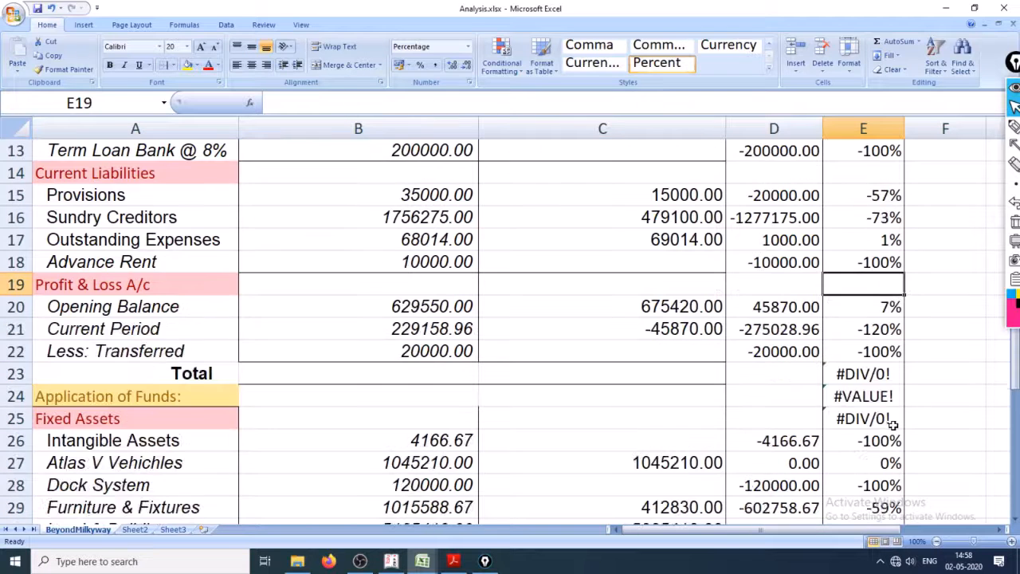
{"action": "left_click_drag", "start_coordinate": [869, 373], "coordinate": [873, 418]}
{"action": "key", "text": "Delete"}
- Clear the percentage formulas from the Investments and Current Assets heading rows in E32 and E34
{"action": "scroll", "coordinate": [876, 418], "scroll_direction": "down", "scroll_amount": 2}
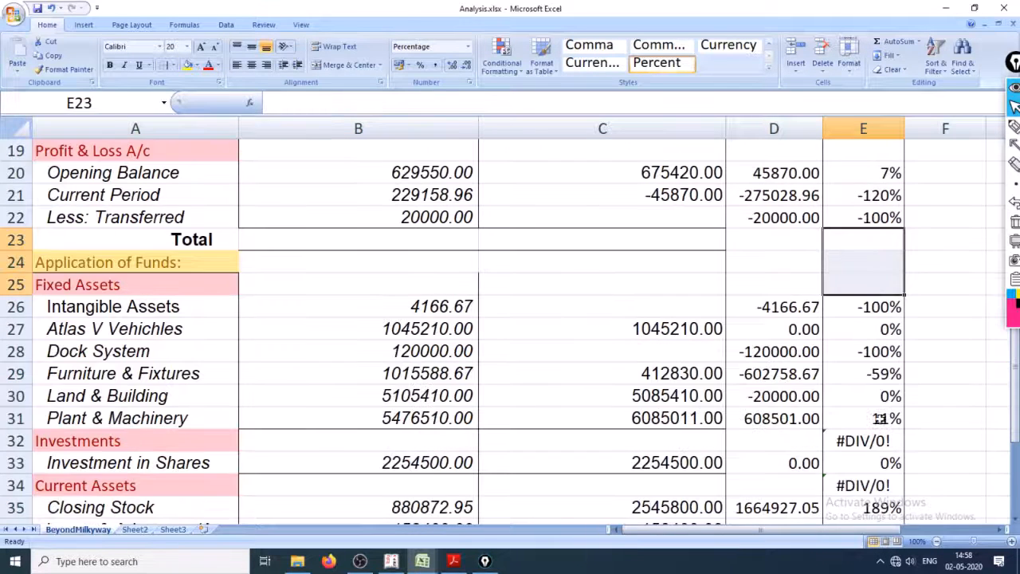
{"action": "scroll", "coordinate": [833, 428], "scroll_direction": "down", "scroll_amount": 2}
{"action": "left_click", "coordinate": [864, 307]}
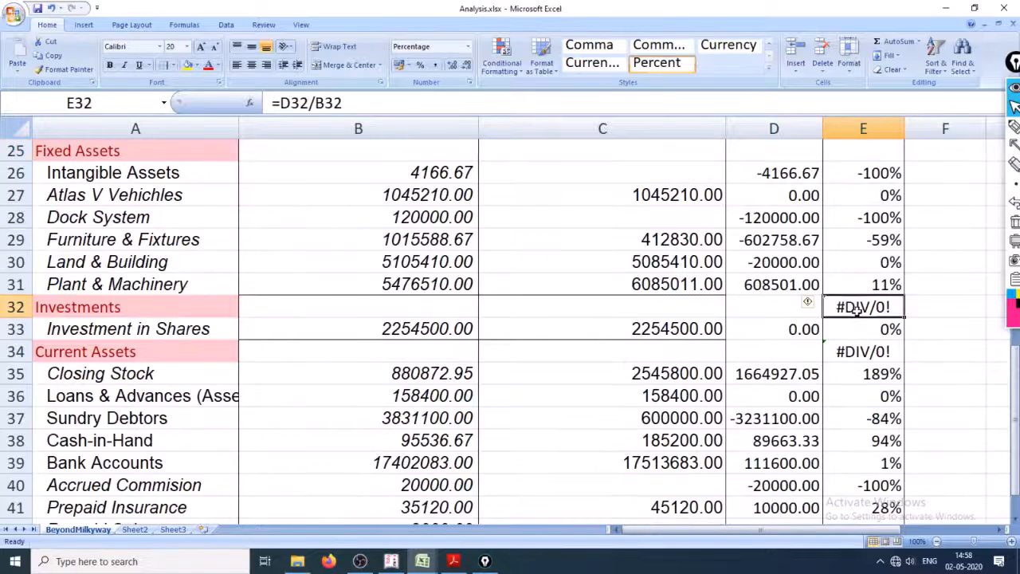
{"action": "key", "text": "Delete"}
{"action": "left_click", "coordinate": [866, 353]}
{"action": "key", "text": "Delete"}
{"action": "scroll", "coordinate": [864, 422], "scroll_direction": "down", "scroll_amount": 4}
{"action": "scroll", "coordinate": [858, 405], "scroll_direction": "up", "scroll_amount": 12}
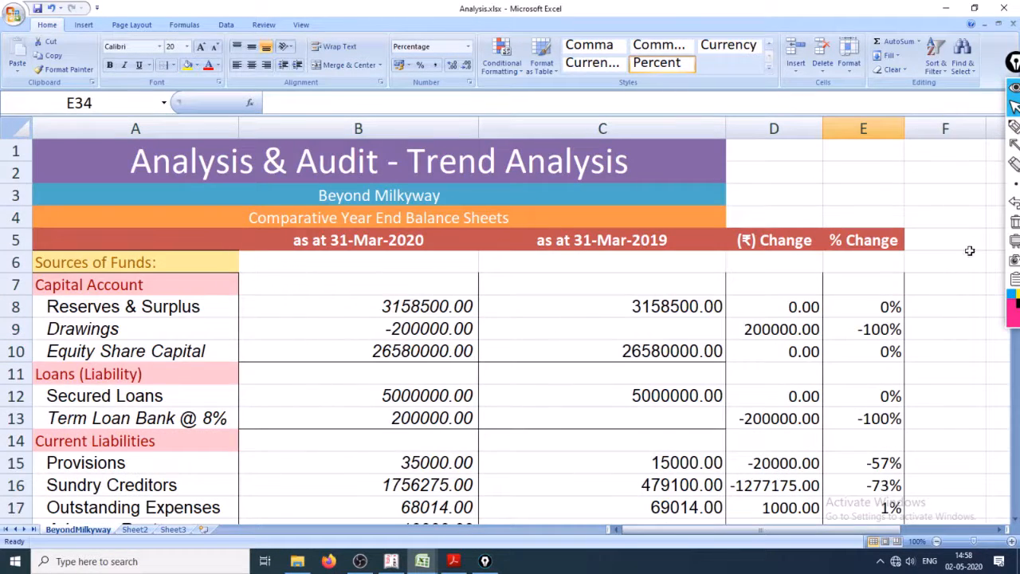
- Zoom the sheet out to 70% and move the annotation toolbar into the empty area beside the table
{"action": "mouse_move", "coordinate": [1010, 131]}
{"action": "scroll", "coordinate": [564, 239], "scroll_direction": "down", "scroll_amount": 2, "text": "ctrl"}
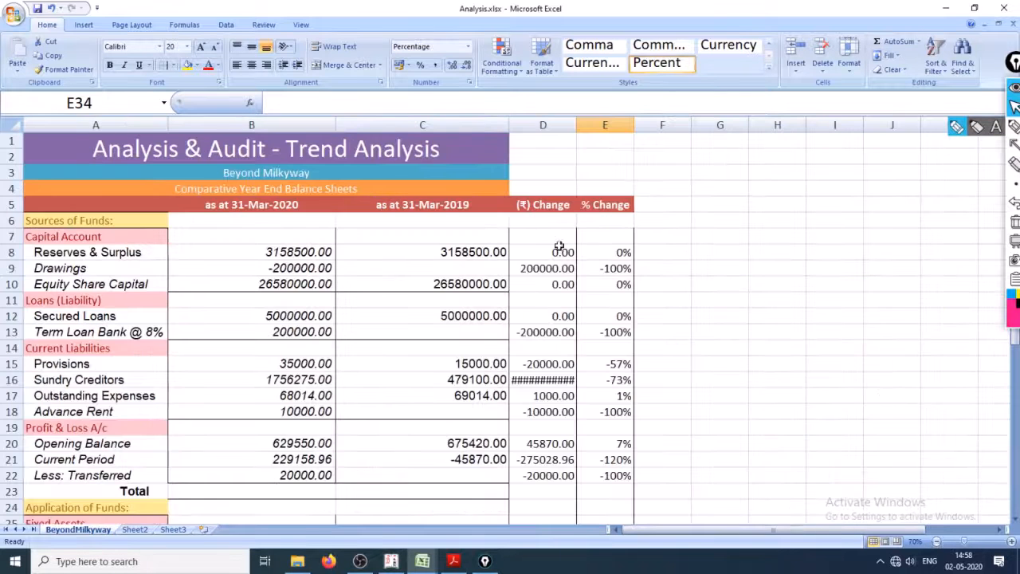
{"action": "scroll", "coordinate": [195, 310], "scroll_direction": "down", "scroll_amount": 2}
{"action": "scroll", "coordinate": [199, 311], "scroll_direction": "up", "scroll_amount": 2}
{"action": "mouse_move", "coordinate": [1014, 63]}
{"action": "left_mouse_down"}
{"action": "mouse_move", "coordinate": [786, 200]}
{"action": "mouse_move", "coordinate": [768, 196]}
{"action": "left_mouse_up"}
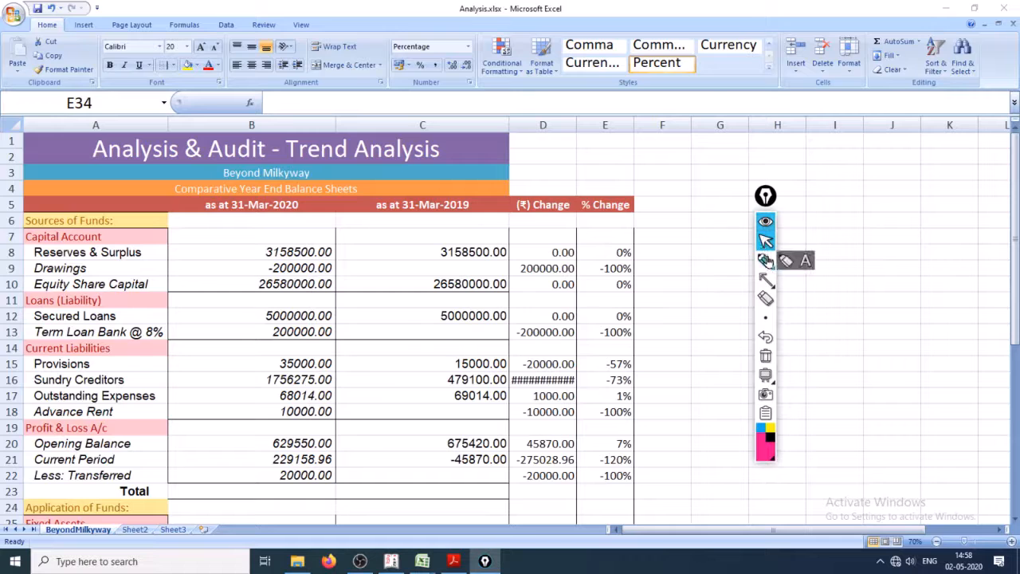
{"action": "left_click", "coordinate": [765, 260]}
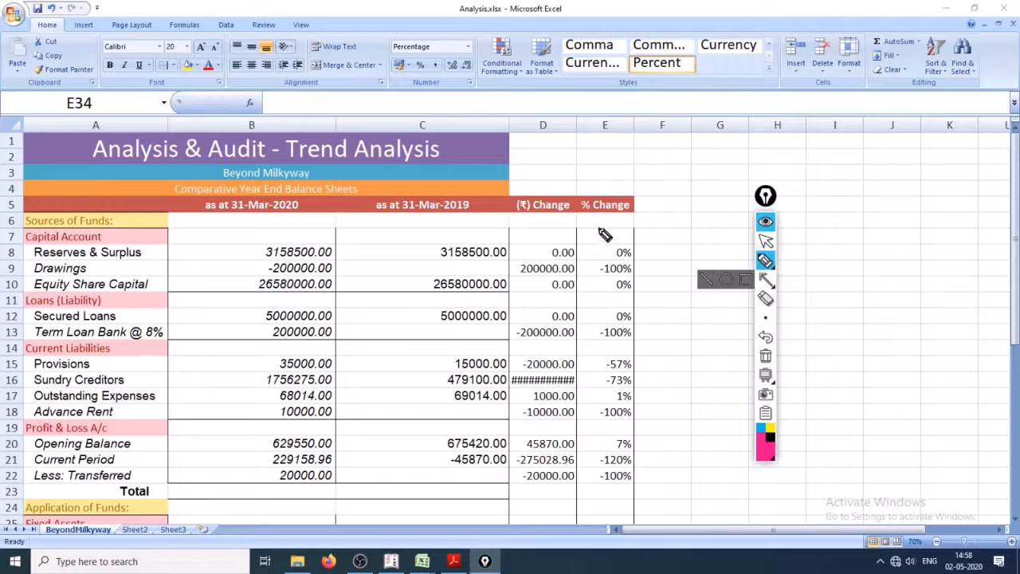
{"action": "left_click", "coordinate": [765, 241]}
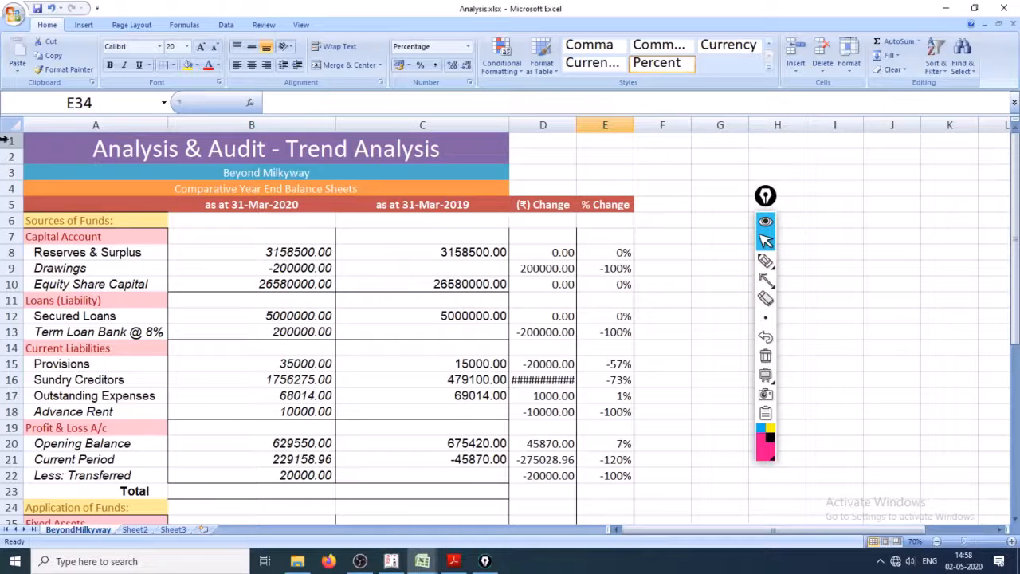
- Hide rows 1 to 4 containing the report titles
{"action": "left_click_drag", "start_coordinate": [4, 139], "coordinate": [10, 204]}
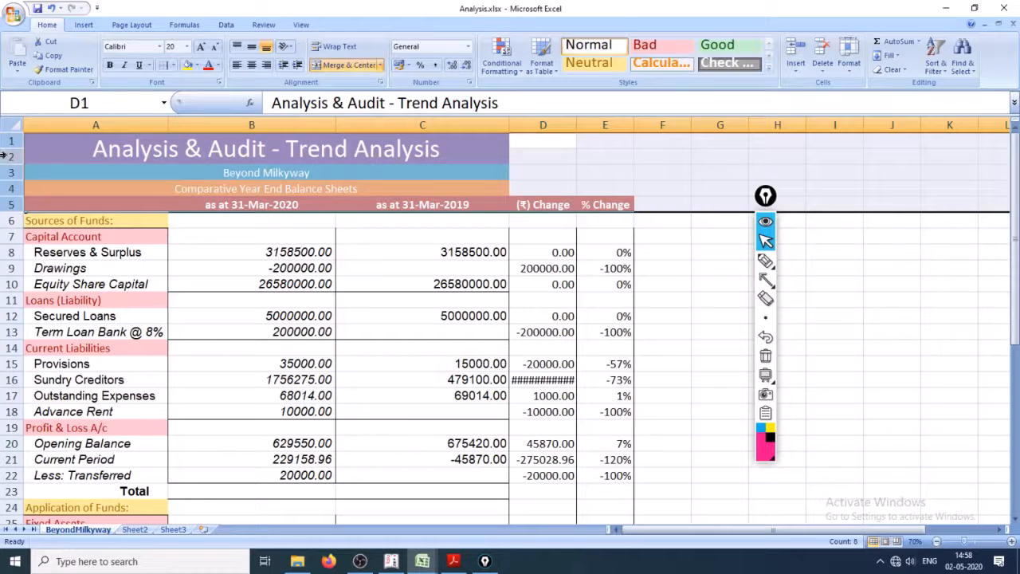
{"action": "left_click_drag", "start_coordinate": [7, 141], "coordinate": [6, 189]}
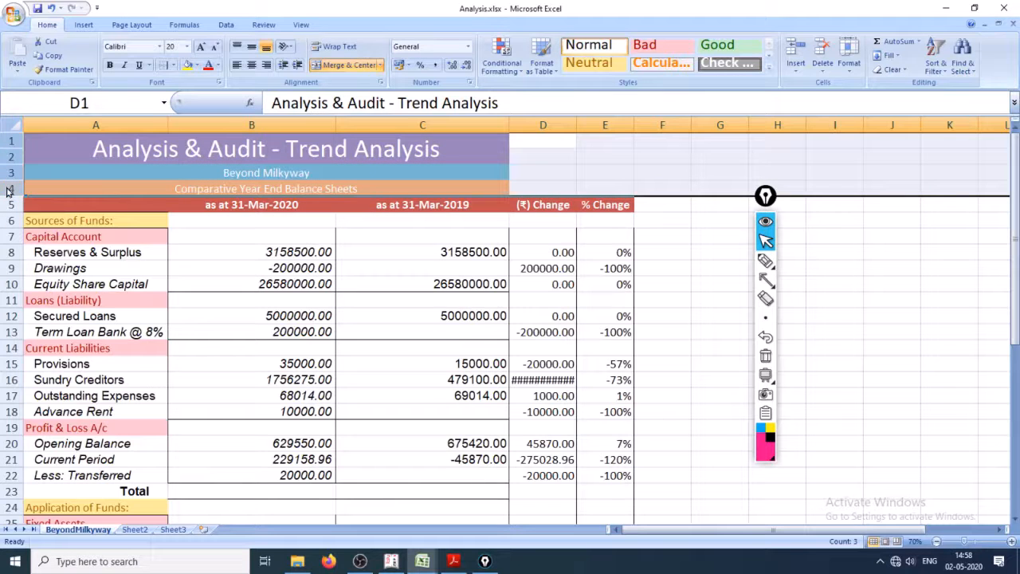
{"action": "right_click", "coordinate": [14, 165]}
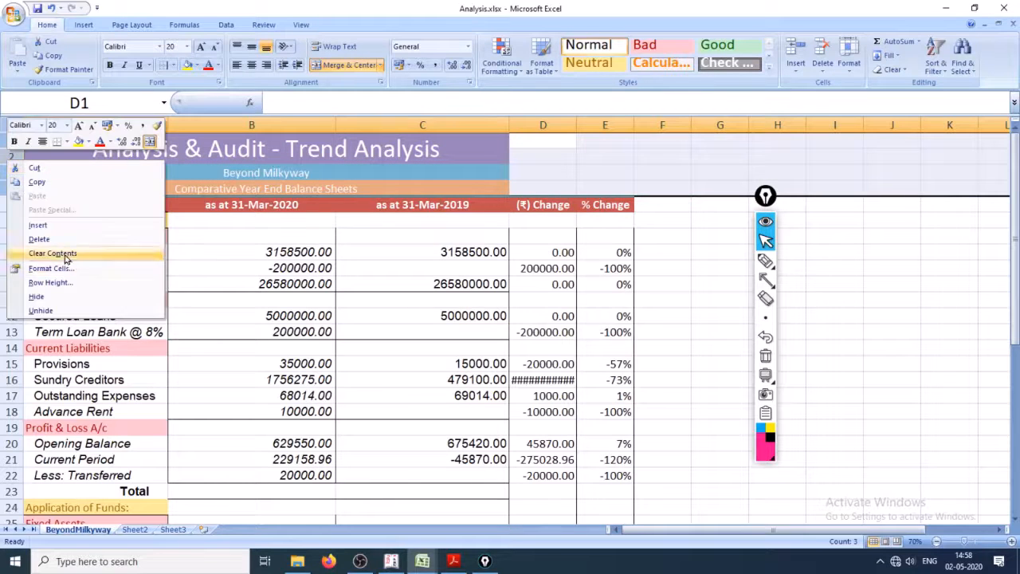
{"action": "left_click", "coordinate": [54, 295]}
- Underline the % Change values in rows 8 to 13 with the pen and circle the 2019 and 2020 balance columns
{"action": "left_click", "coordinate": [764, 261]}
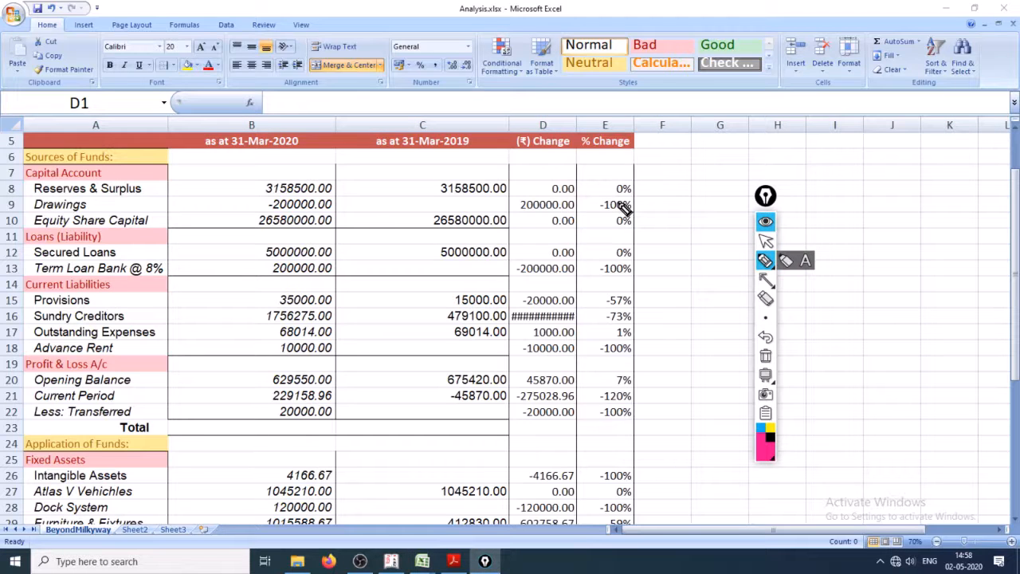
{"action": "mouse_move", "coordinate": [615, 194]}
{"action": "left_mouse_down"}
{"action": "mouse_move", "coordinate": [635, 193]}
{"action": "mouse_move", "coordinate": [626, 216]}
{"action": "mouse_move", "coordinate": [644, 232]}
{"action": "mouse_move", "coordinate": [625, 262]}
{"action": "mouse_move", "coordinate": [632, 278]}
{"action": "left_mouse_up"}
{"action": "mouse_move", "coordinate": [431, 165]}
{"action": "left_mouse_down"}
{"action": "mouse_move", "coordinate": [455, 164]}
{"action": "mouse_move", "coordinate": [524, 228]}
{"action": "mouse_move", "coordinate": [528, 455]}
{"action": "mouse_move", "coordinate": [483, 526]}
{"action": "mouse_move", "coordinate": [406, 337]}
{"action": "mouse_move", "coordinate": [451, 170]}
{"action": "left_mouse_up"}
{"action": "mouse_move", "coordinate": [251, 174]}
{"action": "left_mouse_down"}
{"action": "mouse_move", "coordinate": [379, 143]}
{"action": "mouse_move", "coordinate": [422, 407]}
{"action": "mouse_move", "coordinate": [288, 519]}
{"action": "mouse_move", "coordinate": [210, 241]}
{"action": "mouse_move", "coordinate": [283, 163]}
{"action": "left_mouse_up"}
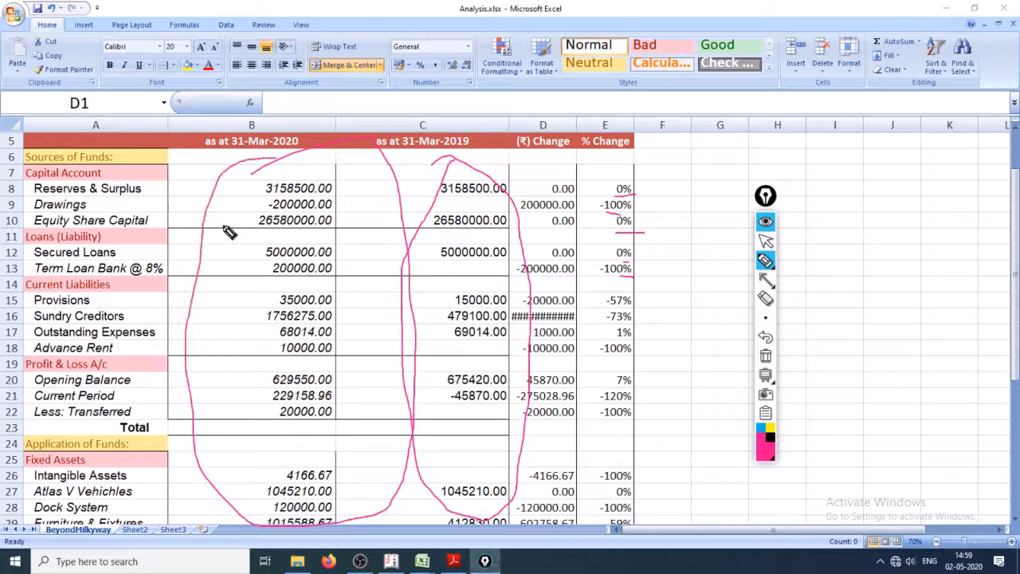
- Draw check marks over the 2020 balances and a cross over the 2019 balances, and bracket the % Change column with the pen
{"action": "left_click_drag", "start_coordinate": [228, 228], "coordinate": [335, 223]}
{"action": "left_click_drag", "start_coordinate": [200, 228], "coordinate": [348, 230]}
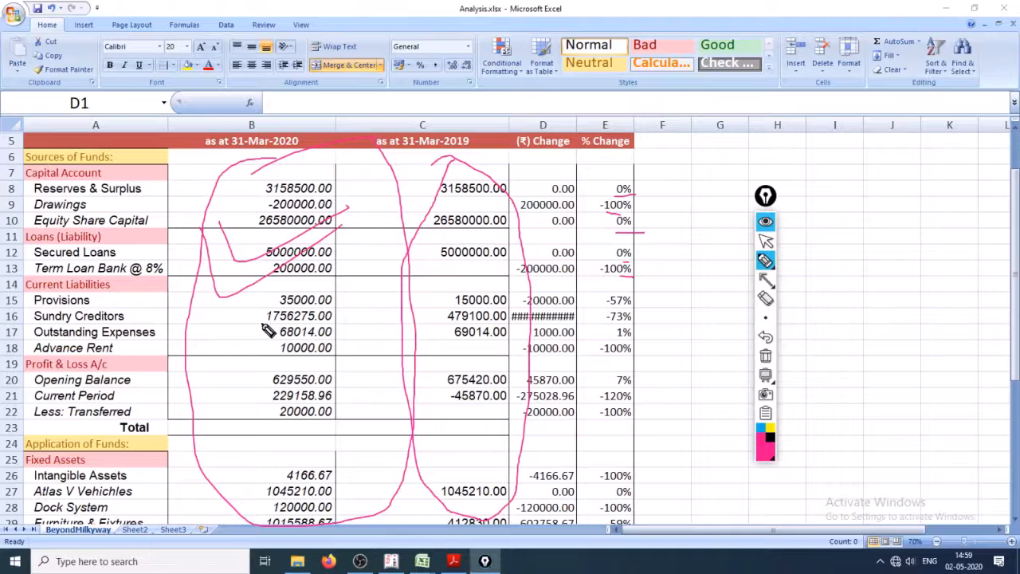
{"action": "left_click_drag", "start_coordinate": [208, 299], "coordinate": [342, 229]}
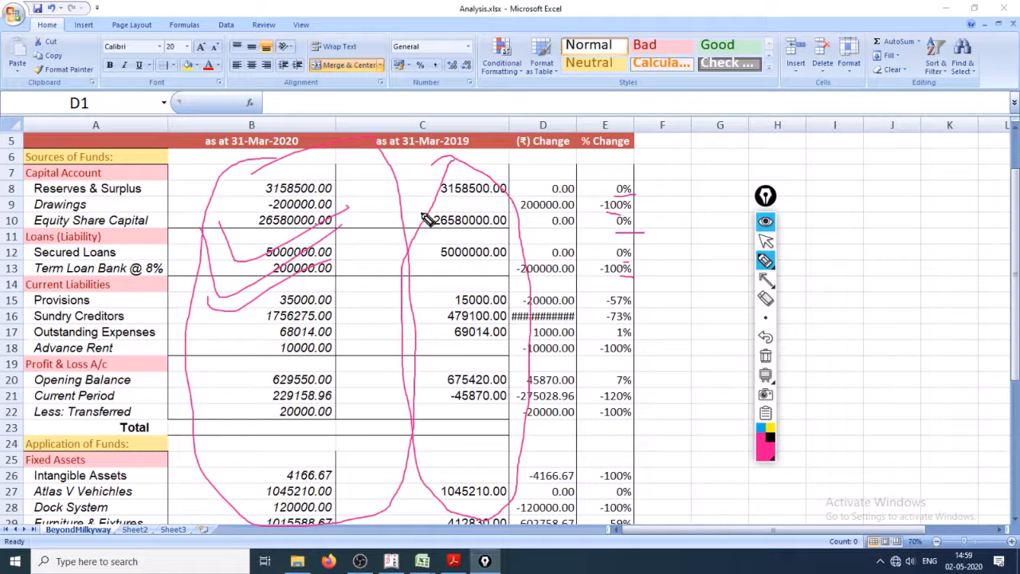
{"action": "left_click_drag", "start_coordinate": [423, 214], "coordinate": [482, 280]}
{"action": "left_click_drag", "start_coordinate": [481, 226], "coordinate": [448, 283]}
{"action": "mouse_move", "coordinate": [226, 312]}
{"action": "left_mouse_down"}
{"action": "mouse_move", "coordinate": [333, 283]}
{"action": "mouse_move", "coordinate": [309, 285]}
{"action": "left_mouse_up"}
{"action": "mouse_move", "coordinate": [450, 231]}
{"action": "left_mouse_down"}
{"action": "mouse_move", "coordinate": [482, 269]}
{"action": "mouse_move", "coordinate": [437, 295]}
{"action": "left_mouse_up"}
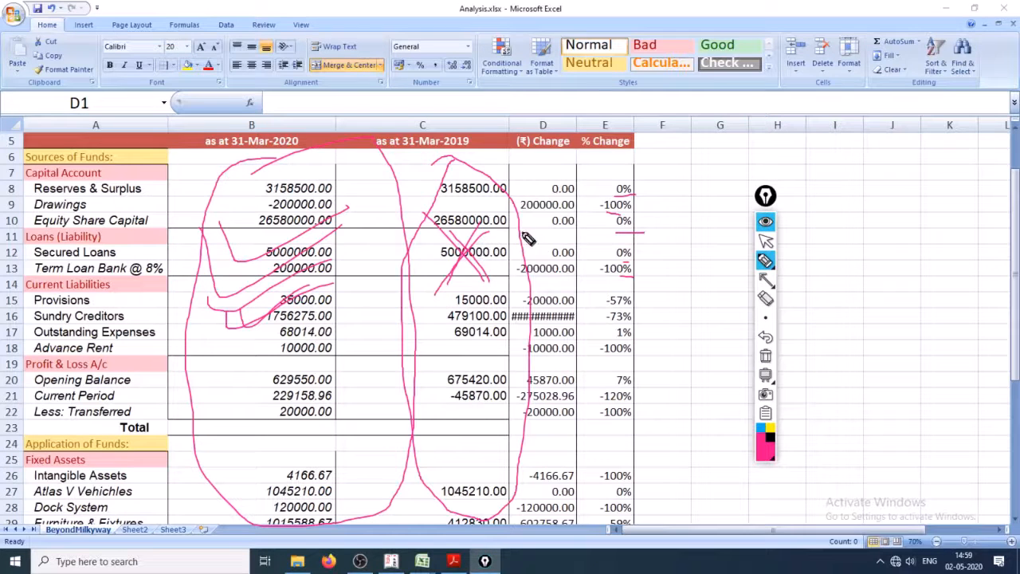
{"action": "mouse_move", "coordinate": [641, 193]}
{"action": "left_mouse_down"}
{"action": "mouse_move", "coordinate": [667, 357]}
{"action": "mouse_move", "coordinate": [645, 512]}
{"action": "left_mouse_up"}
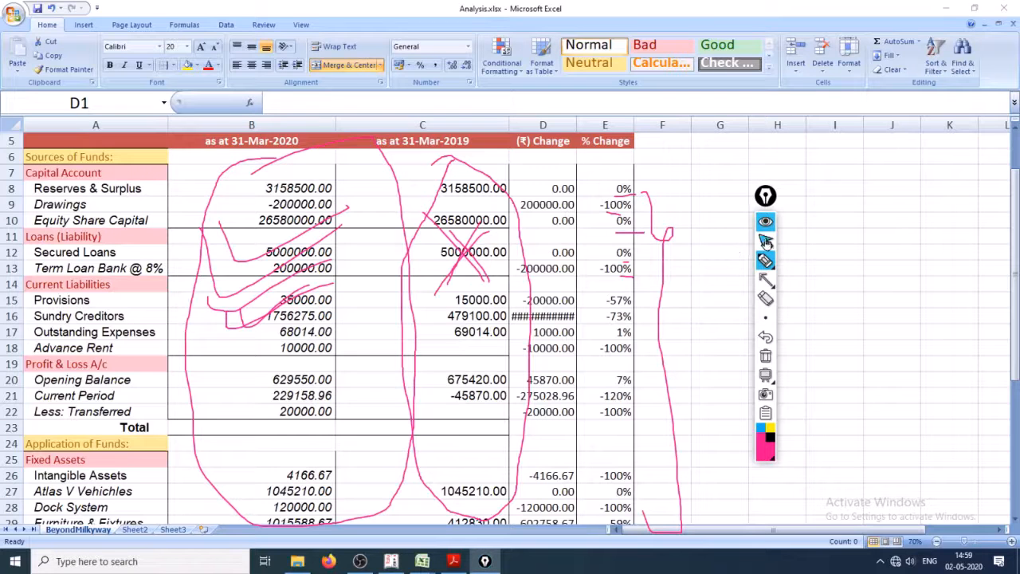
- Inspect the % Change formulas for Drawings, Term Loan Bank and Provisions, and the 2020 Provisions balance
{"action": "left_click", "coordinate": [765, 240]}
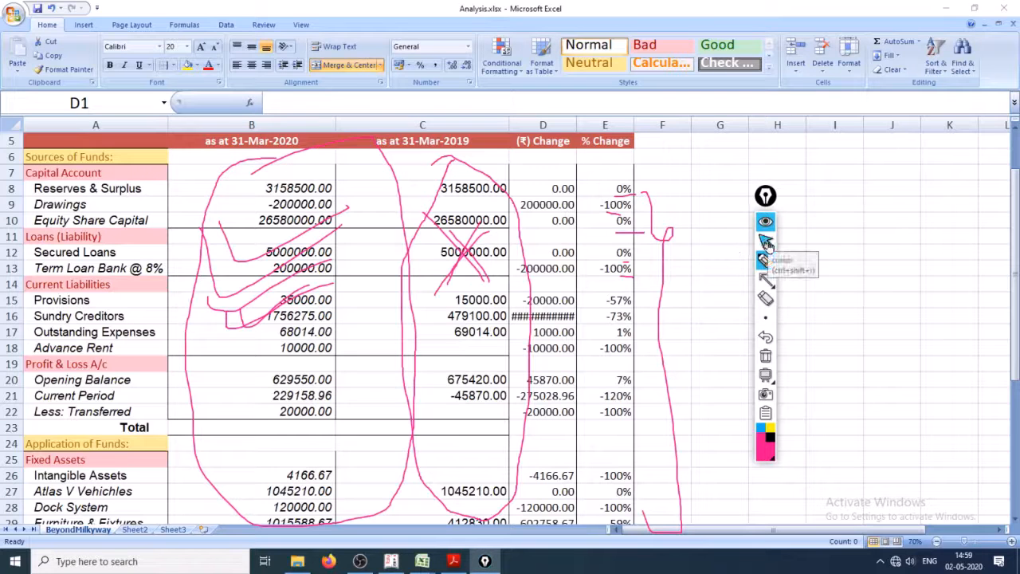
{"action": "left_click", "coordinate": [621, 205]}
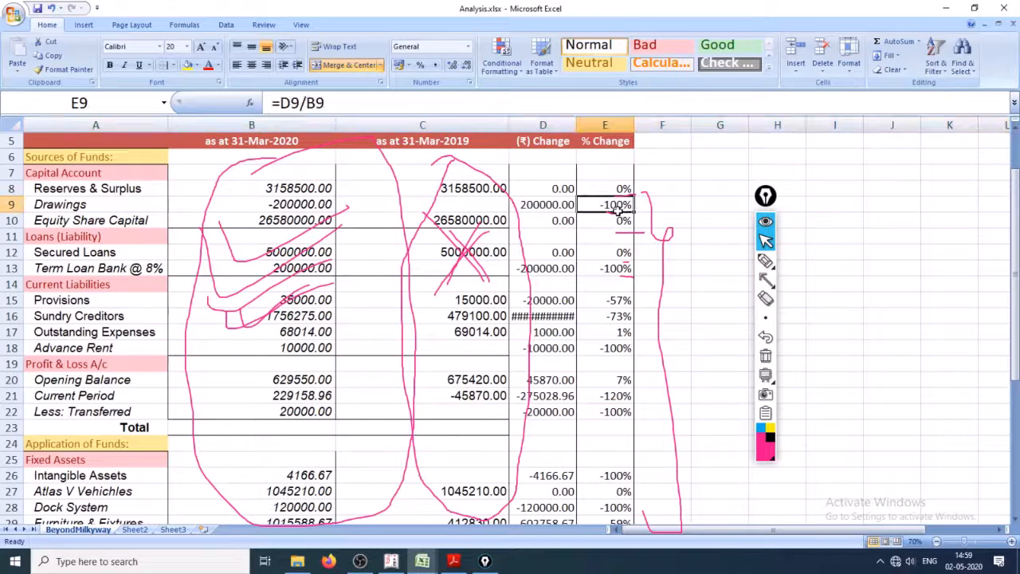
{"action": "left_click", "coordinate": [611, 269]}
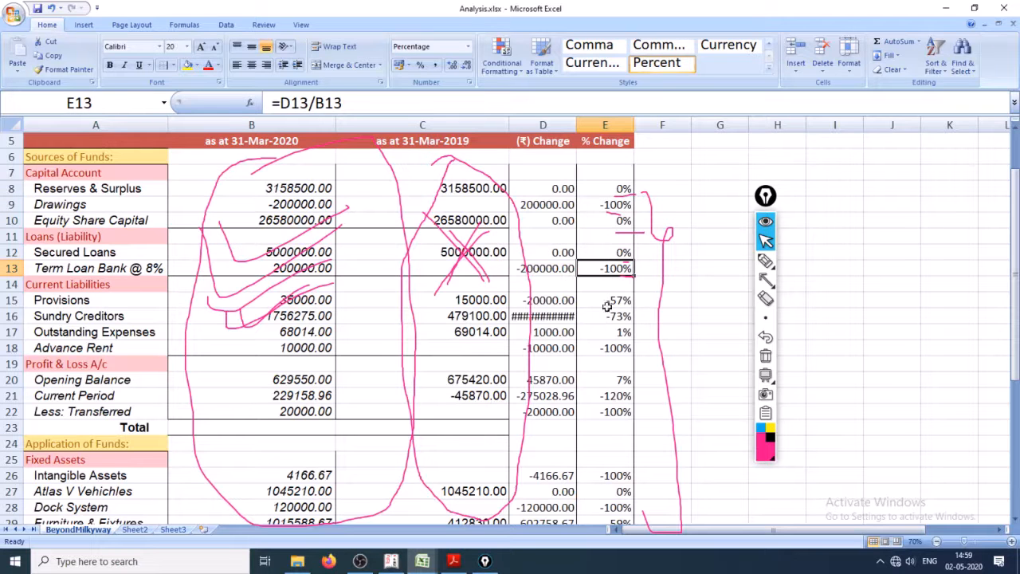
{"action": "left_click", "coordinate": [611, 301]}
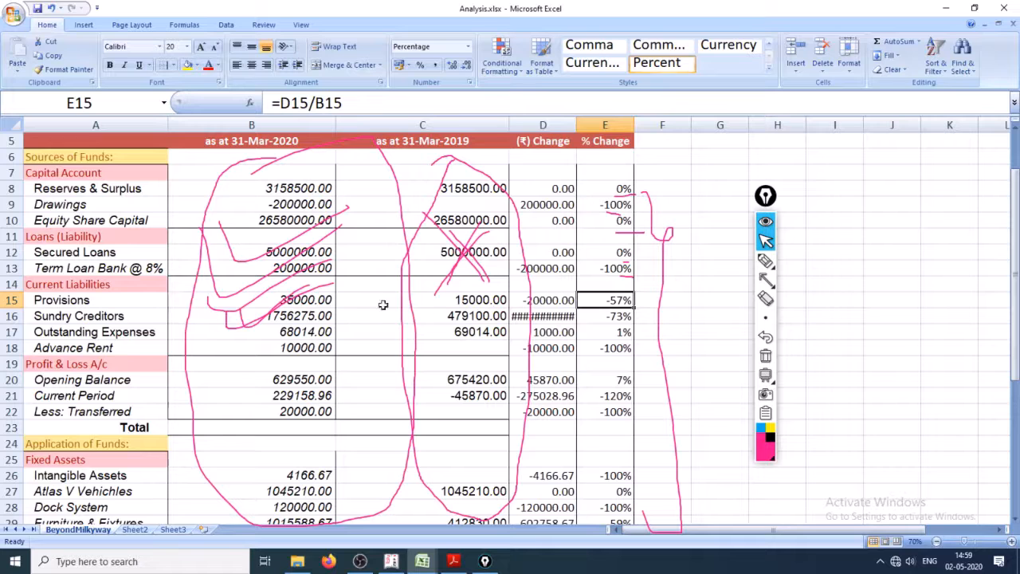
{"action": "left_click", "coordinate": [297, 299]}
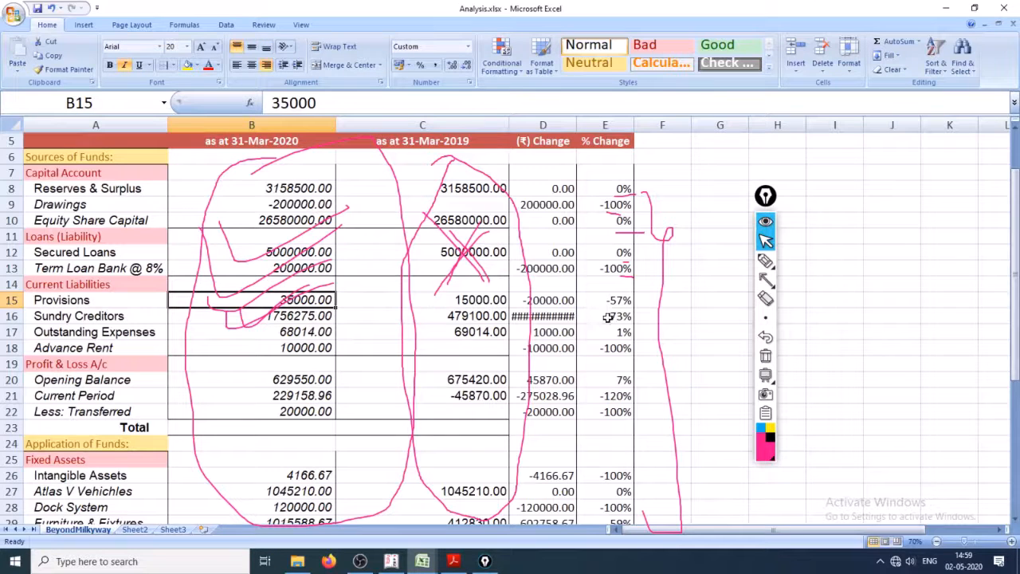
- Widen the (₹) Change column to fit the Sundry Creditors amount and select that row's % Change cell
{"action": "left_click_drag", "start_coordinate": [577, 125], "coordinate": [580, 125]}
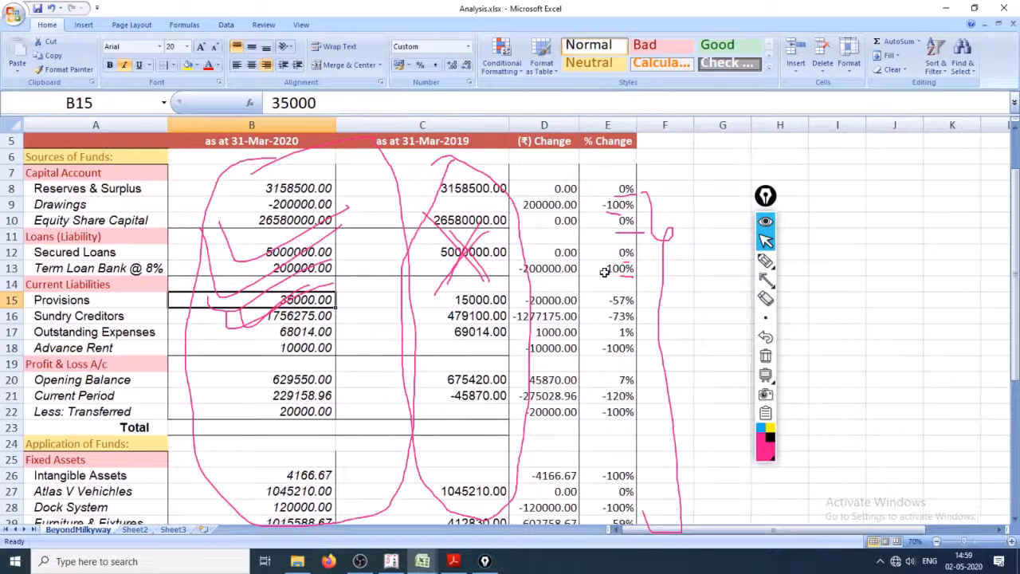
{"action": "left_click", "coordinate": [617, 314]}
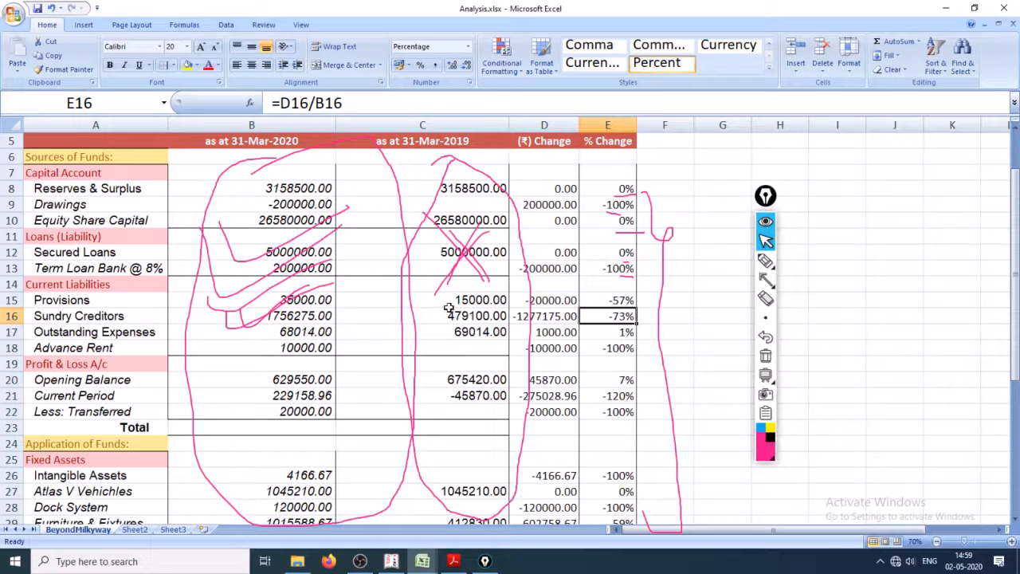
- Clear the pen drawings, circle the Sundry Creditors % Change value and draw a check mark beside it
{"action": "key", "text": "ctrl+shift+7"}
{"action": "left_click", "coordinate": [765, 261]}
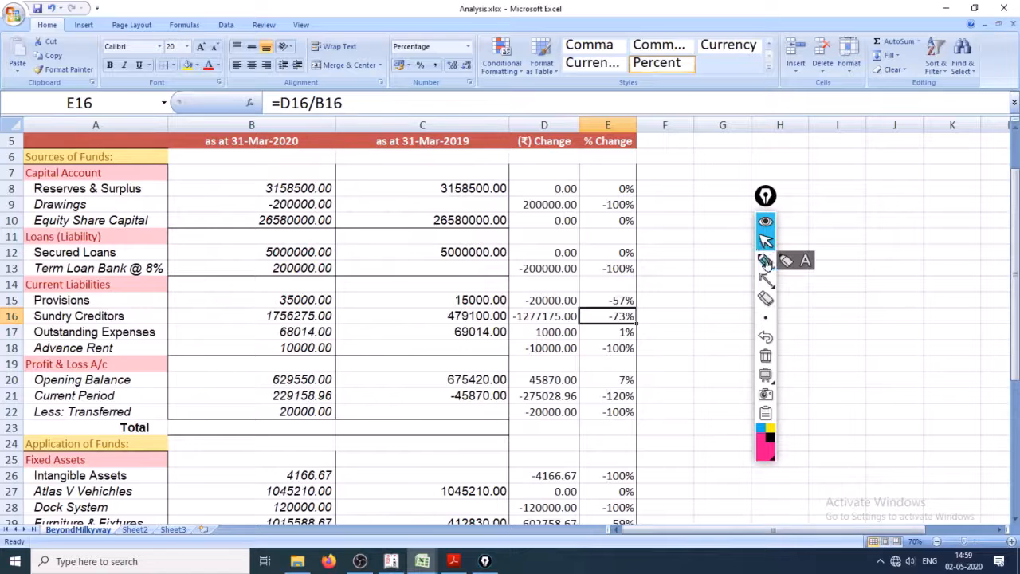
{"action": "mouse_move", "coordinate": [603, 325]}
{"action": "left_mouse_down"}
{"action": "mouse_move", "coordinate": [635, 325]}
{"action": "mouse_move", "coordinate": [642, 303]}
{"action": "mouse_move", "coordinate": [607, 306]}
{"action": "mouse_move", "coordinate": [600, 329]}
{"action": "mouse_move", "coordinate": [694, 311]}
{"action": "left_mouse_up"}
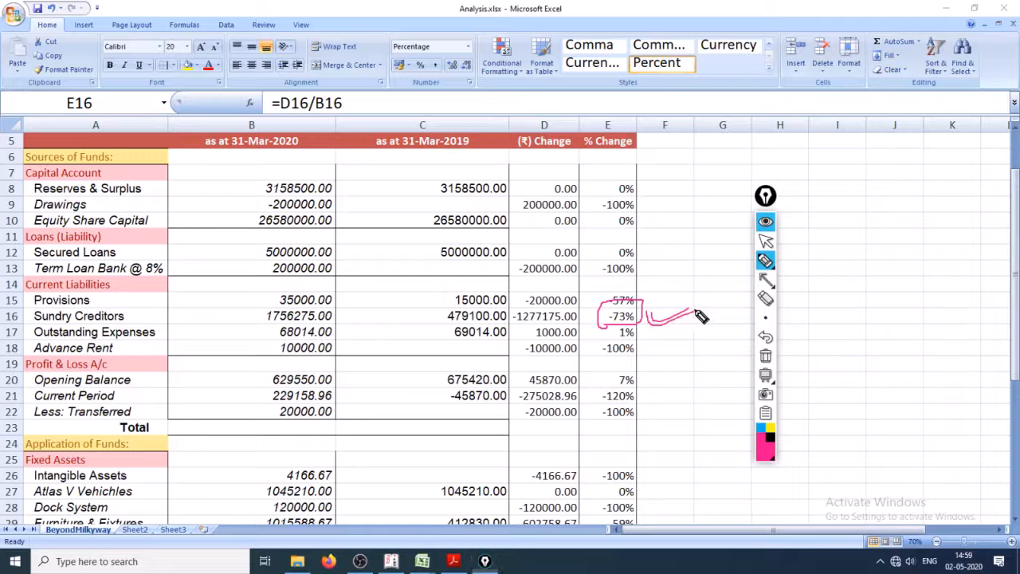
{"action": "left_click", "coordinate": [773, 247]}
- Examine the Outstanding Expenses row, comparing its 2020 and 2019 balances with its rupee and % Change formulas
{"action": "left_click_drag", "start_coordinate": [1014, 268], "coordinate": [1014, 319]}
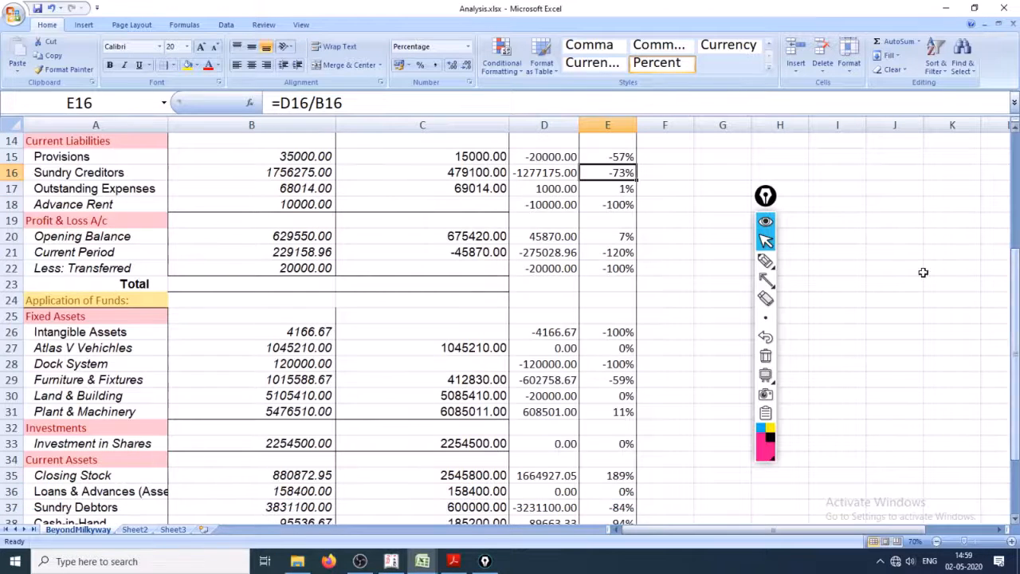
{"action": "left_click", "coordinate": [612, 190]}
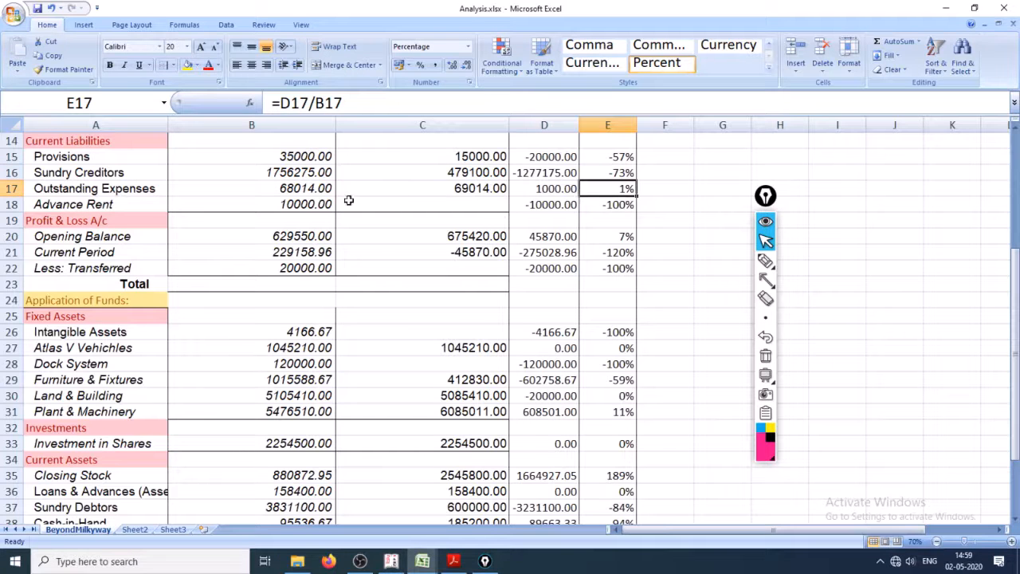
{"action": "key", "text": "Left"}
{"action": "key", "text": "Left"}
{"action": "key", "text": "Left"}
{"action": "key", "text": "Left"}
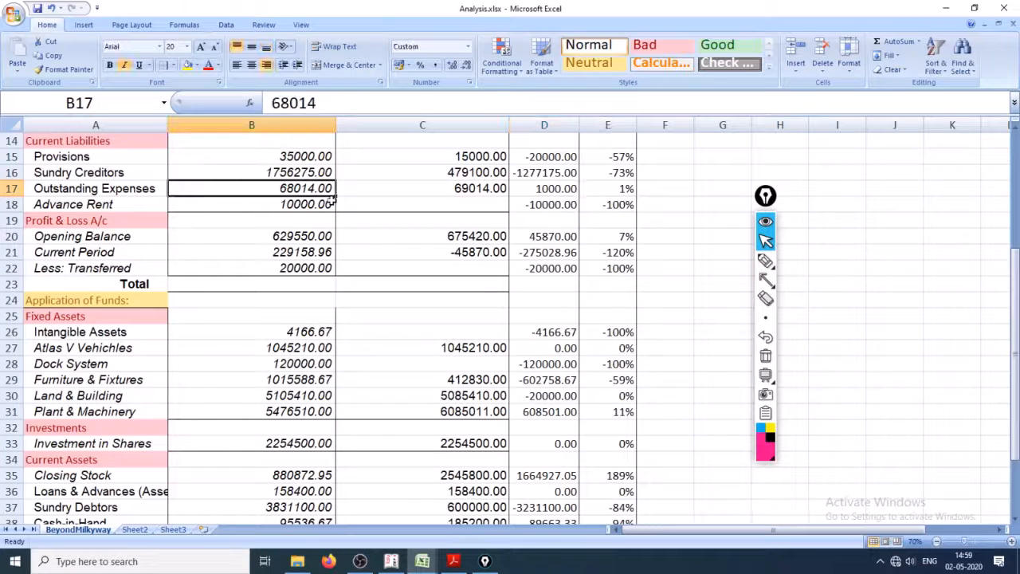
{"action": "key", "text": "Right"}
{"action": "key", "text": "Right"}
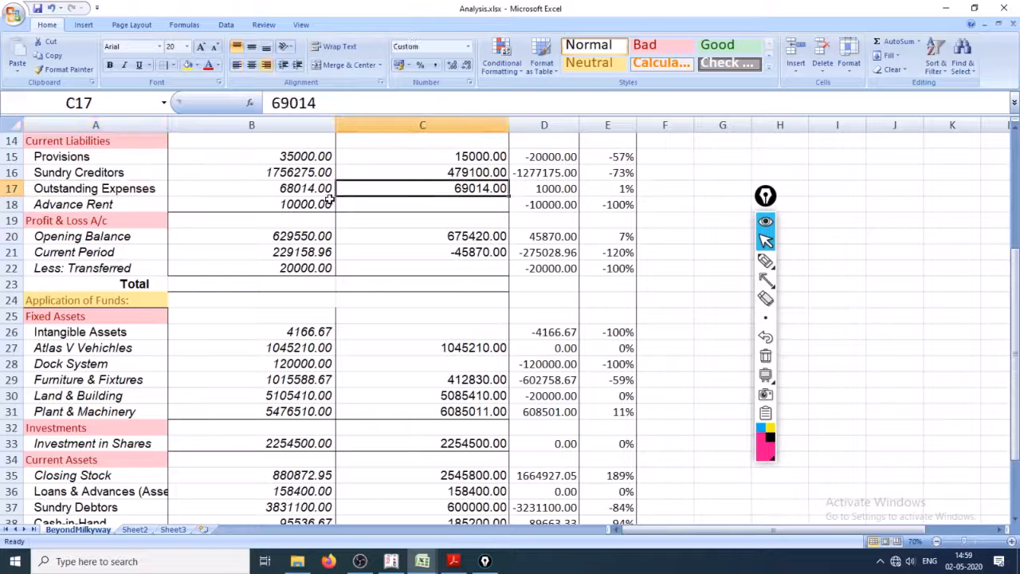
{"action": "key", "text": "Right"}
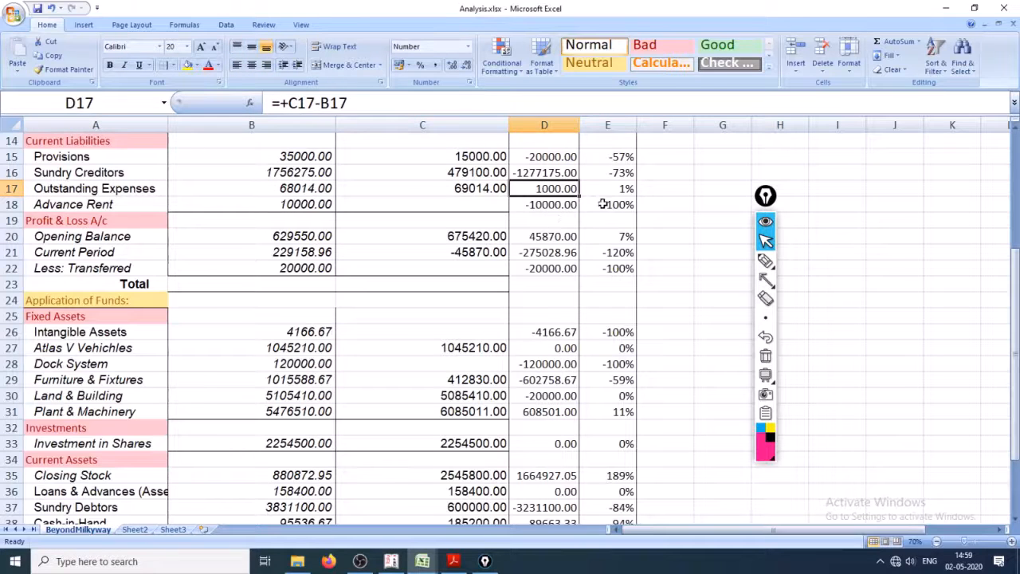
{"action": "key", "text": "Right"}
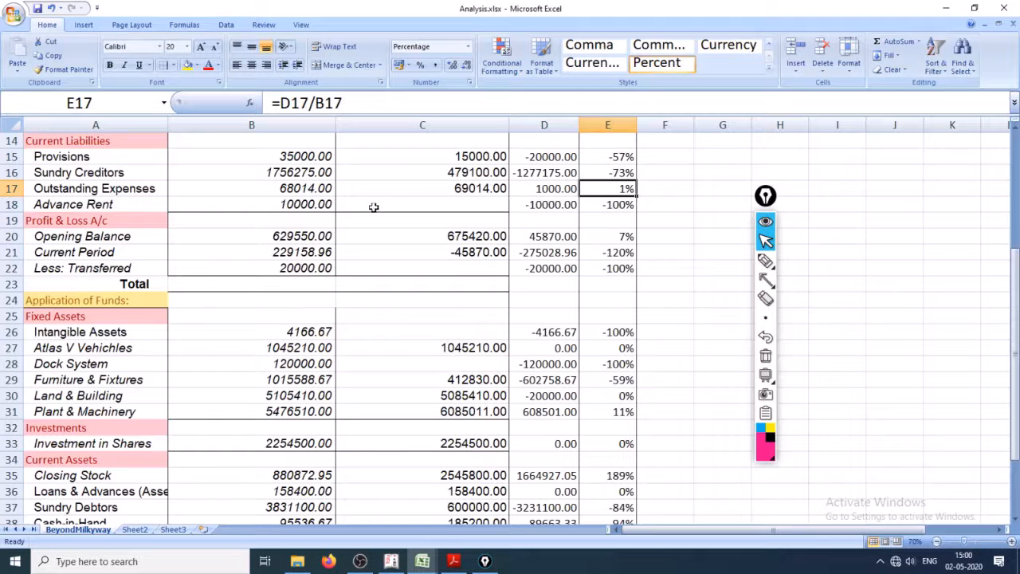
- Review the % Change values for Advance Rent and the Profit & Loss A/c rows, selecting E20:E22
{"action": "key", "text": "Down"}
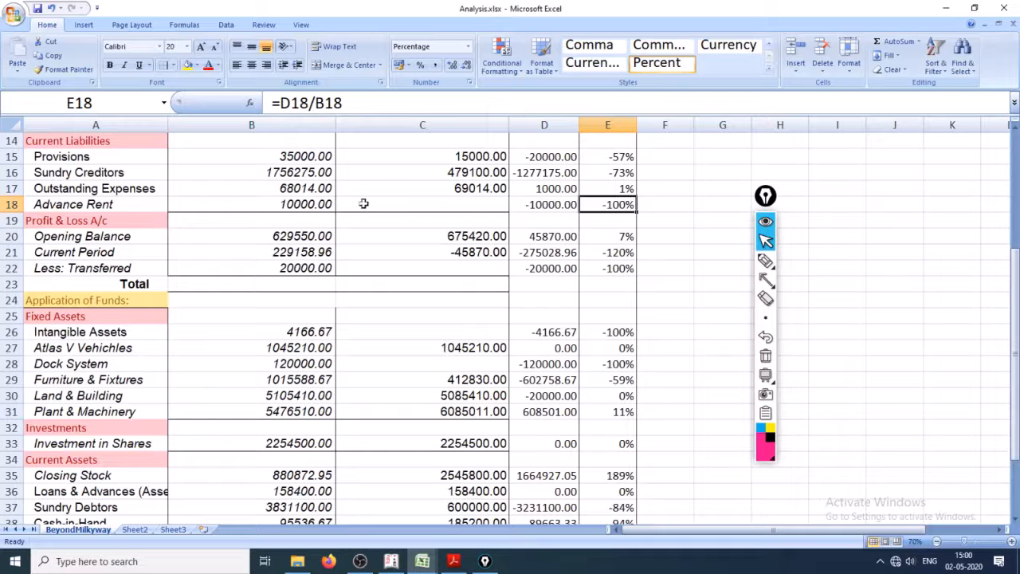
{"action": "key", "text": "Down"}
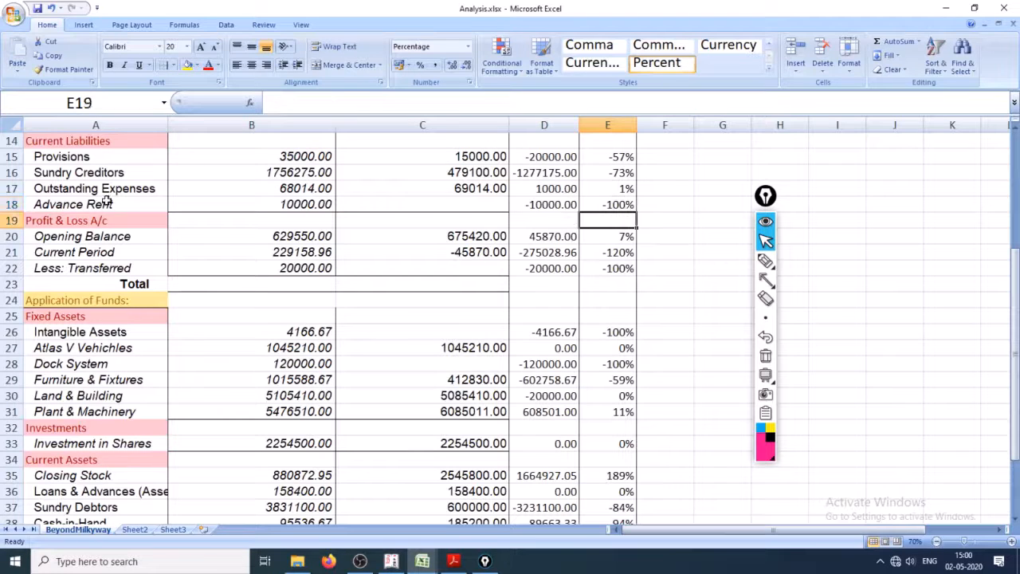
{"action": "key", "text": "Down"}
{"action": "key", "text": "Down"}
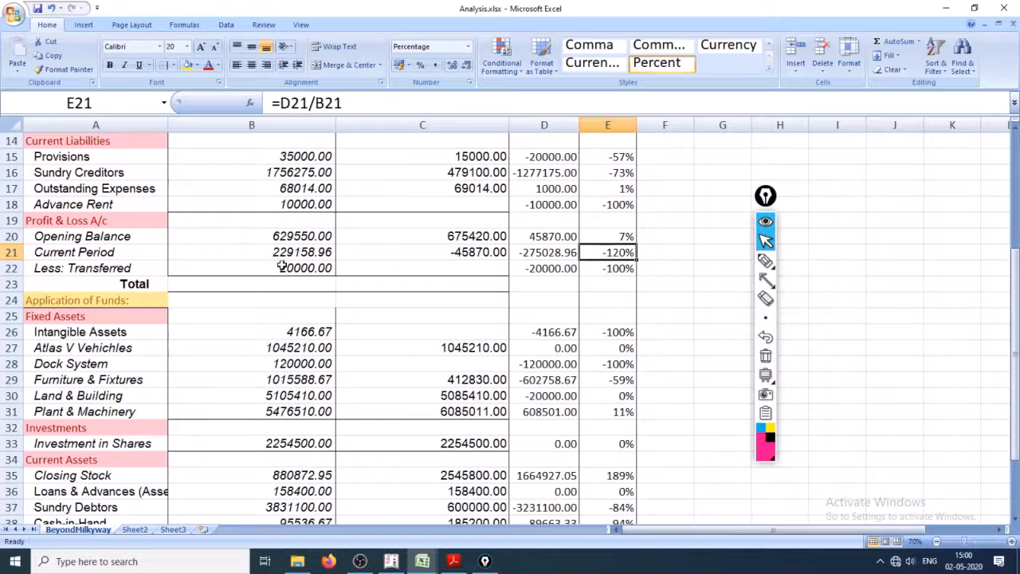
{"action": "key", "text": "Down"}
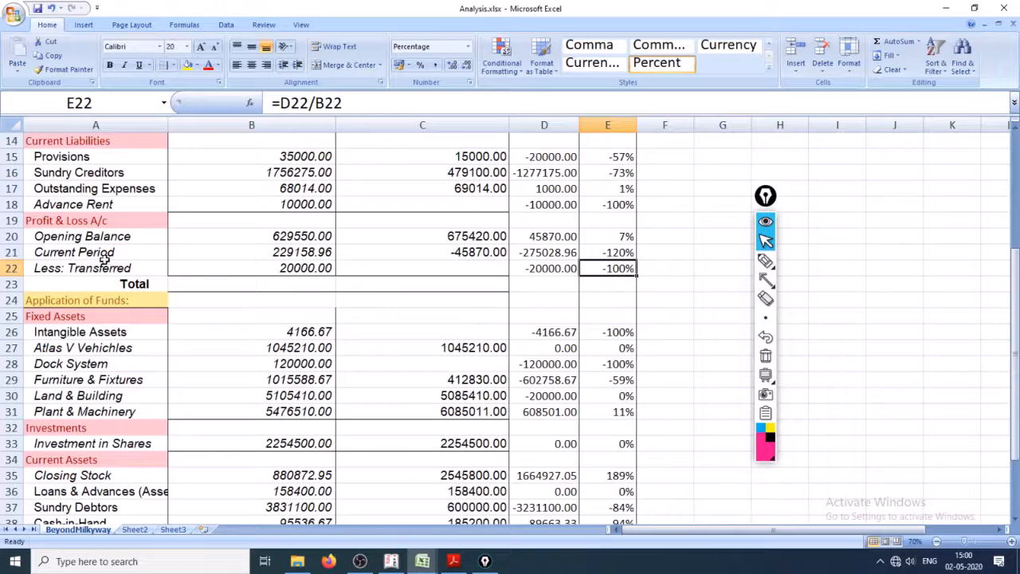
{"action": "left_click_drag", "start_coordinate": [606, 239], "coordinate": [604, 269]}
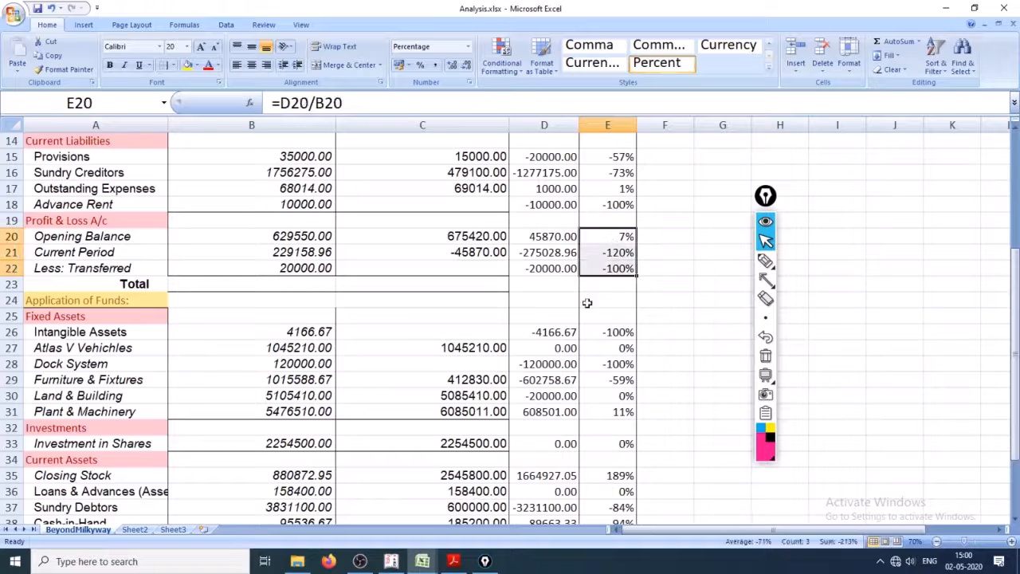
- Review the Application of Funds section and the % Change values of the Fixed Assets rows
{"action": "left_click", "coordinate": [317, 298]}
{"action": "scroll", "coordinate": [486, 318], "scroll_direction": "down", "scroll_amount": 3}
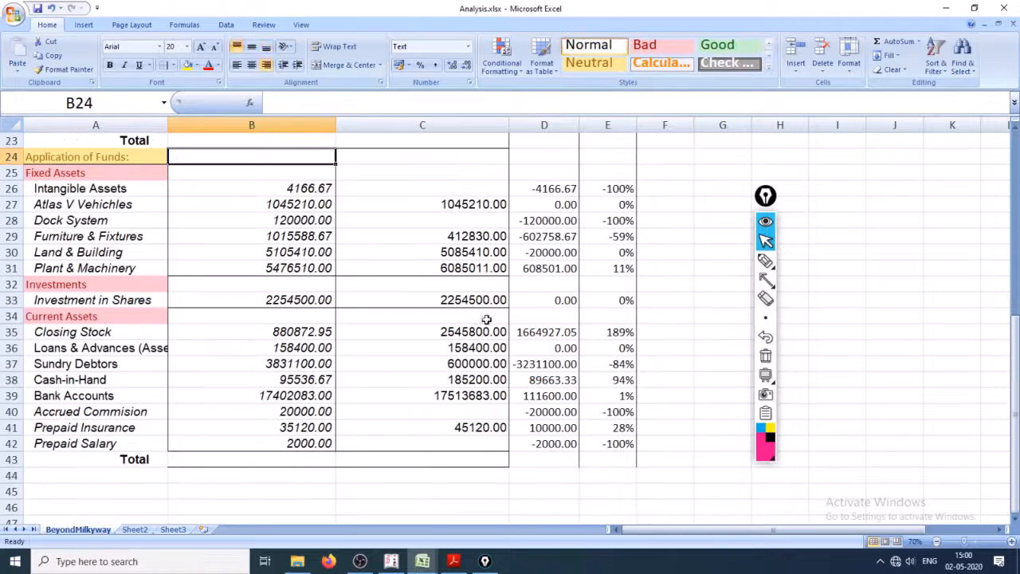
{"action": "left_click", "coordinate": [104, 205]}
{"action": "left_click_drag", "start_coordinate": [623, 189], "coordinate": [620, 253]}
{"action": "left_click", "coordinate": [229, 140]}
- View the Beyond Milkyway balance sheet in Tally.ERP 9 and the Horizontal_Trend.pdf notes, and return to Analysis.xlsx in Excel
{"action": "left_click", "coordinate": [391, 561]}
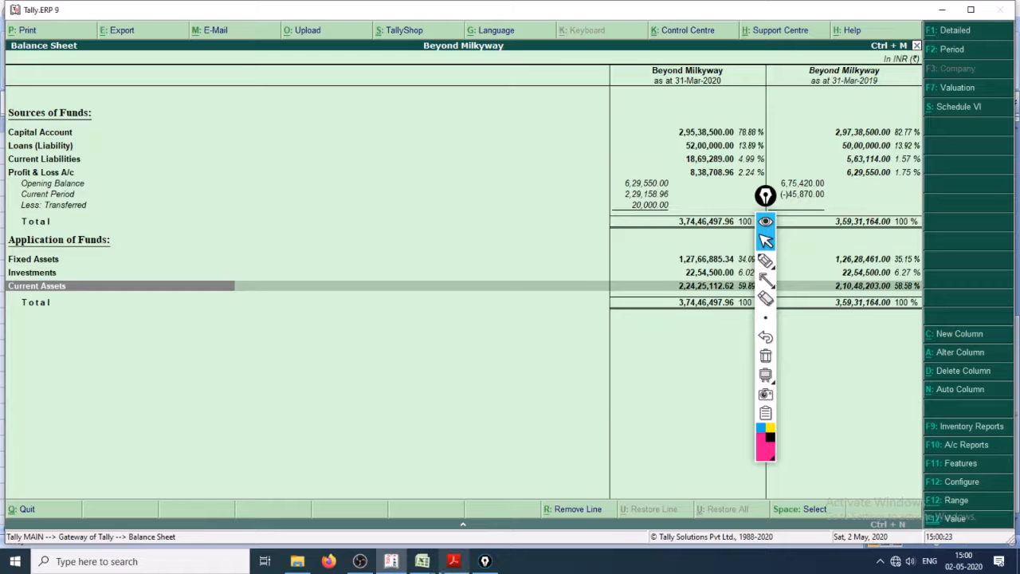
{"action": "left_click", "coordinate": [453, 561]}
{"action": "mouse_move", "coordinate": [422, 560]}
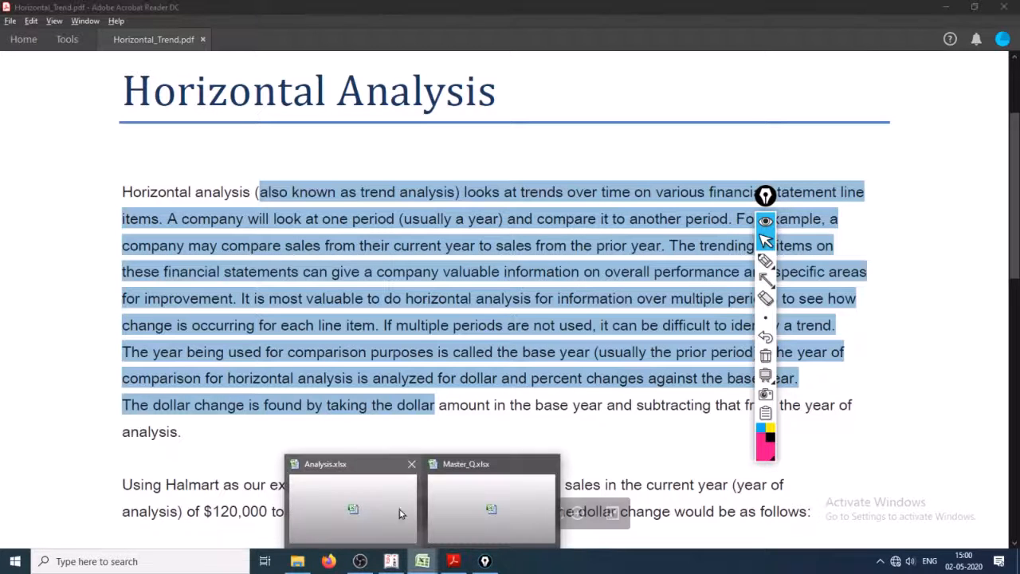
{"action": "left_click", "coordinate": [359, 507]}
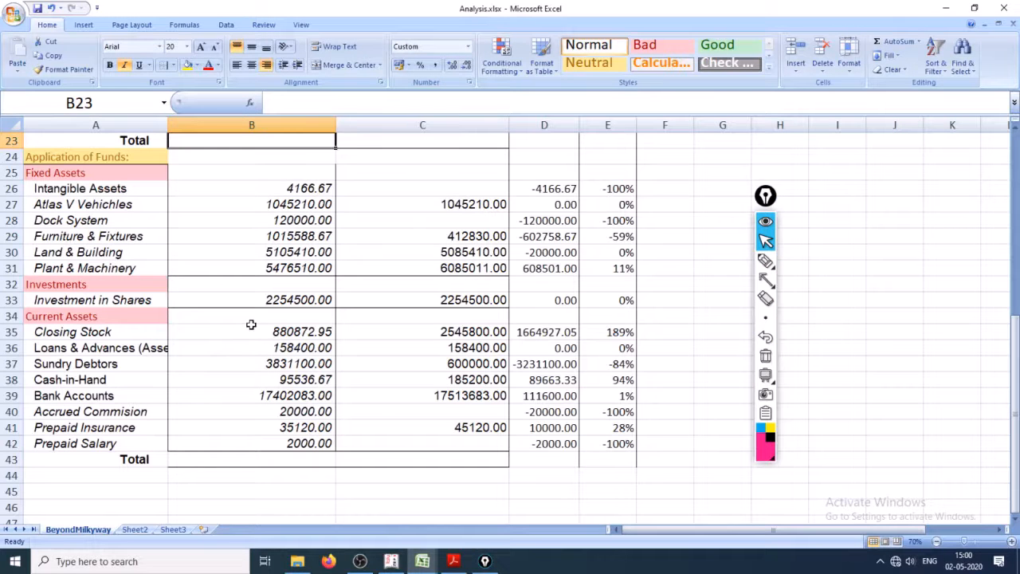
- Total the 2020 Application of Funds balances in B43 with =SUM(B26:B42)
{"action": "left_click", "coordinate": [283, 461]}
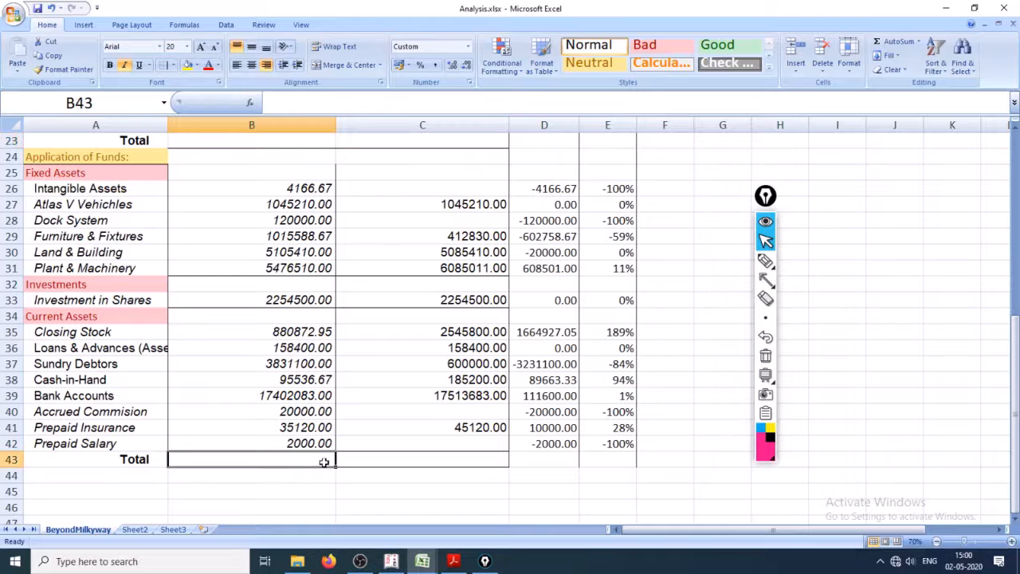
{"action": "key", "text": "alt+equal"}
{"action": "key", "text": "Up"}
{"action": "key", "text": "Up"}
{"action": "key", "text": "Up"}
{"action": "key", "text": "Up"}
{"action": "key", "text": "Up"}
{"action": "key", "text": "Up"}
{"action": "key", "text": "Up"}
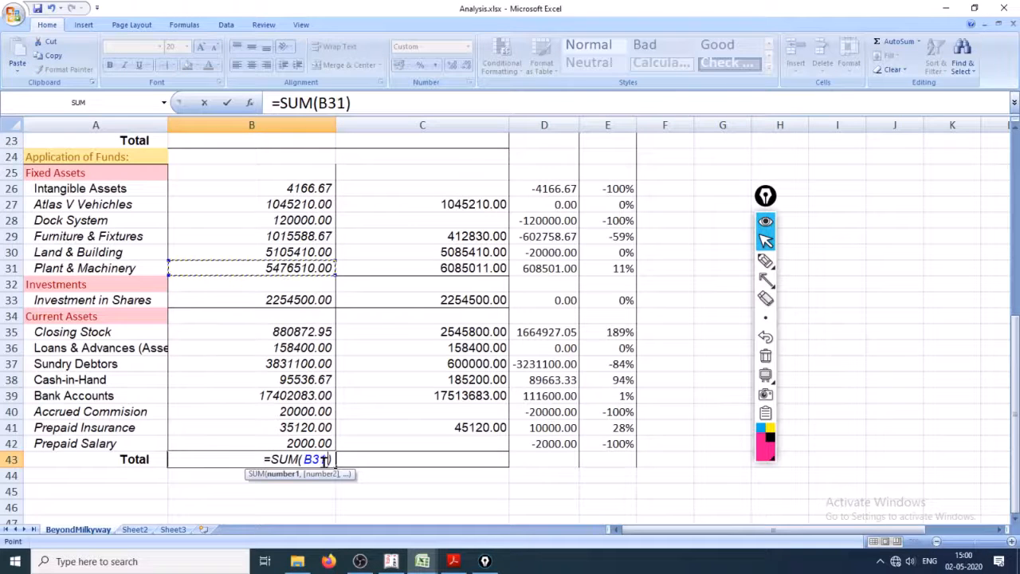
{"action": "key", "text": "Up"}
{"action": "key", "text": "Up"}
{"action": "key", "text": "shift+Down"}
{"action": "key", "text": "shift+Down"}
{"action": "key", "text": "shift+Down"}
{"action": "key", "text": "shift+Down"}
{"action": "key", "text": "shift+Down"}
{"action": "key", "text": "shift+Down"}
{"action": "key", "text": "shift+Down"}
{"action": "key", "text": "shift+Down"}
{"action": "key", "text": "shift+Down"}
{"action": "key", "text": "shift+Down"}
{"action": "key", "text": "shift+Down"}
{"action": "key", "text": "shift+Down"}
{"action": "key", "text": "shift+Down"}
{"action": "key", "text": "shift+Down"}
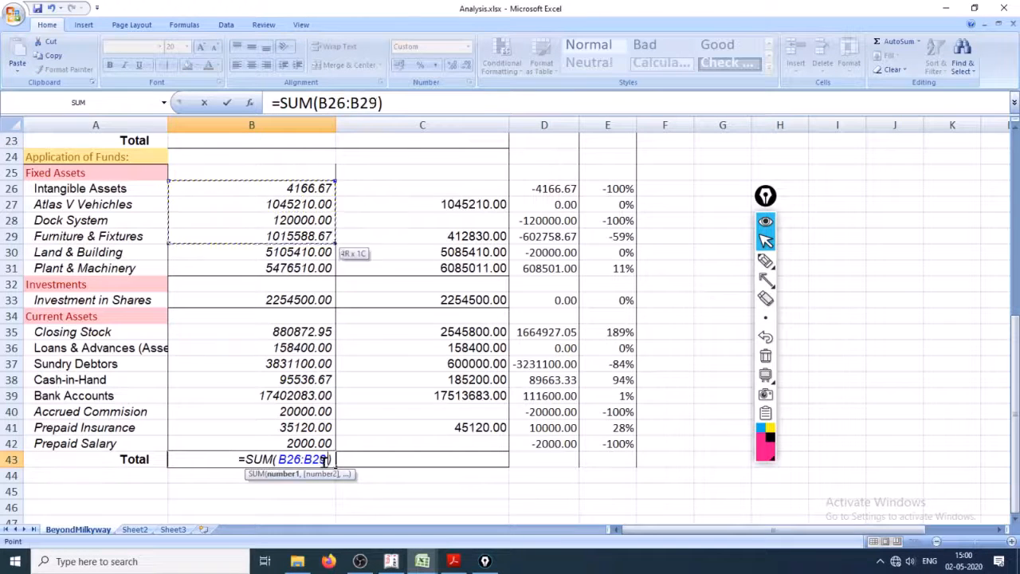
{"action": "key", "text": "shift+Down"}
{"action": "key", "text": "shift+Down"}
{"action": "key", "text": "Return"}
{"action": "left_click", "coordinate": [324, 462]}
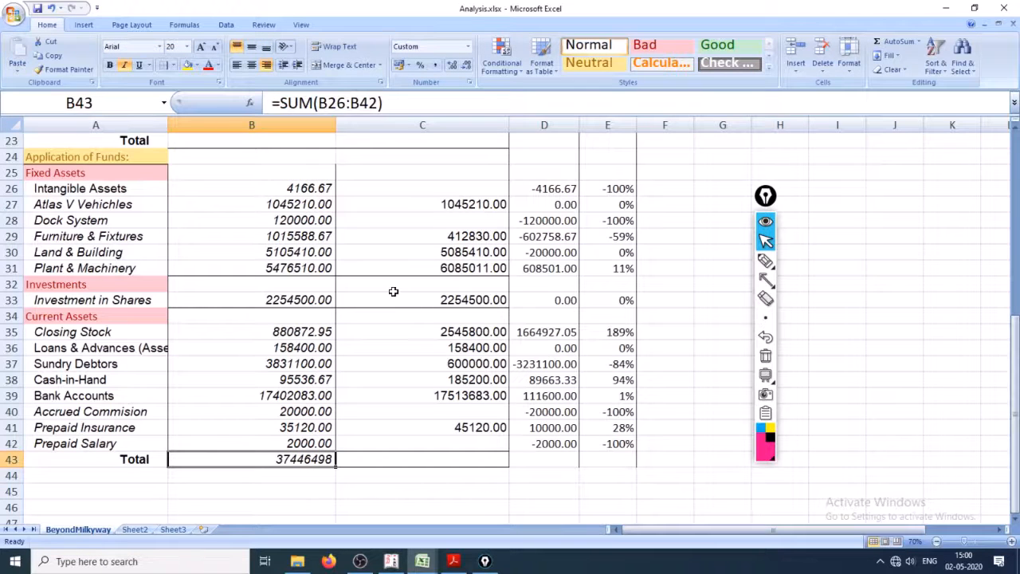
- Compare the B43 total with the balance sheet total in Tally.ERP 9, and clear B43 back in Excel
{"action": "key", "text": "alt+Tab"}
{"action": "key", "text": "alt+Tab"}
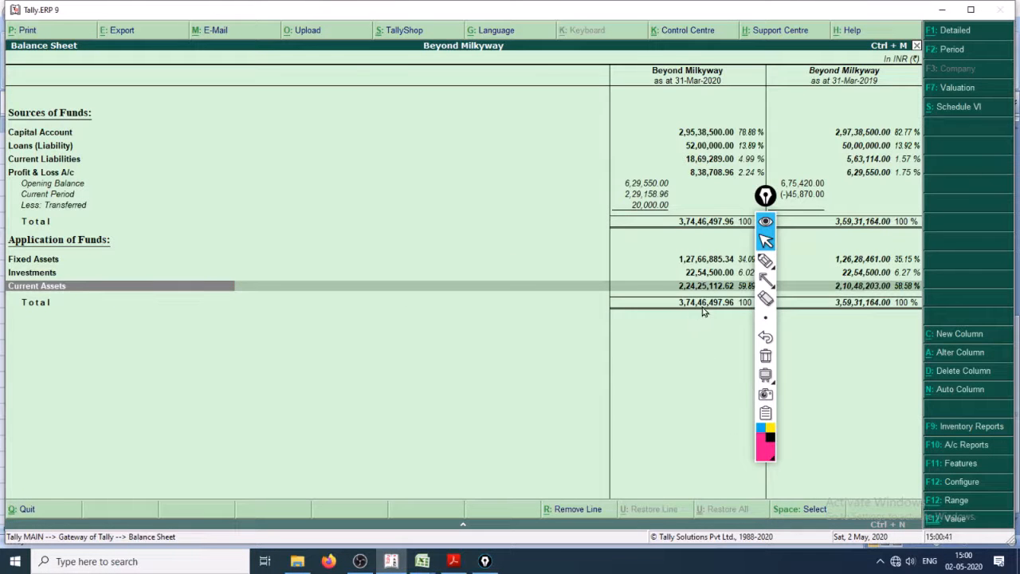
{"action": "key", "text": "alt+Tab"}
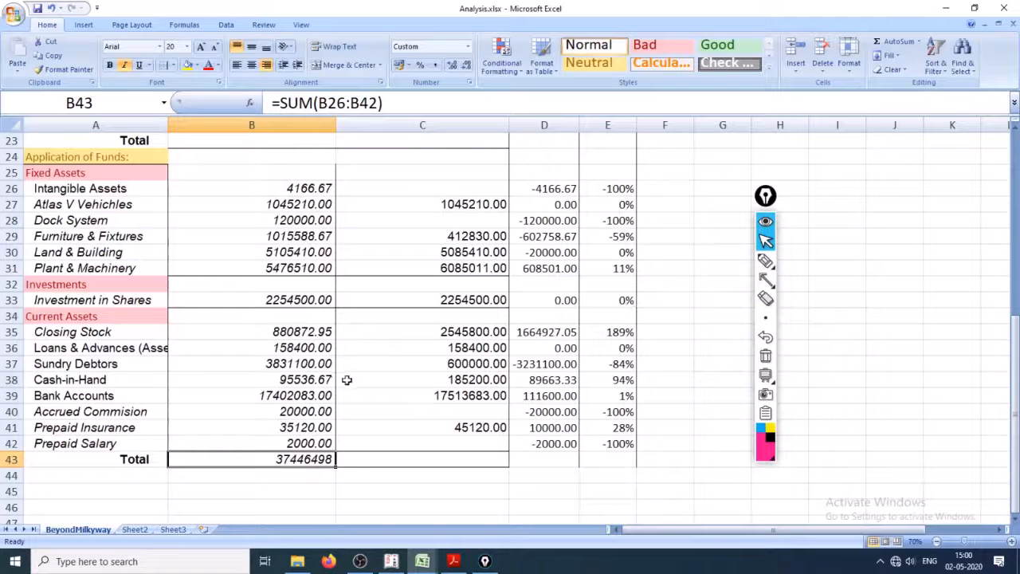
{"action": "key", "text": "Delete"}
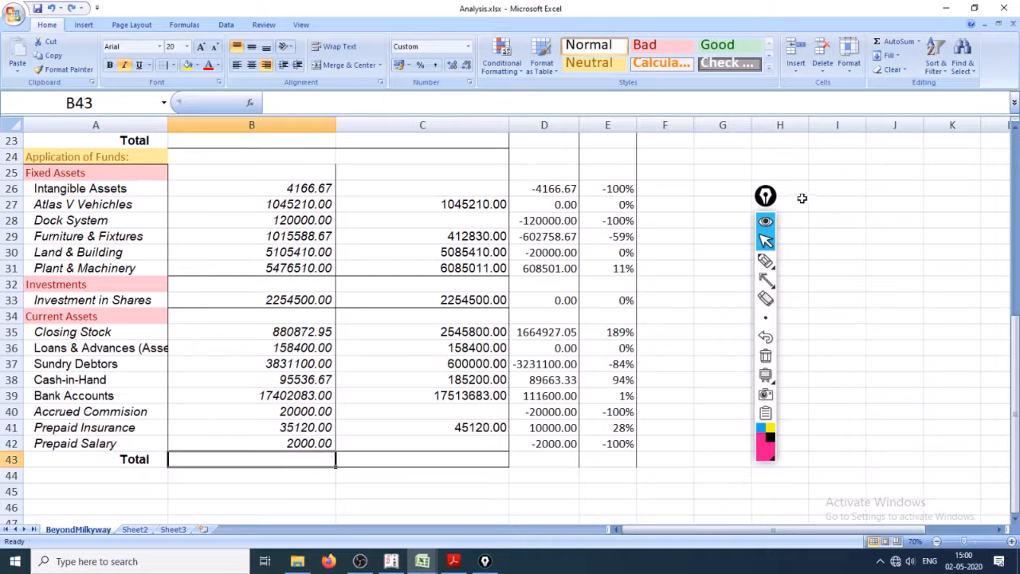
- Annotate the Fixed Assets rows with the pen, striking through Atlas V Vehichles and marking the Furniture & Fixtures and Plant & Machinery % Change values
{"action": "left_click_drag", "start_coordinate": [766, 197], "coordinate": [802, 197]}
{"action": "left_click", "coordinate": [803, 265]}
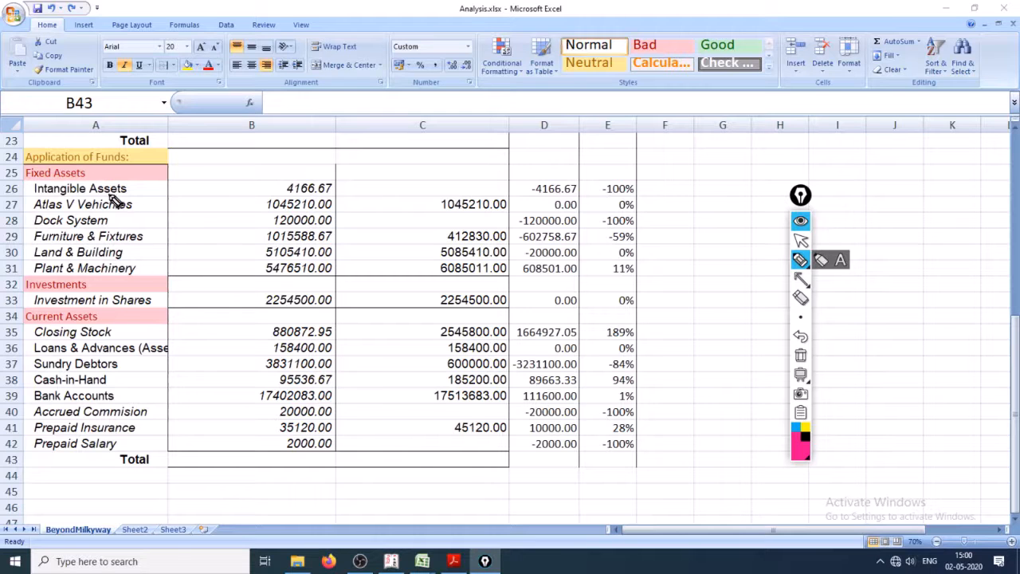
{"action": "mouse_move", "coordinate": [172, 204]}
{"action": "left_mouse_down"}
{"action": "mouse_move", "coordinate": [607, 205]}
{"action": "mouse_move", "coordinate": [633, 242]}
{"action": "left_mouse_up"}
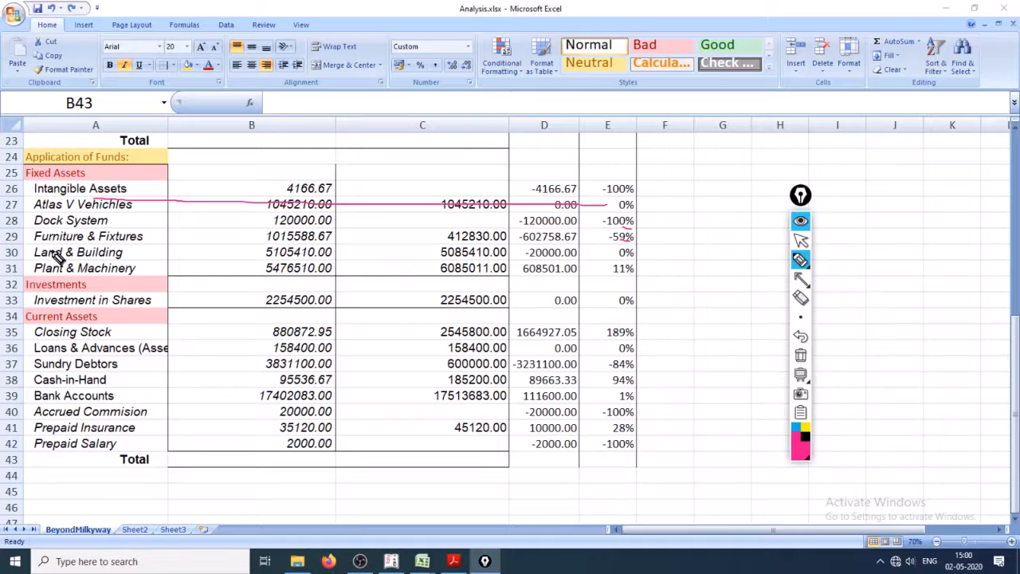
{"action": "left_click_drag", "start_coordinate": [147, 235], "coordinate": [224, 235]}
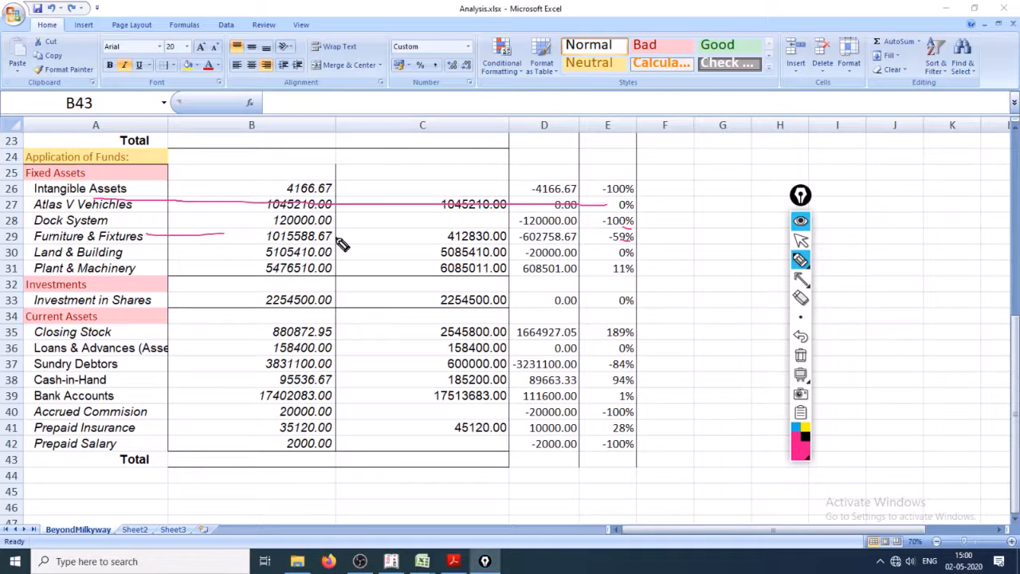
{"action": "left_click_drag", "start_coordinate": [336, 237], "coordinate": [434, 244]}
{"action": "left_click_drag", "start_coordinate": [616, 278], "coordinate": [652, 282]}
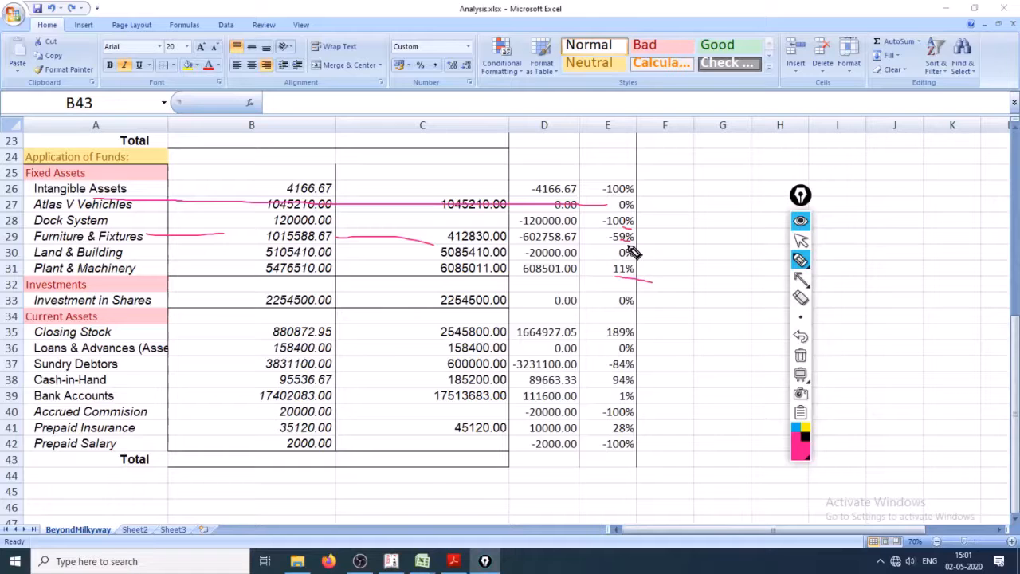
{"action": "mouse_move", "coordinate": [642, 249]}
{"action": "left_mouse_down"}
{"action": "mouse_move", "coordinate": [599, 224]}
{"action": "mouse_move", "coordinate": [605, 244]}
{"action": "mouse_move", "coordinate": [684, 223]}
{"action": "mouse_move", "coordinate": [651, 243]}
{"action": "mouse_move", "coordinate": [683, 235]}
{"action": "left_mouse_up"}
{"action": "left_click_drag", "start_coordinate": [486, 209], "coordinate": [487, 266]}
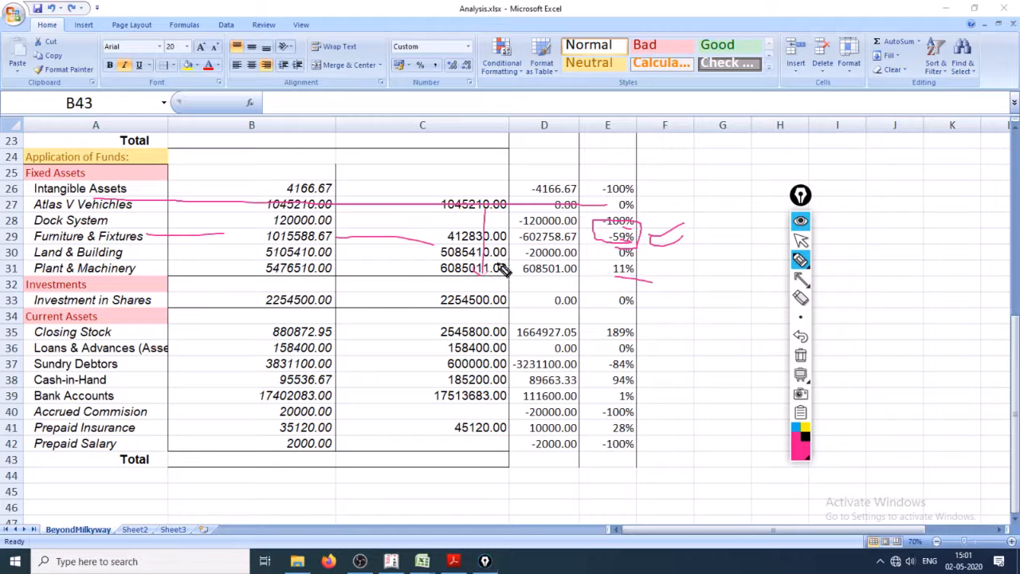
{"action": "left_click_drag", "start_coordinate": [638, 260], "coordinate": [679, 255]}
- Draw a line across the Closing Stock row, box and tick its % Change, and circle its 2019 balance
{"action": "left_click_drag", "start_coordinate": [638, 328], "coordinate": [660, 326]}
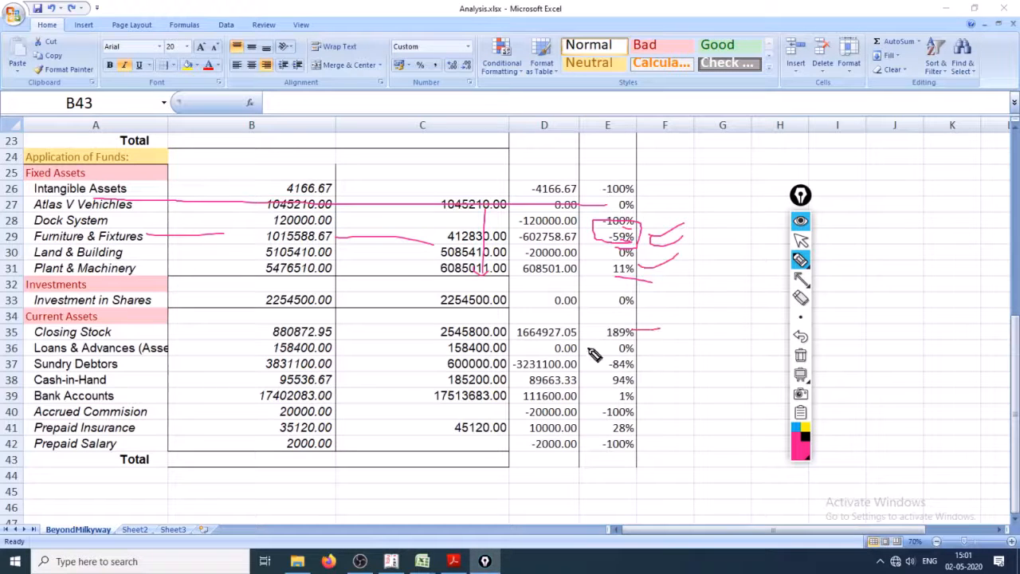
{"action": "left_click_drag", "start_coordinate": [119, 333], "coordinate": [522, 335]}
{"action": "mouse_move", "coordinate": [591, 341]}
{"action": "left_mouse_down"}
{"action": "mouse_move", "coordinate": [661, 341]}
{"action": "mouse_move", "coordinate": [594, 317]}
{"action": "mouse_move", "coordinate": [625, 341]}
{"action": "mouse_move", "coordinate": [720, 331]}
{"action": "left_mouse_up"}
{"action": "left_click_drag", "start_coordinate": [656, 327], "coordinate": [763, 335]}
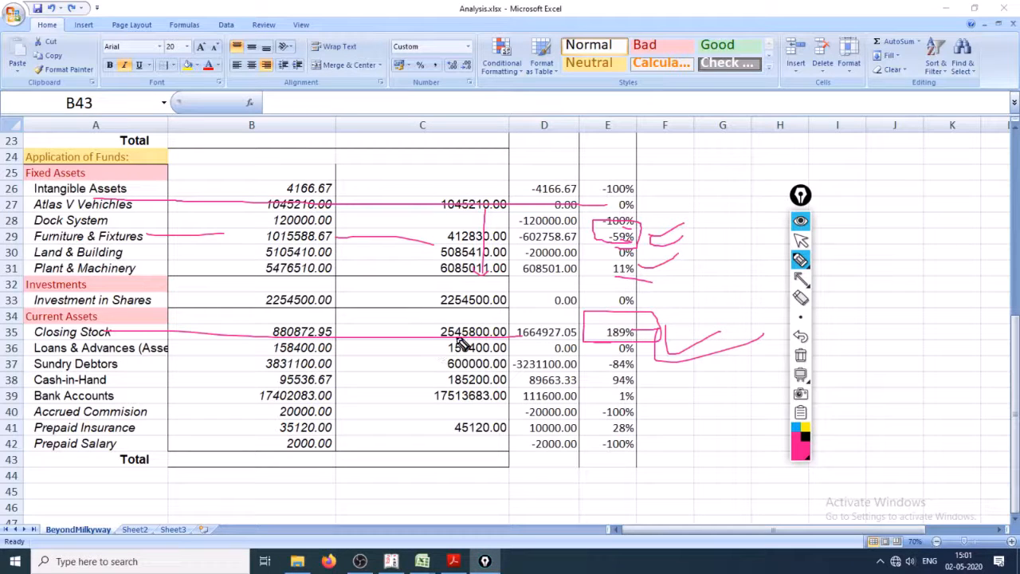
{"action": "mouse_move", "coordinate": [519, 348]}
{"action": "left_mouse_down"}
{"action": "mouse_move", "coordinate": [528, 319]}
{"action": "mouse_move", "coordinate": [428, 333]}
{"action": "mouse_move", "coordinate": [518, 341]}
{"action": "left_mouse_up"}
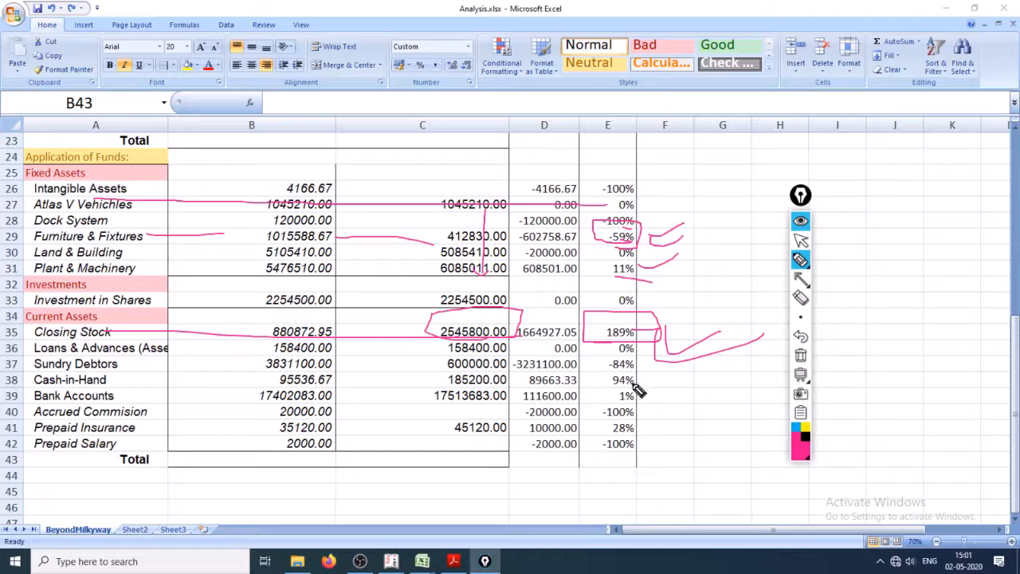
- Mark the Sundry Debtors and Cash-in-Hand rows, handwrite "2 l" beside the Cash-in-Hand % Change with underlines, and return to the pointer
{"action": "left_click_drag", "start_coordinate": [637, 368], "coordinate": [650, 368]}
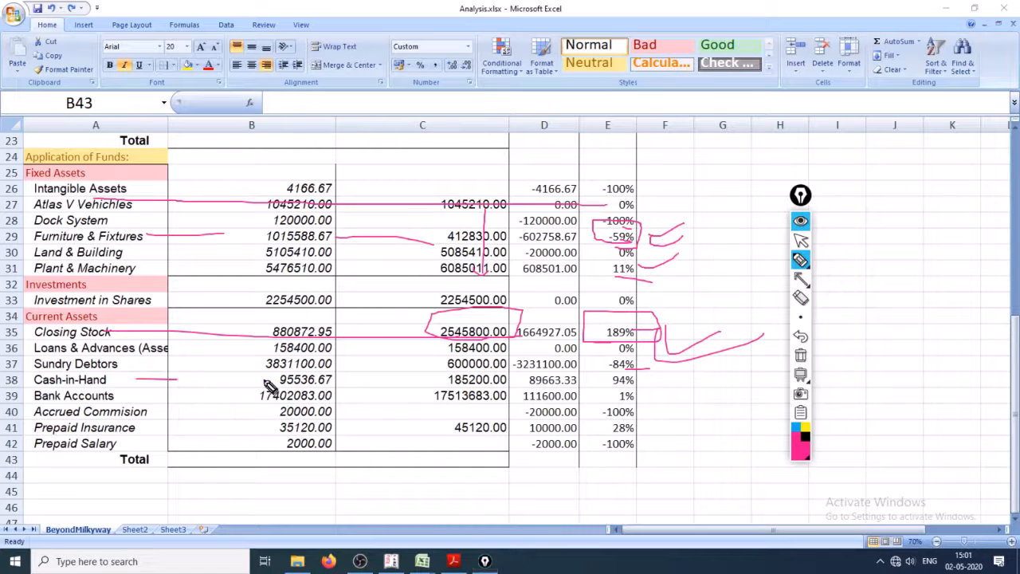
{"action": "left_click_drag", "start_coordinate": [137, 380], "coordinate": [332, 379]}
{"action": "mouse_move", "coordinate": [627, 396]}
{"action": "left_mouse_down"}
{"action": "mouse_move", "coordinate": [653, 372]}
{"action": "mouse_move", "coordinate": [607, 389]}
{"action": "mouse_move", "coordinate": [682, 395]}
{"action": "left_mouse_up"}
{"action": "mouse_move", "coordinate": [692, 360]}
{"action": "left_mouse_down"}
{"action": "mouse_move", "coordinate": [694, 398]}
{"action": "mouse_move", "coordinate": [719, 390]}
{"action": "left_mouse_up"}
{"action": "left_click_drag", "start_coordinate": [653, 419], "coordinate": [785, 404]}
{"action": "mouse_move", "coordinate": [674, 391]}
{"action": "left_mouse_down"}
{"action": "mouse_move", "coordinate": [666, 398]}
{"action": "mouse_move", "coordinate": [678, 408]}
{"action": "left_mouse_up"}
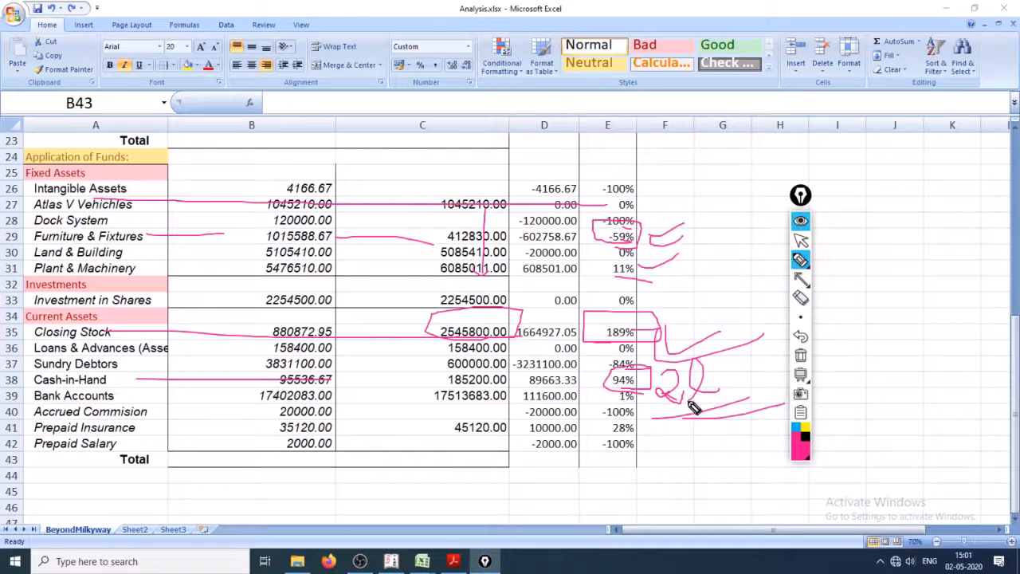
{"action": "left_click", "coordinate": [801, 240]}
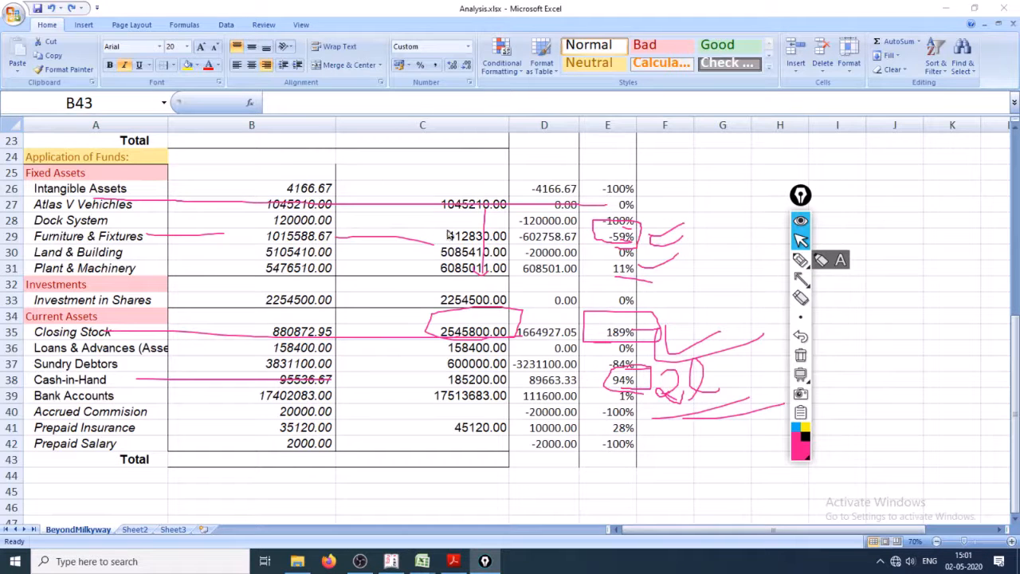
- Switch to Tally.ERP 9 and go back from the balance sheet to the Gateway of Tally
{"action": "mouse_move", "coordinate": [394, 563]}
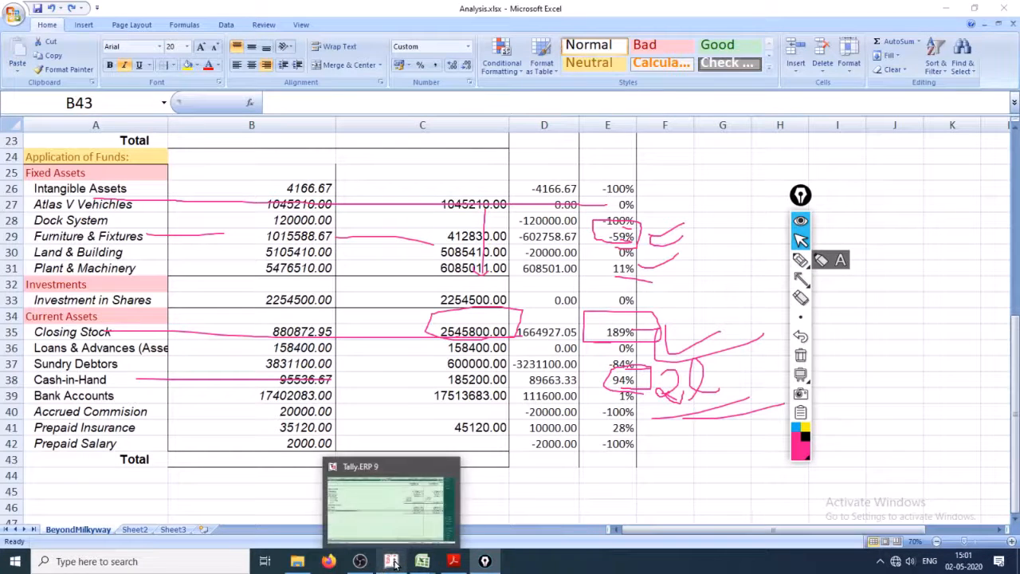
{"action": "left_click", "coordinate": [419, 498]}
{"action": "key", "text": "Escape"}
{"action": "key", "text": "Escape"}
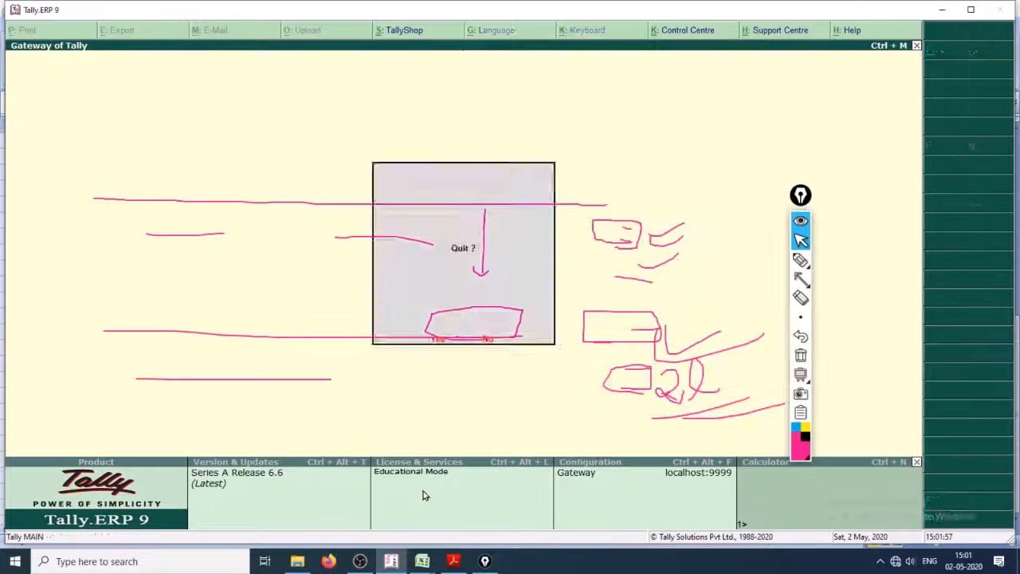
{"action": "key", "text": "Escape"}
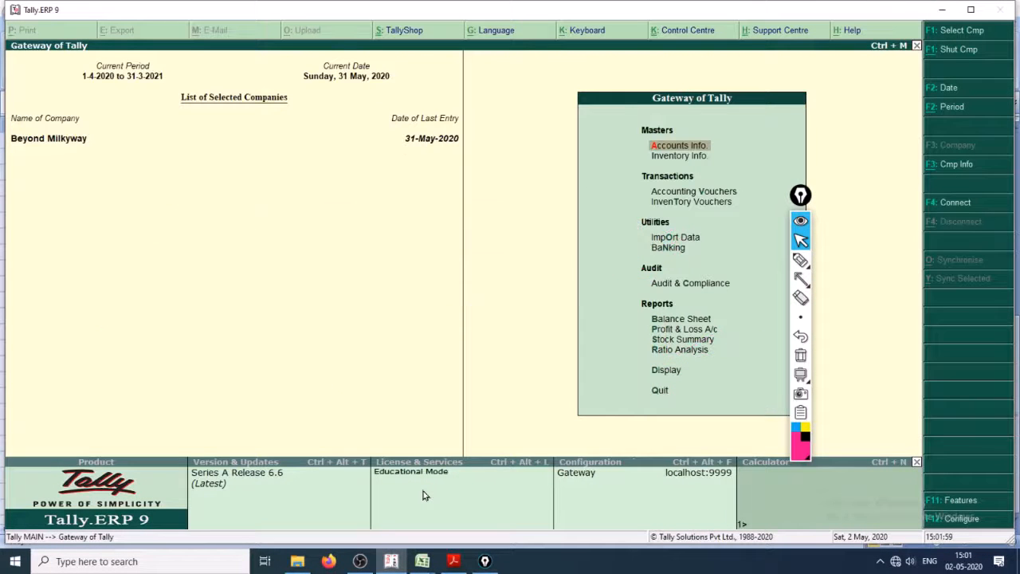
{"action": "key", "text": "Down"}
{"action": "key", "text": "Down"}
{"action": "key", "text": "Down"}
{"action": "key", "text": "Down"}
{"action": "key", "text": "Down"}
{"action": "key", "text": "Down"}
{"action": "key", "text": "Down"}
{"action": "key", "text": "Up"}
{"action": "key", "text": "Up"}
{"action": "key", "text": "Up"}
{"action": "key", "text": "Up"}
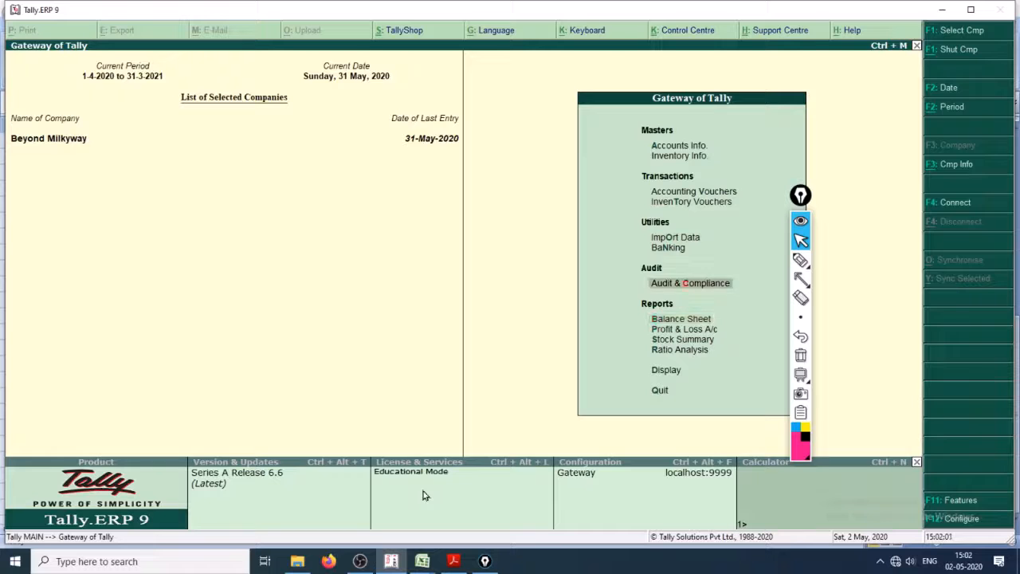
- Open the vouchers of the Cash ledger, view the Term Loan Bank @ 8% payment voucher, and return to the voucher list
{"action": "type", "text": "dal"}
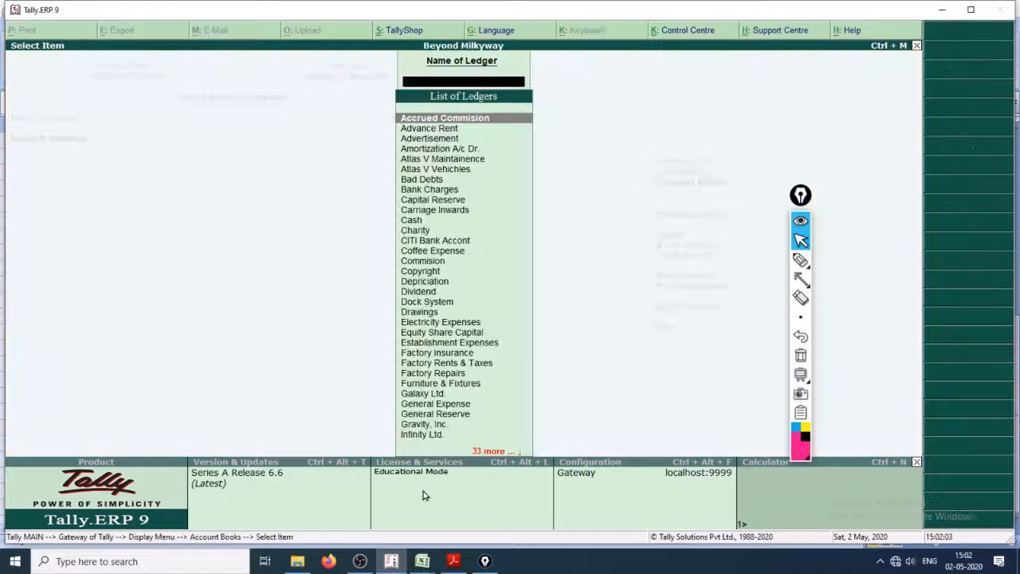
{"action": "type", "text": "cas"}
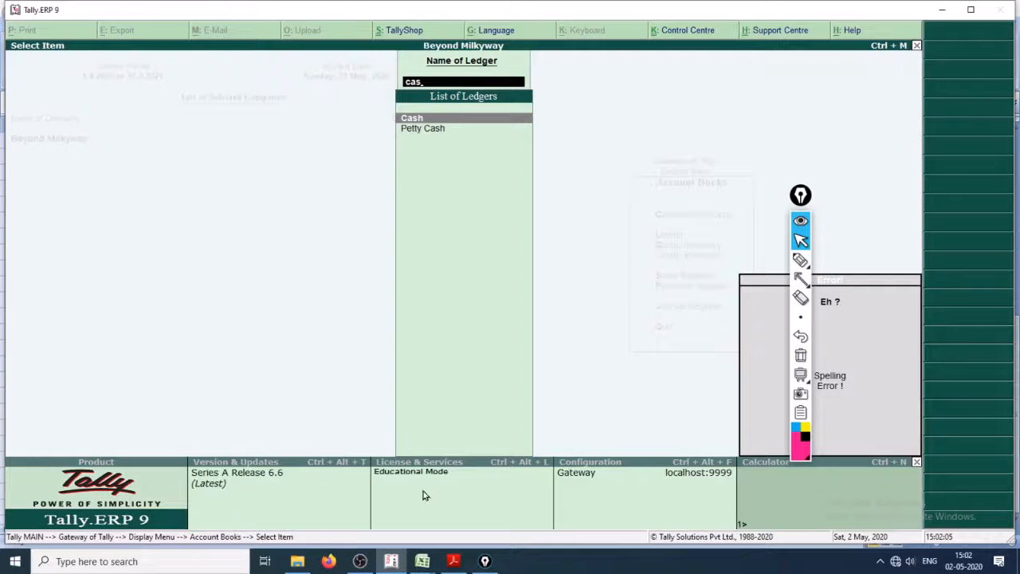
{"action": "key", "text": "Return"}
{"action": "key", "text": "Return"}
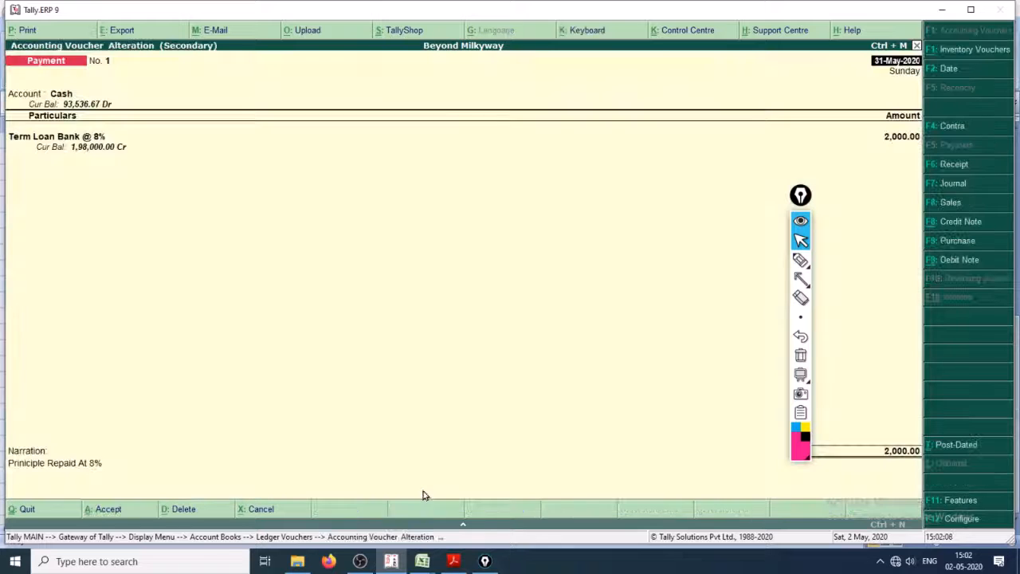
{"action": "key", "text": "Escape"}
{"action": "key", "text": "y"}
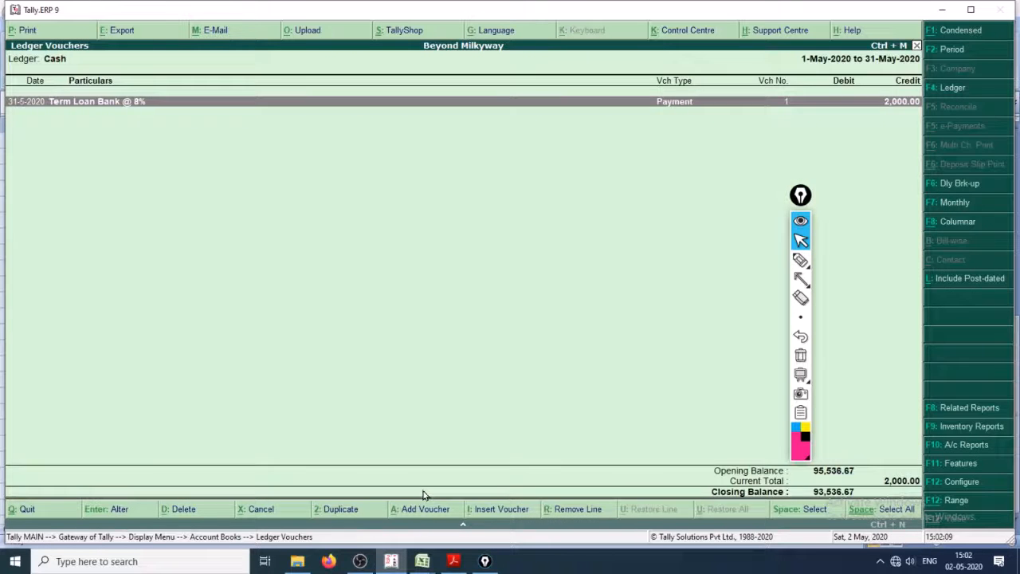
- Change the Cash ledger's period to 1-4-2019 through 31-3-2020
{"action": "key", "text": "F2"}
{"action": "type", "text": "1.4.19"}
{"action": "key", "text": "Return"}
{"action": "type", "text": "3"}
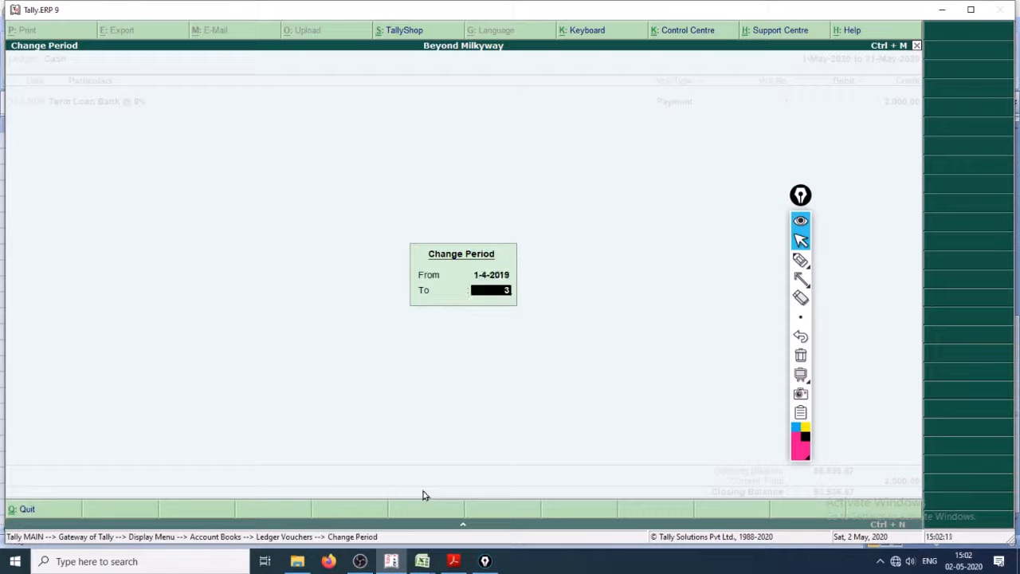
{"action": "type", "text": "1.3.20"}
{"action": "key", "text": "Return"}
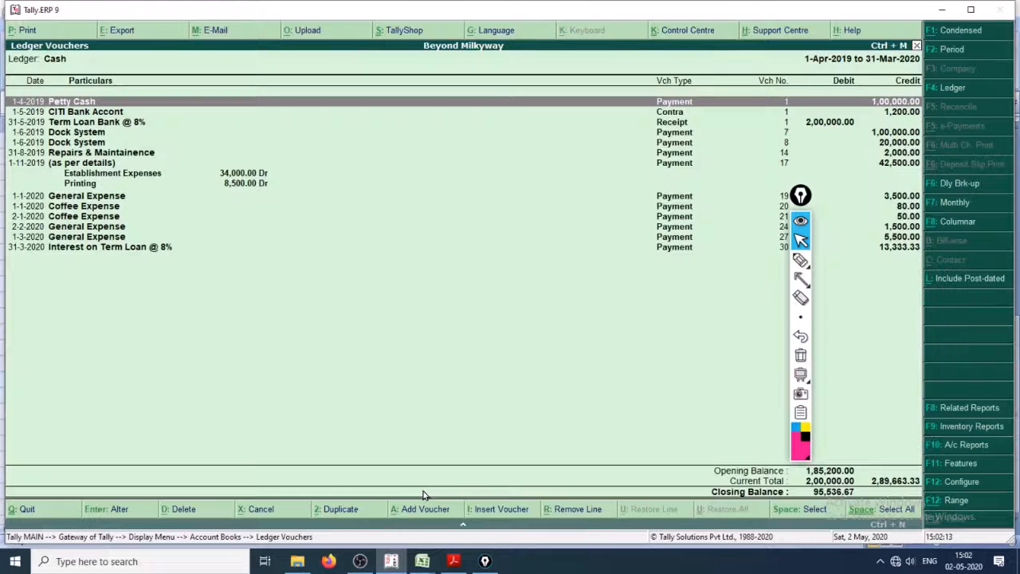
- Mark the Cash ledger's opening balance and debit and credit totals with the pen, and select the Term Loan Bank @ 8% receipt
{"action": "left_click", "coordinate": [800, 259]}
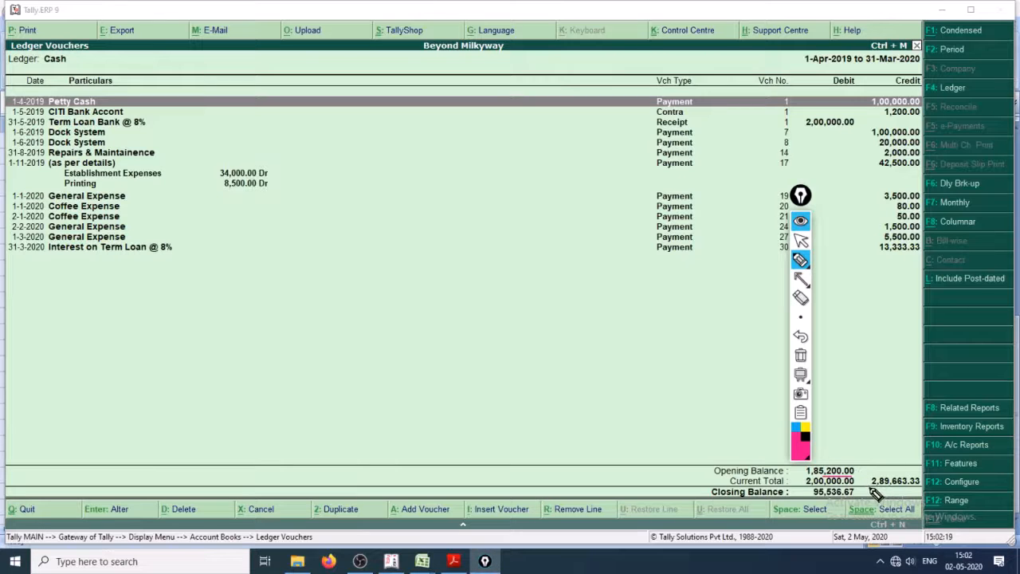
{"action": "mouse_move", "coordinate": [871, 487]}
{"action": "left_mouse_down"}
{"action": "mouse_move", "coordinate": [923, 488]}
{"action": "mouse_move", "coordinate": [879, 471]}
{"action": "mouse_move", "coordinate": [874, 486]}
{"action": "mouse_move", "coordinate": [860, 456]}
{"action": "mouse_move", "coordinate": [850, 459]}
{"action": "left_mouse_up"}
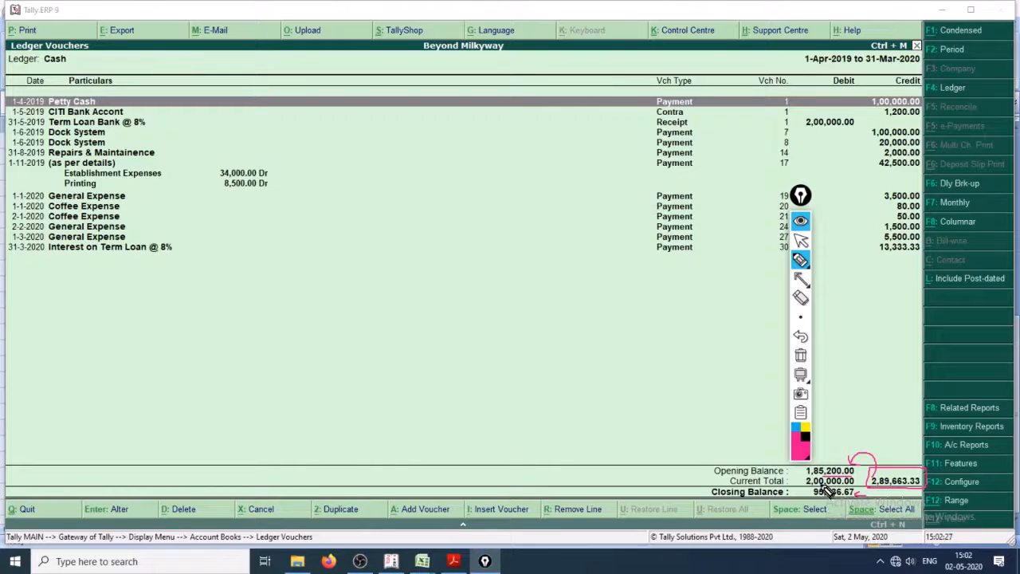
{"action": "mouse_move", "coordinate": [828, 491]}
{"action": "left_mouse_down"}
{"action": "mouse_move", "coordinate": [876, 478]}
{"action": "mouse_move", "coordinate": [805, 478]}
{"action": "mouse_move", "coordinate": [845, 499]}
{"action": "left_mouse_up"}
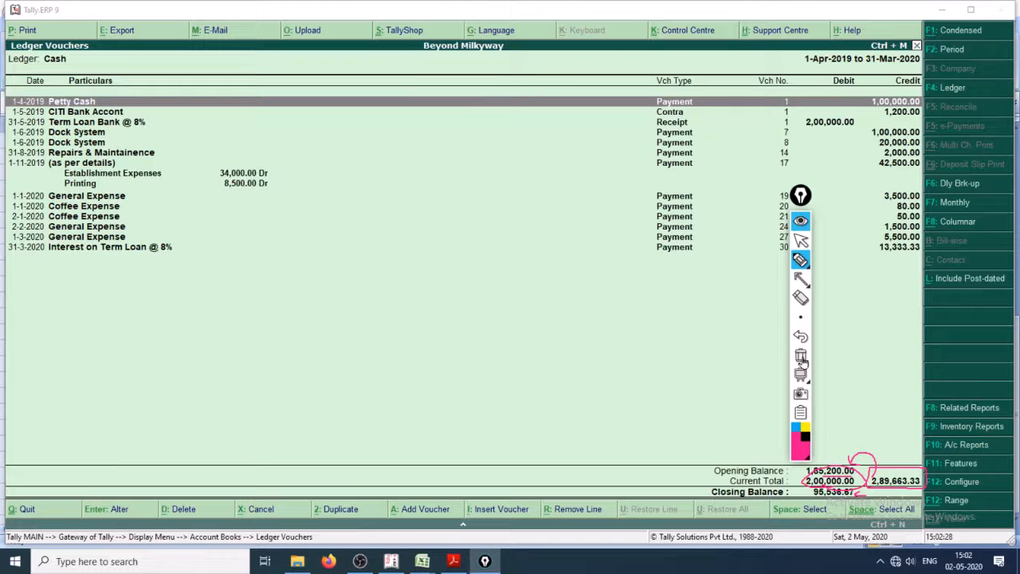
{"action": "left_click", "coordinate": [801, 239]}
{"action": "left_click", "coordinate": [830, 124]}
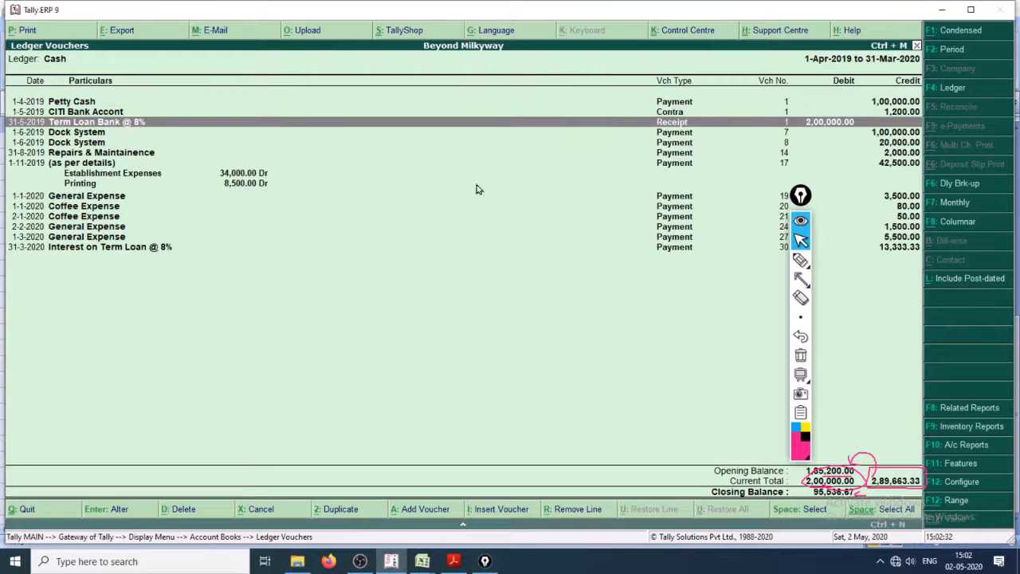
- Cycle through the open windows and switch back to Analysis.xlsx in Excel
{"action": "key", "text": "alt+Tab"}
{"action": "key", "text": "alt+Tab"}
{"action": "key", "text": "alt+Tab"}
{"action": "key", "text": "alt+Tab"}
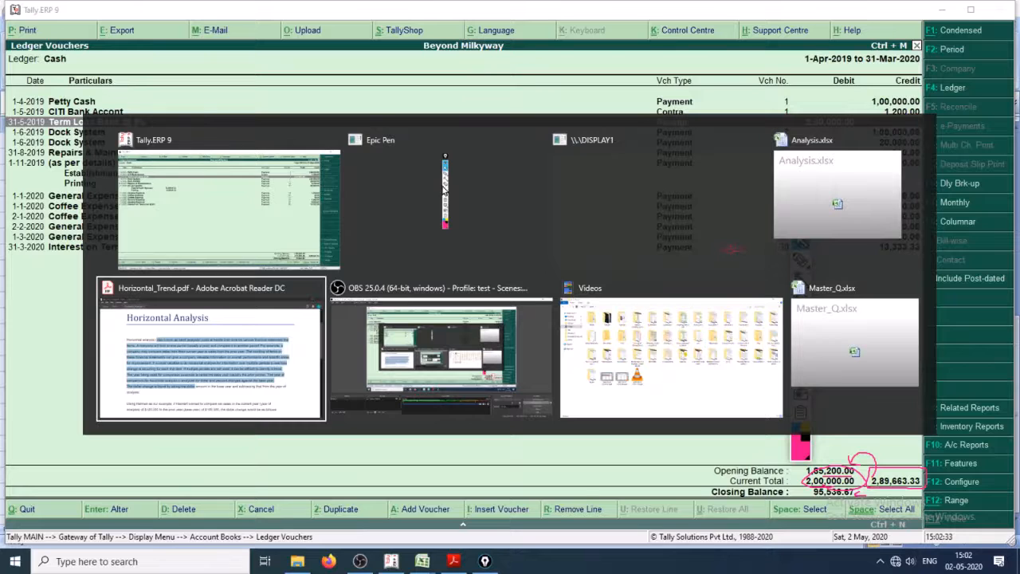
{"action": "key", "text": "alt+Tab"}
{"action": "key", "text": "alt+Tab"}
{"action": "key", "text": "alt+Tab"}
{"action": "key", "text": "alt+Tab"}
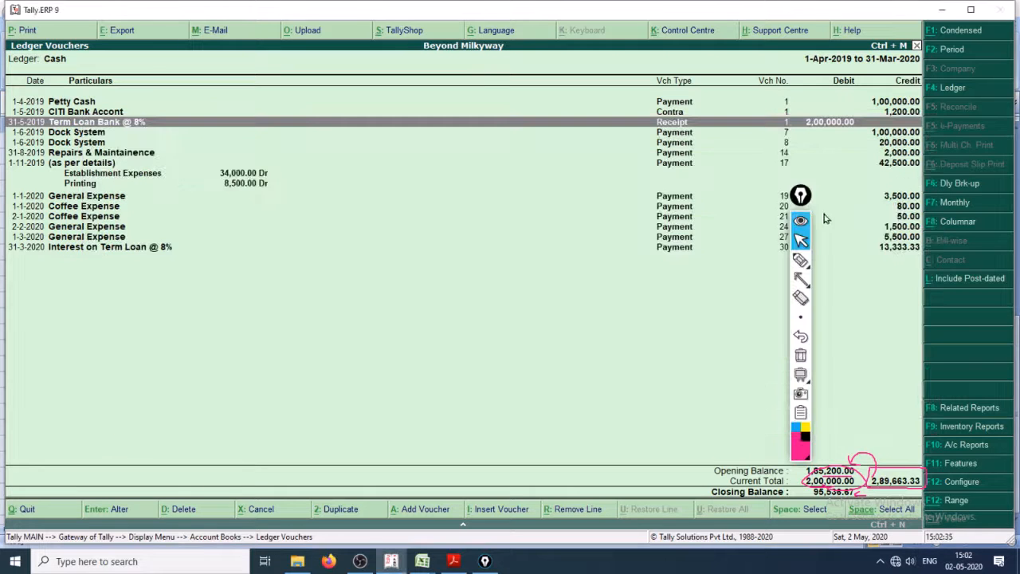
{"action": "key", "text": "alt+Tab"}
{"action": "key", "text": "alt+Tab"}
{"action": "key", "text": "alt+Tab"}
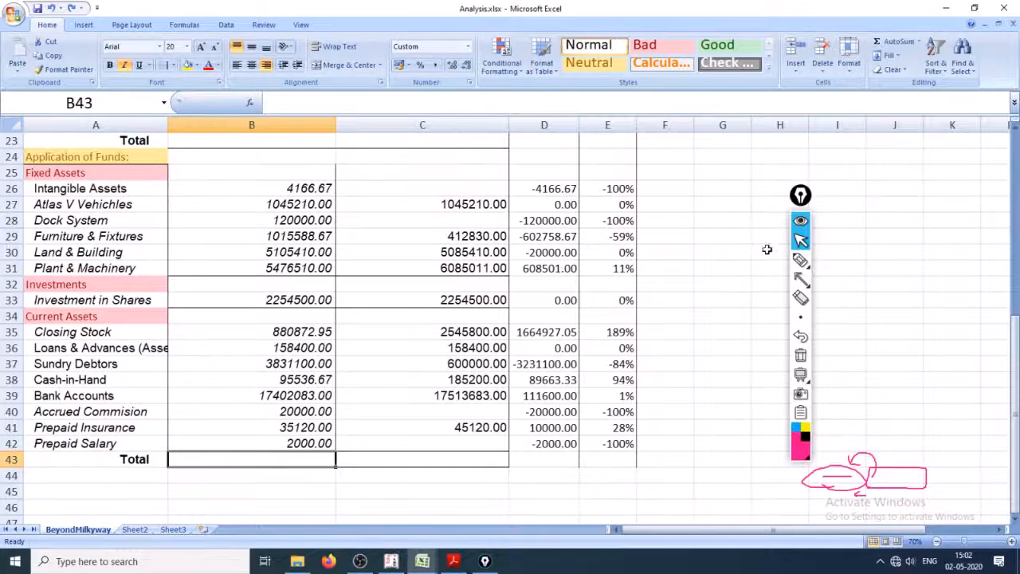
- Mark the % Change values from Cash-in-Hand down to Prepaid Salary with the freehand pen
{"action": "left_click", "coordinate": [798, 277]}
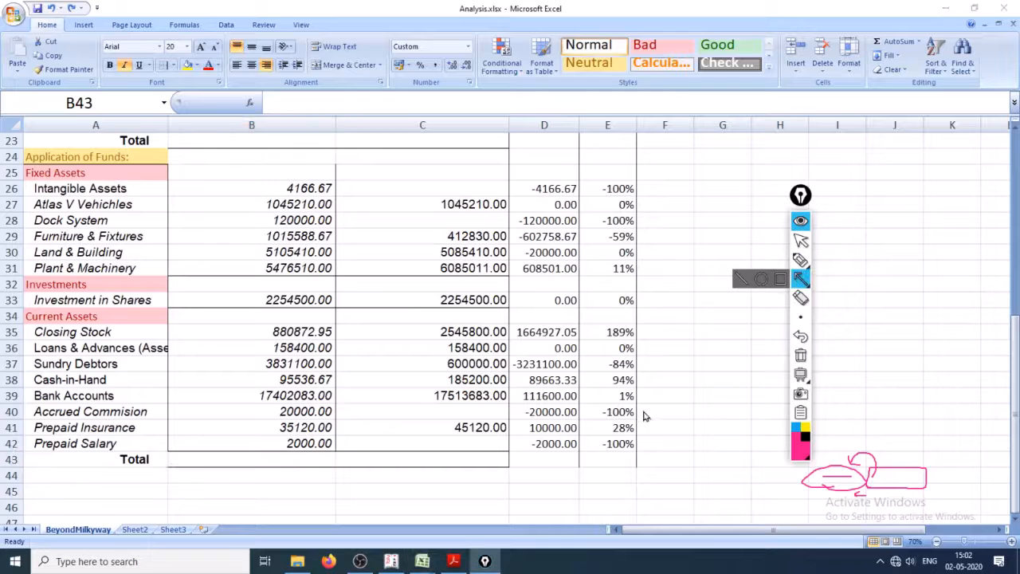
{"action": "left_click", "coordinate": [800, 261]}
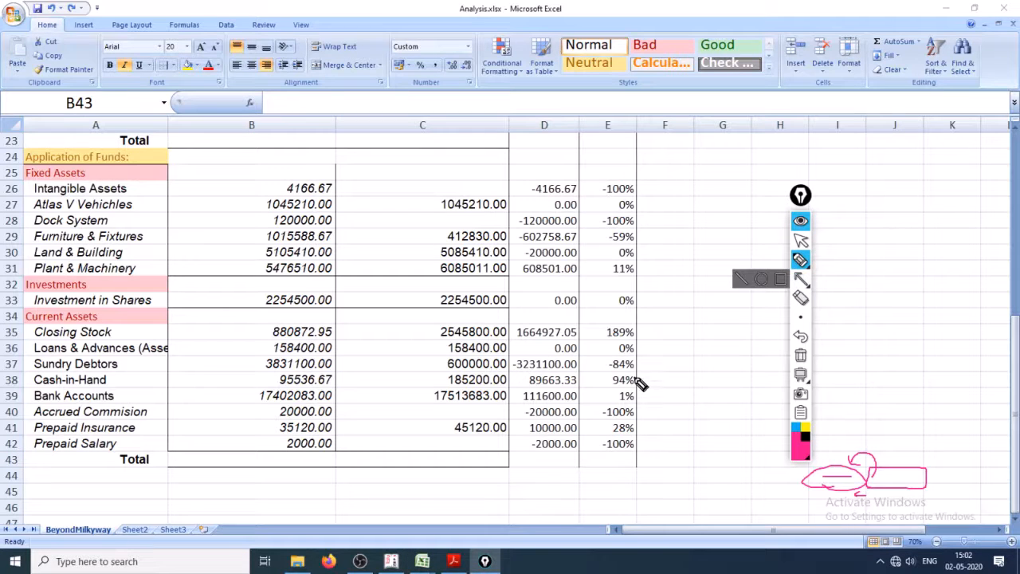
{"action": "mouse_move", "coordinate": [633, 387]}
{"action": "left_mouse_down"}
{"action": "mouse_move", "coordinate": [663, 390]}
{"action": "mouse_move", "coordinate": [683, 443]}
{"action": "mouse_move", "coordinate": [653, 462]}
{"action": "left_mouse_up"}
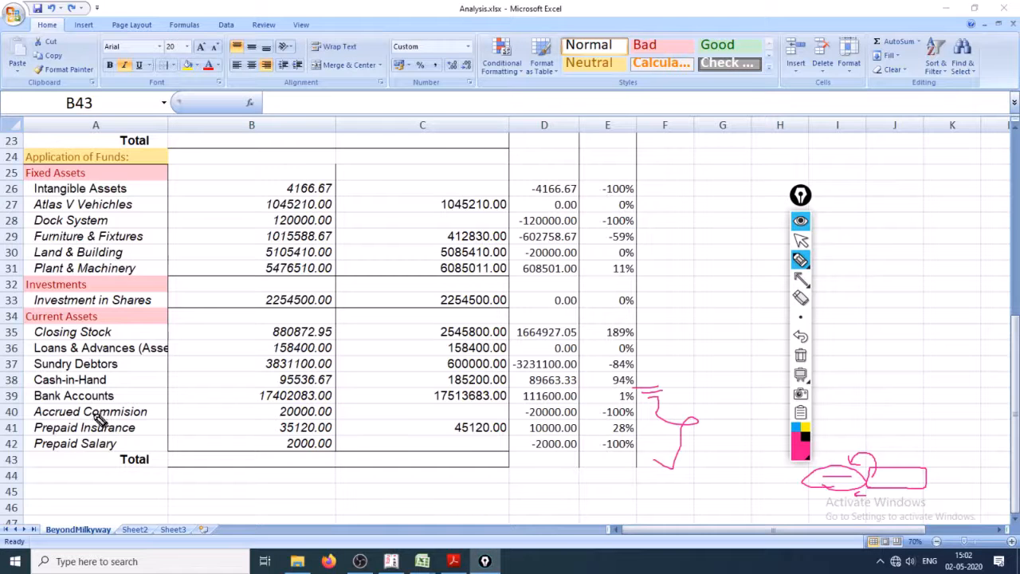
{"action": "left_click_drag", "start_coordinate": [629, 428], "coordinate": [658, 453]}
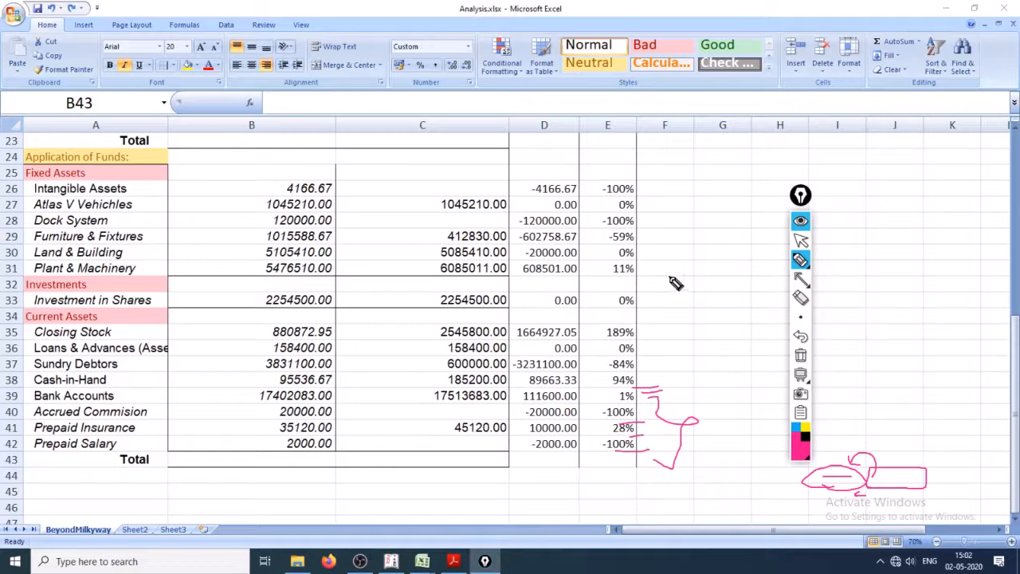
- Move the pen toolbar away from the table, erase all annotations, and return to the pointer at the Sources of Funds section
{"action": "left_click_drag", "start_coordinate": [805, 201], "coordinate": [927, 182]}
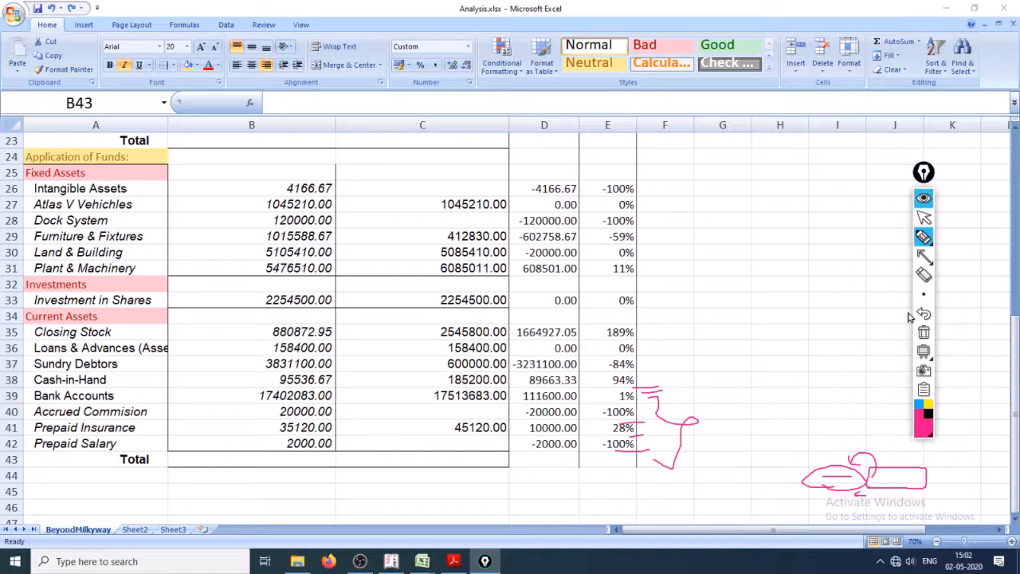
{"action": "left_click", "coordinate": [924, 331]}
{"action": "left_click", "coordinate": [923, 217]}
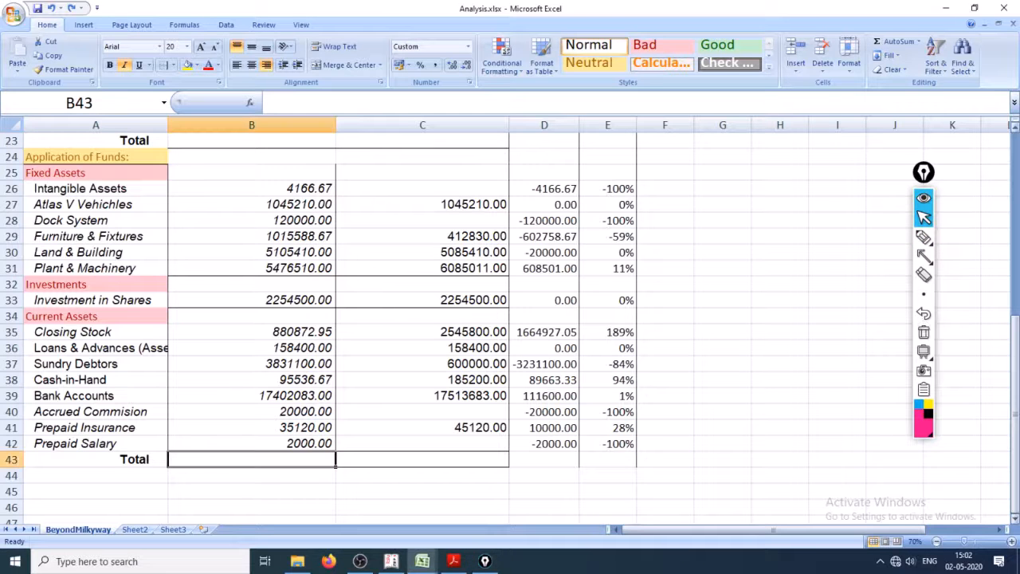
{"action": "left_click_drag", "start_coordinate": [1013, 349], "coordinate": [1013, 334]}
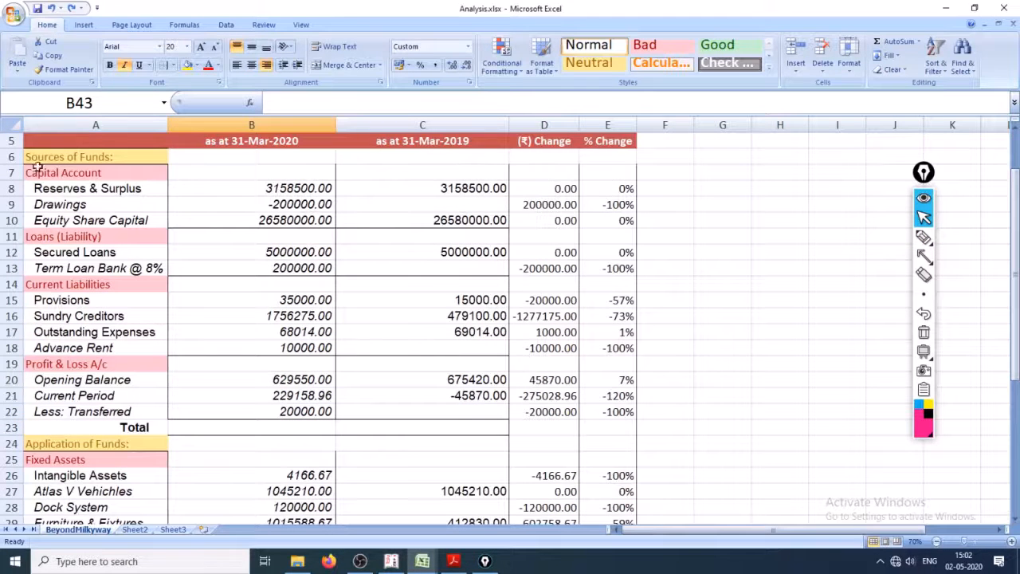
- Try to unhide the title rows above the balance sheet's column headings, and select cell B7 in the Capital Account row
{"action": "left_click", "coordinate": [4, 140]}
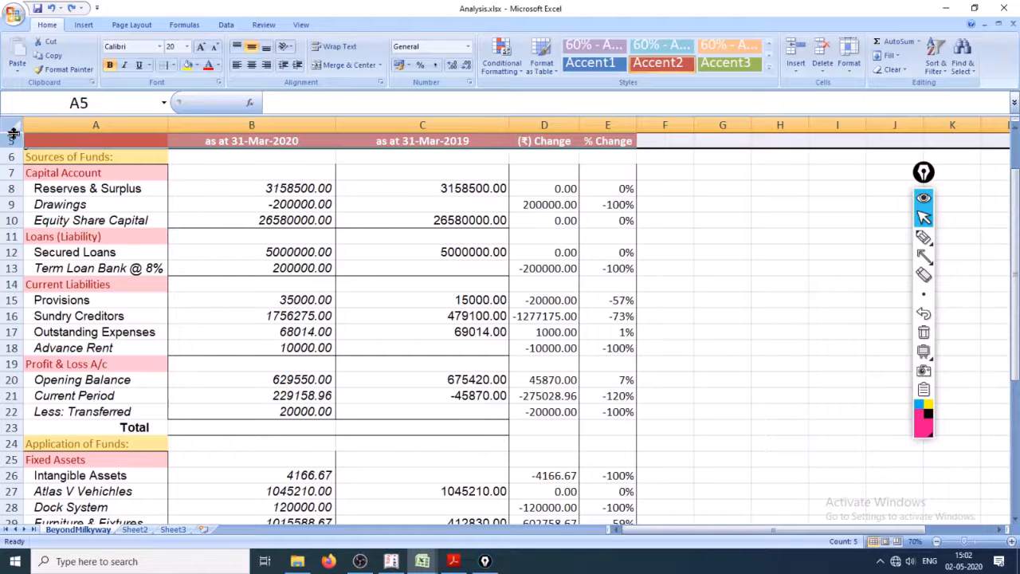
{"action": "scroll", "coordinate": [13, 134], "scroll_direction": "up", "scroll_amount": 1}
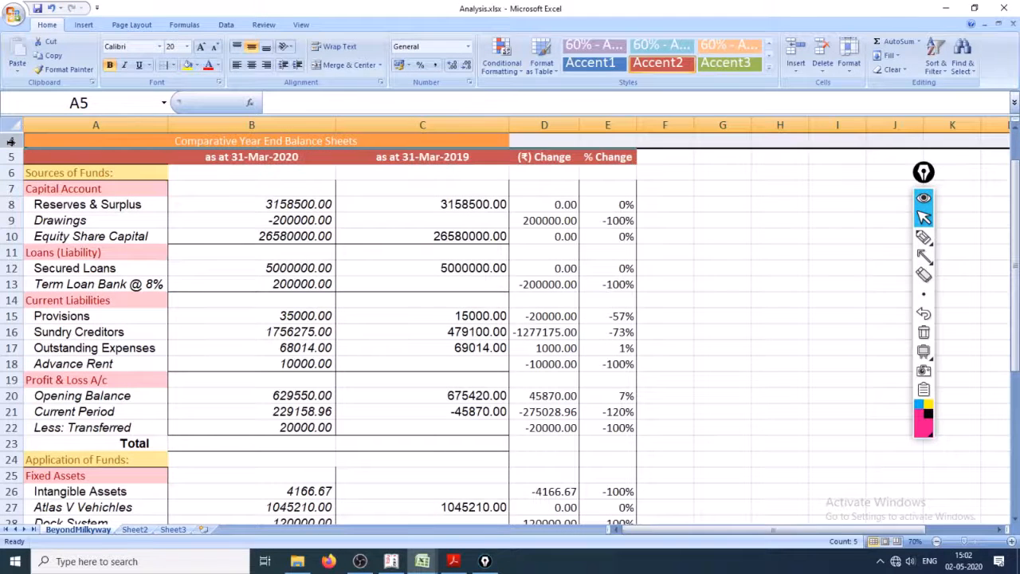
{"action": "right_click", "coordinate": [11, 141]}
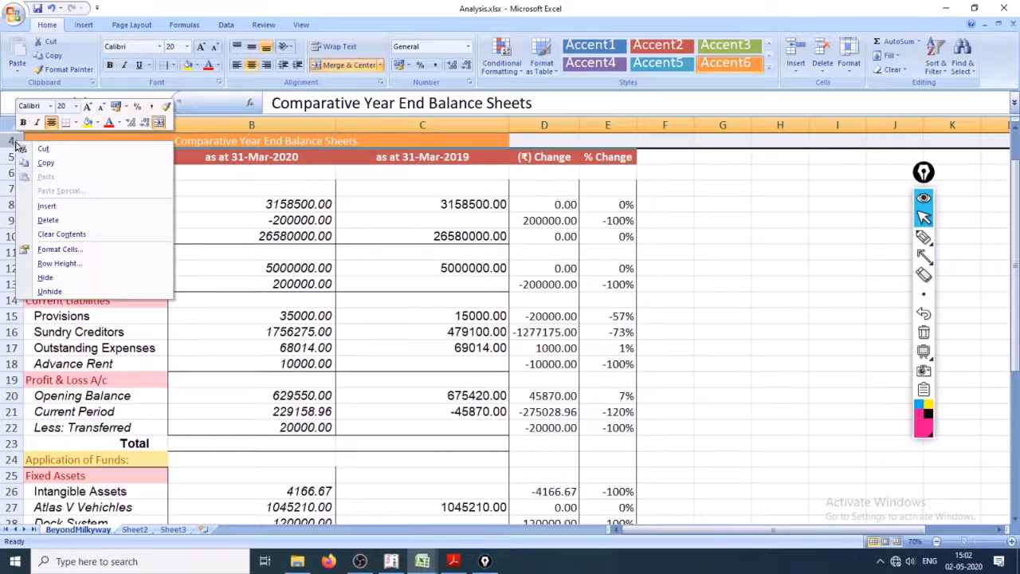
{"action": "left_click", "coordinate": [75, 291]}
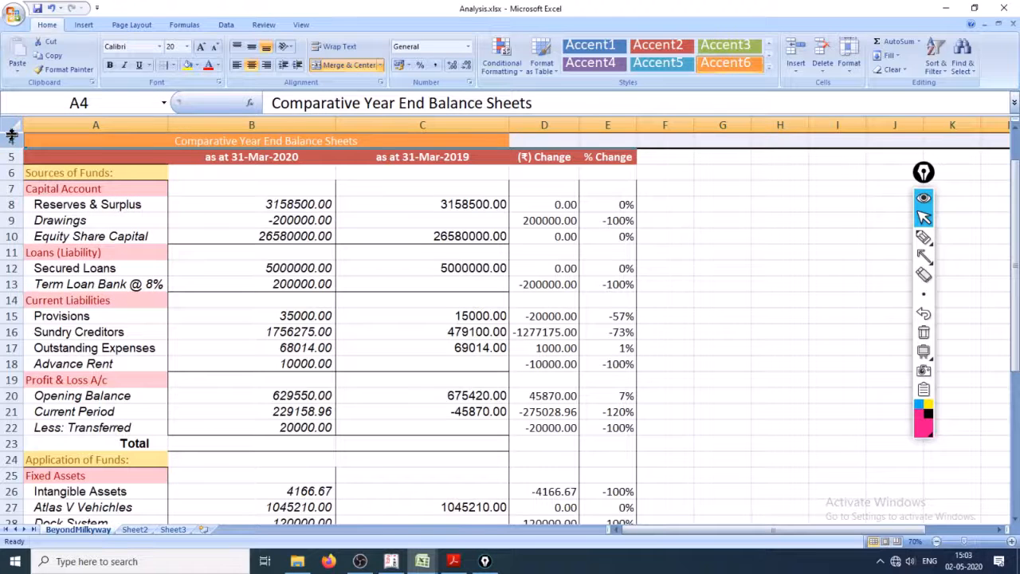
{"action": "double_click", "coordinate": [11, 134]}
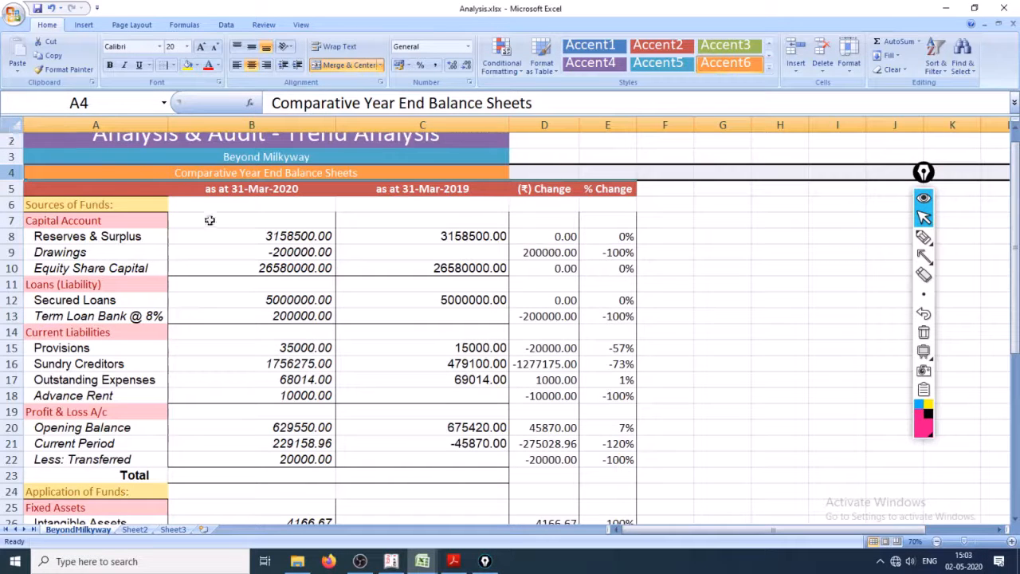
{"action": "double_click", "coordinate": [10, 134]}
{"action": "left_click", "coordinate": [195, 231]}
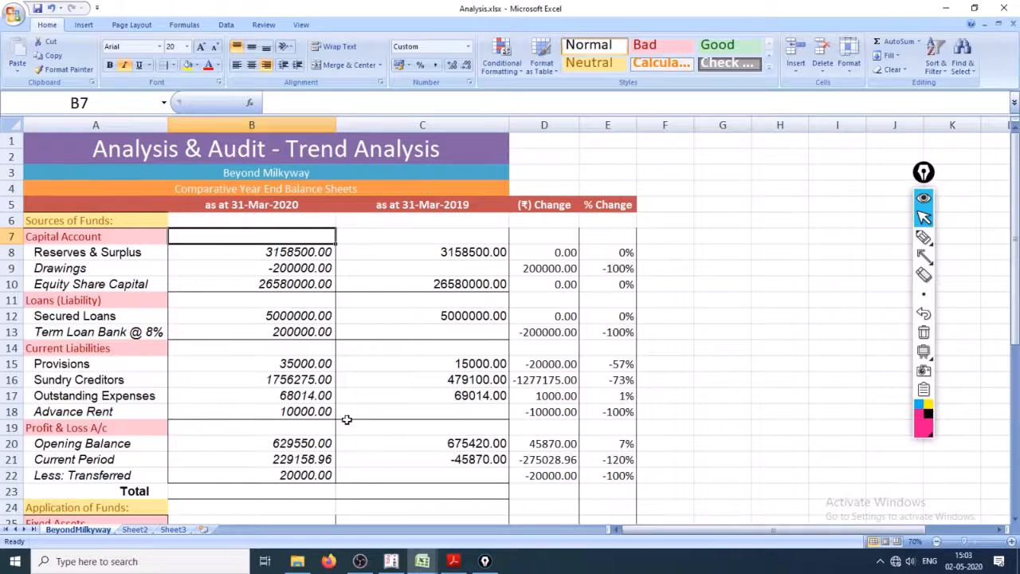
- Look at Sheet2 and return to the BeyondMilkyway sheet
{"action": "left_click", "coordinate": [137, 529]}
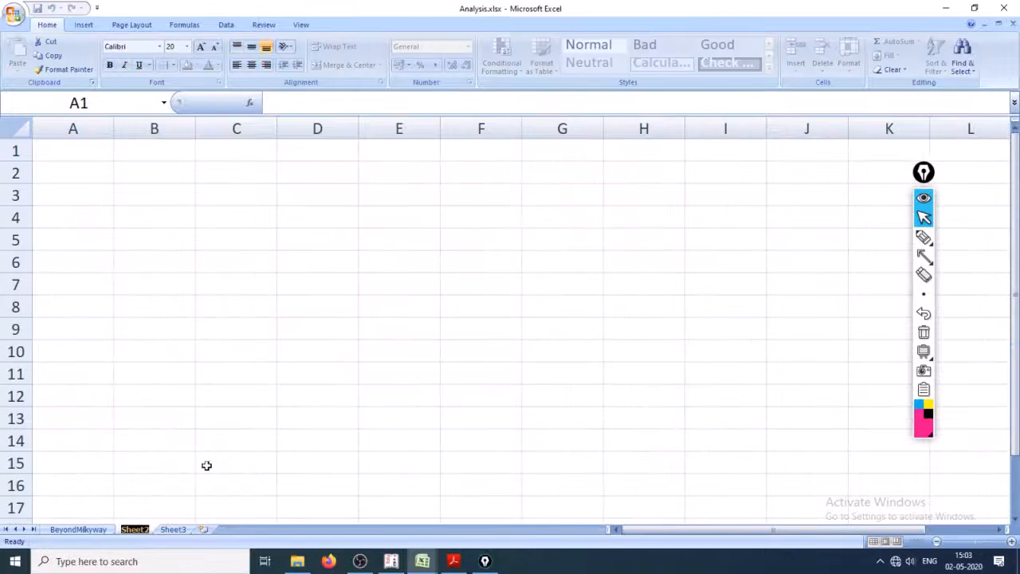
{"action": "left_click", "coordinate": [77, 528]}
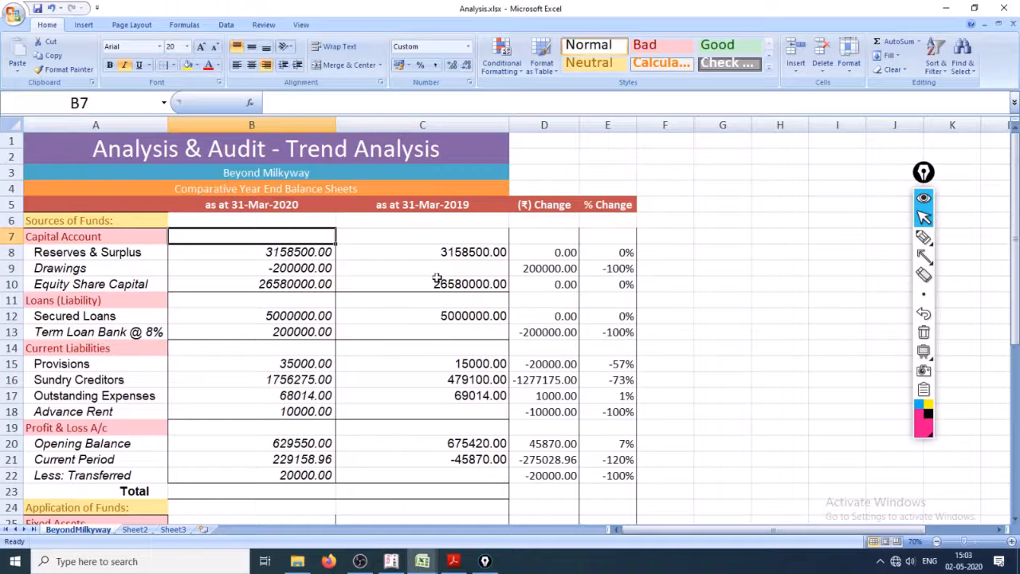